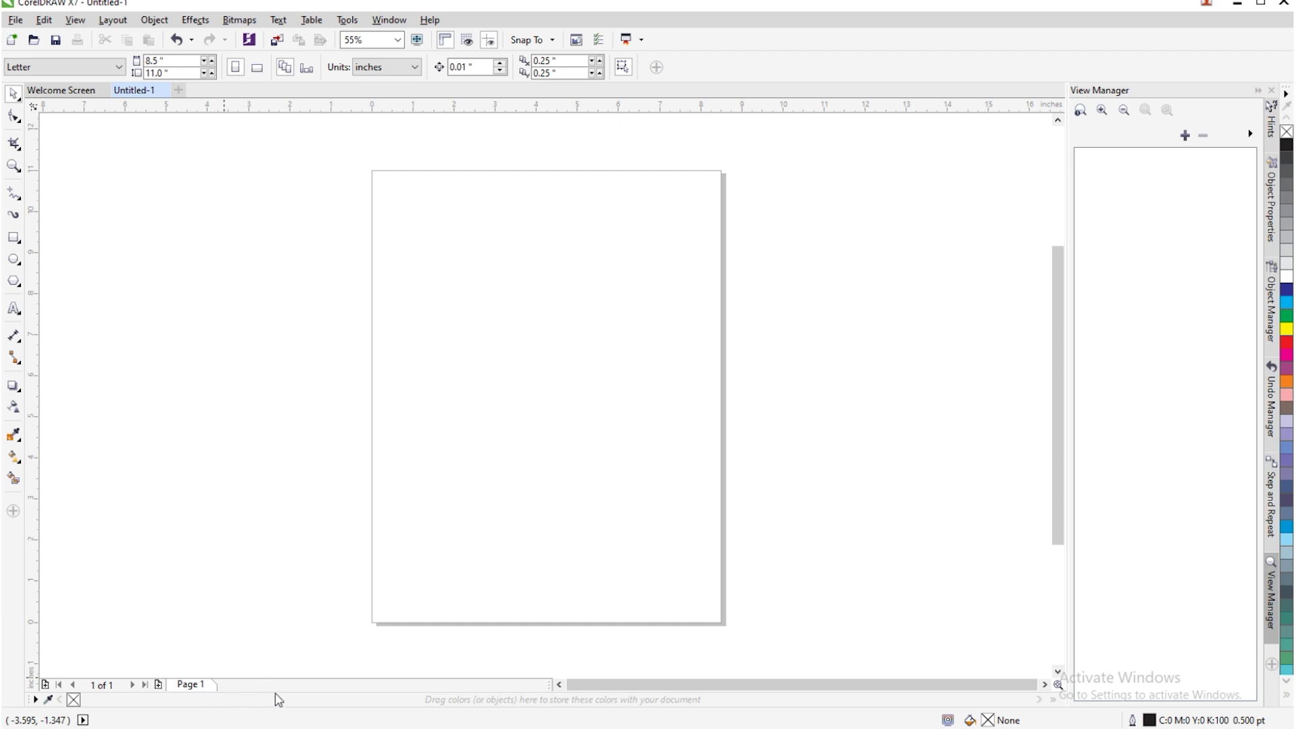
# Step: Start inserting 5 pages after page 1 with the Letter page size
pyautogui.click(112, 19)
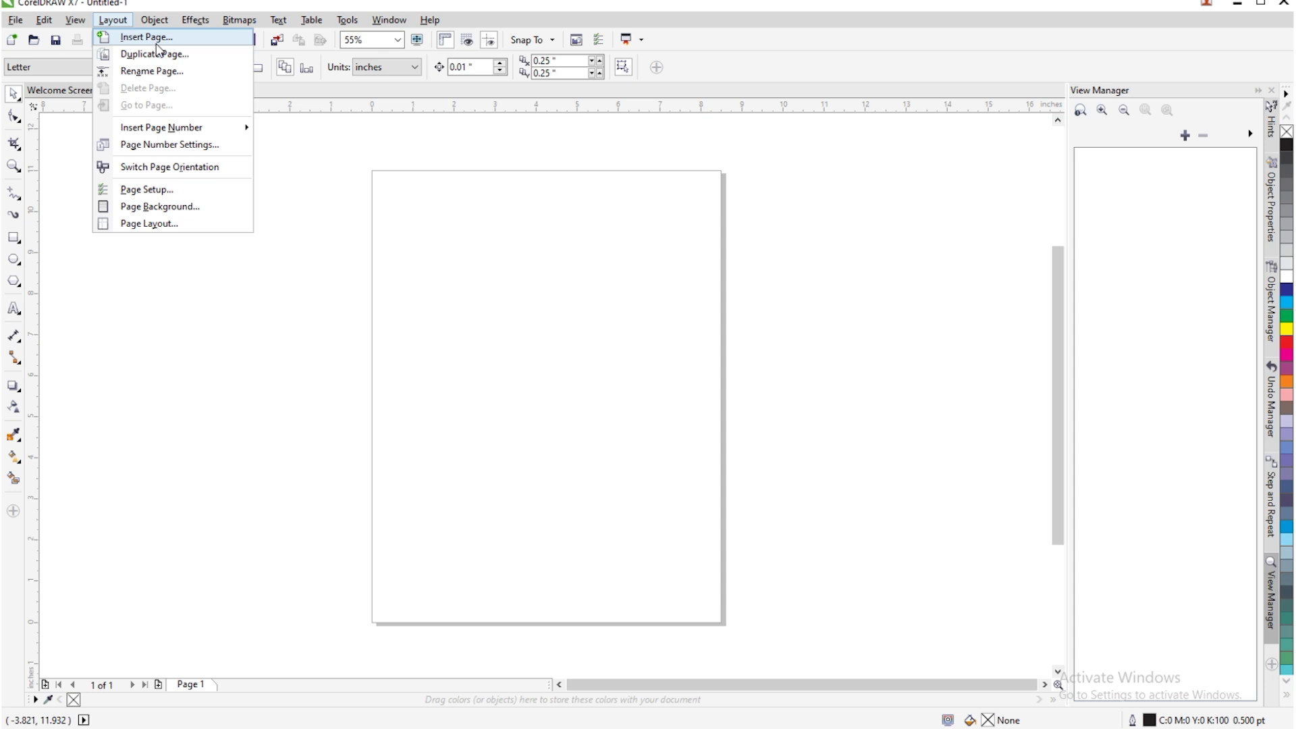
pyautogui.click(156, 40)
pyautogui.moveTo(568, 245); pyautogui.dragTo(593, 166)
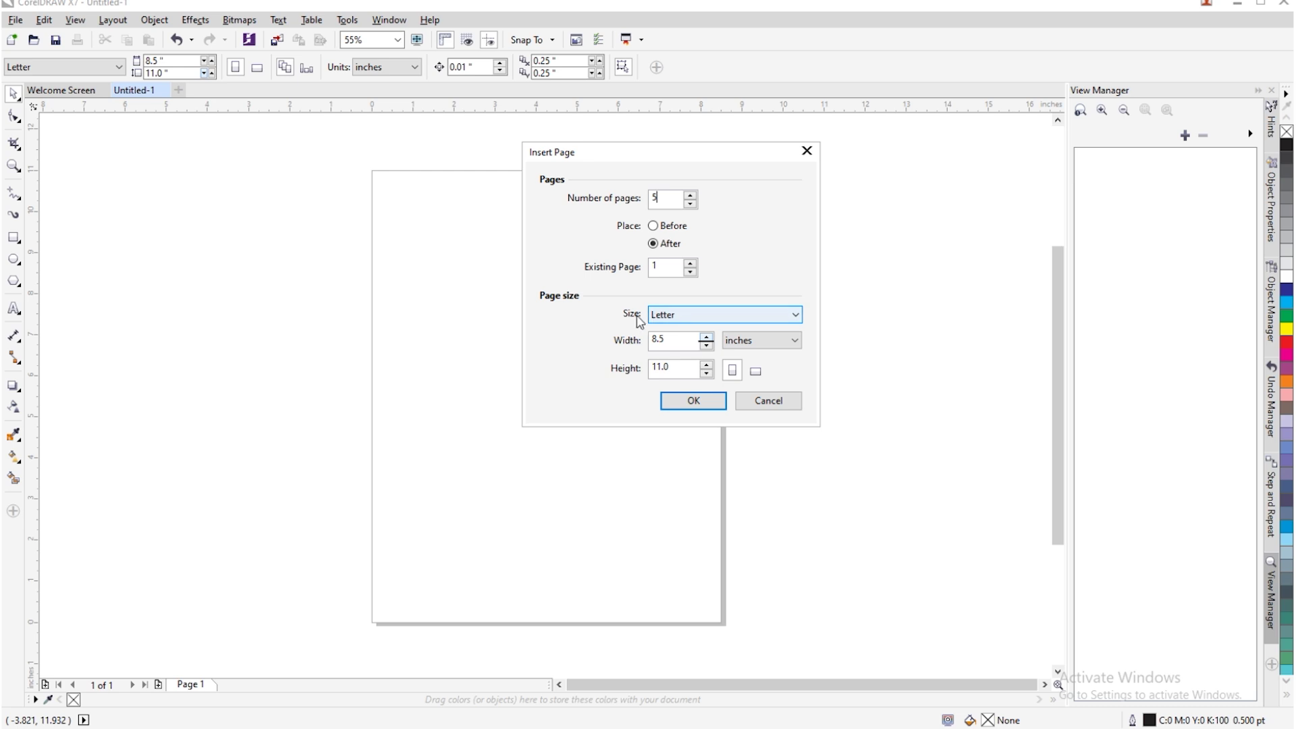
pyautogui.click(664, 321)
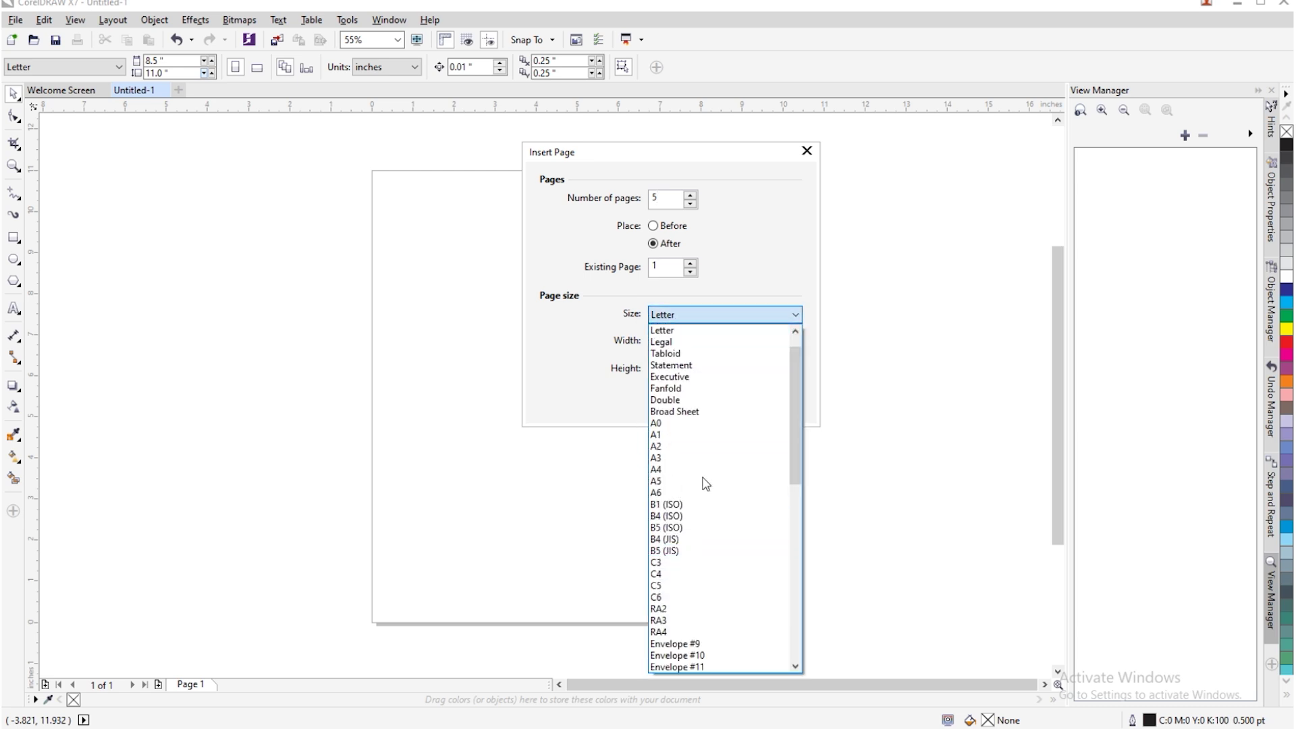
pyautogui.click(674, 326)
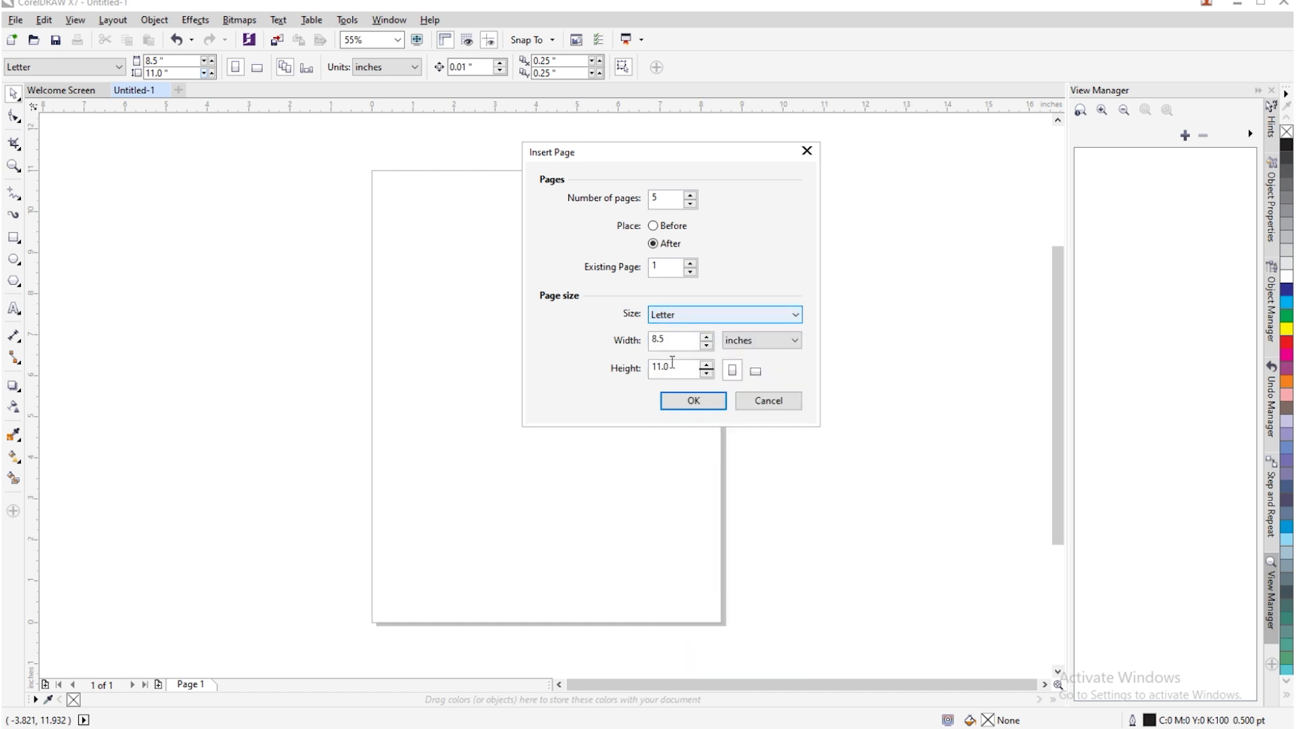
# Step: Examine the width, height and measurement unit options for the pages being inserted
pyautogui.click(649, 367)
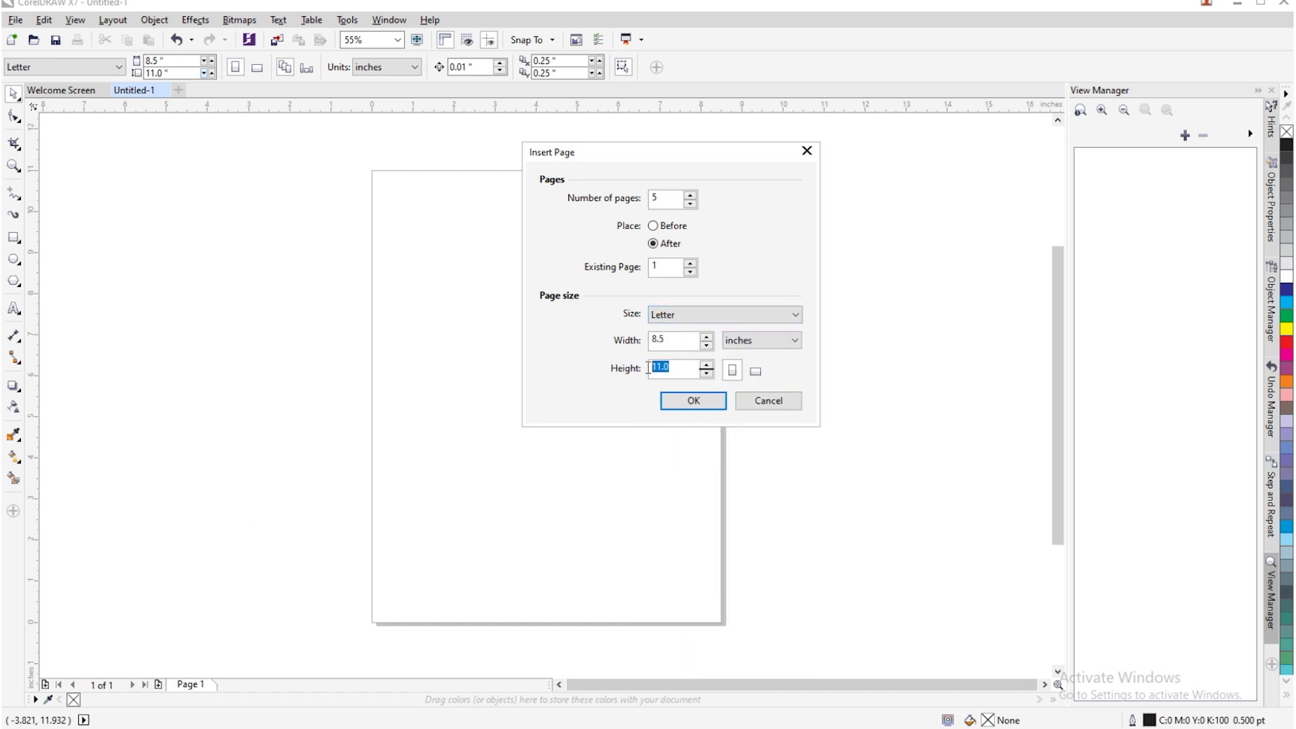
pyautogui.click(677, 346)
pyautogui.moveTo(675, 341); pyautogui.dragTo(641, 373)
pyautogui.click(667, 344)
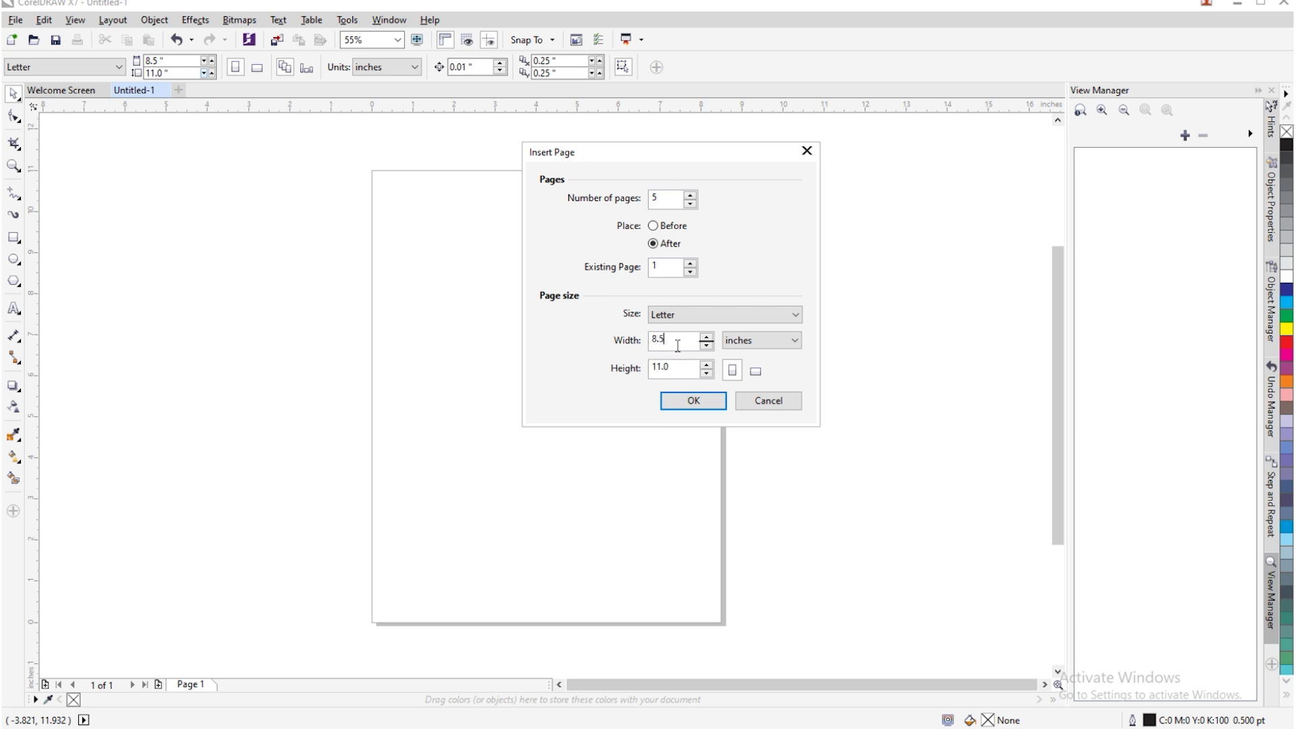
pyautogui.click(756, 346)
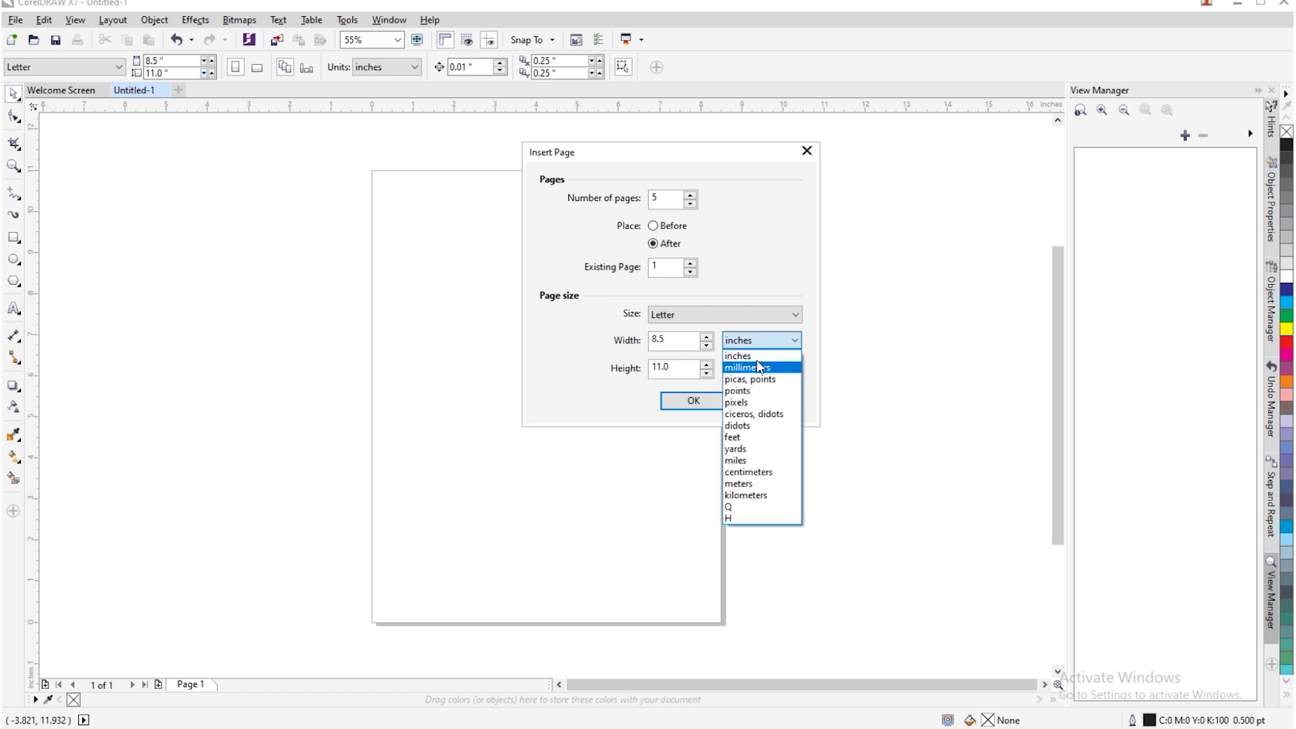
pyautogui.click(759, 347)
pyautogui.click(759, 344)
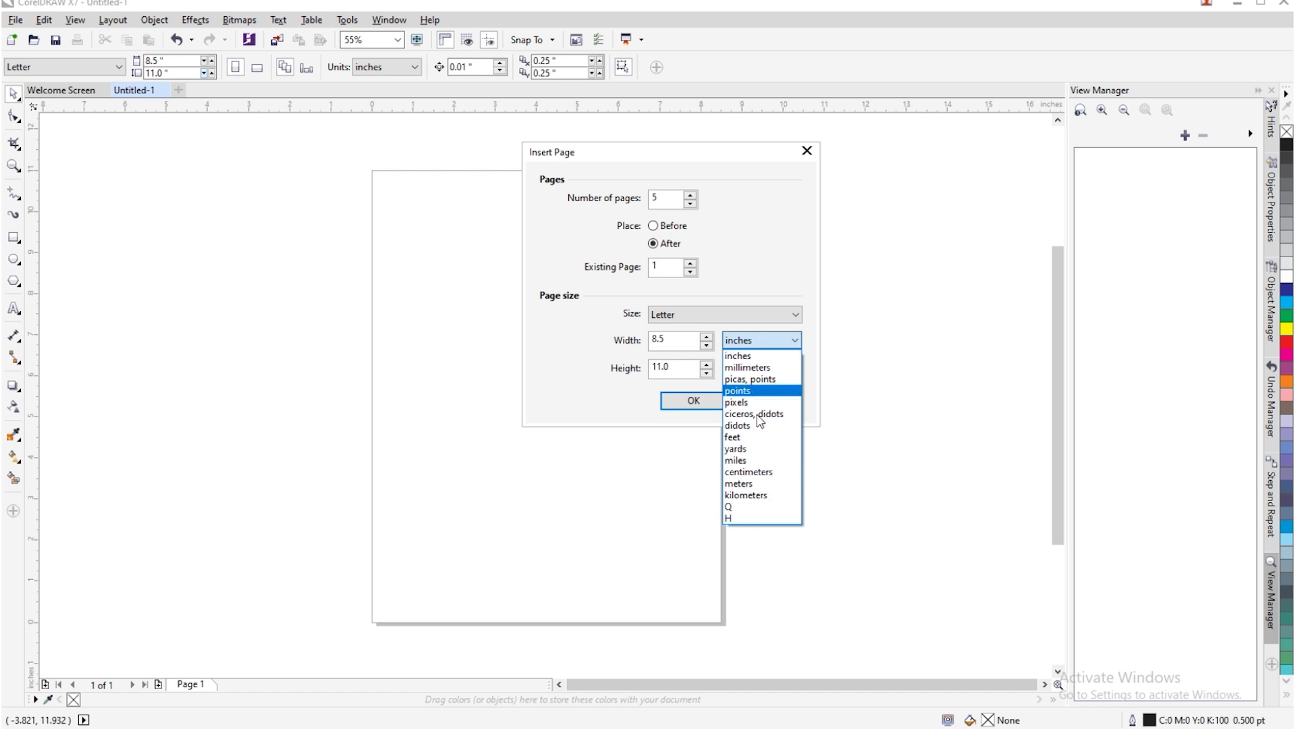
pyautogui.click(765, 340)
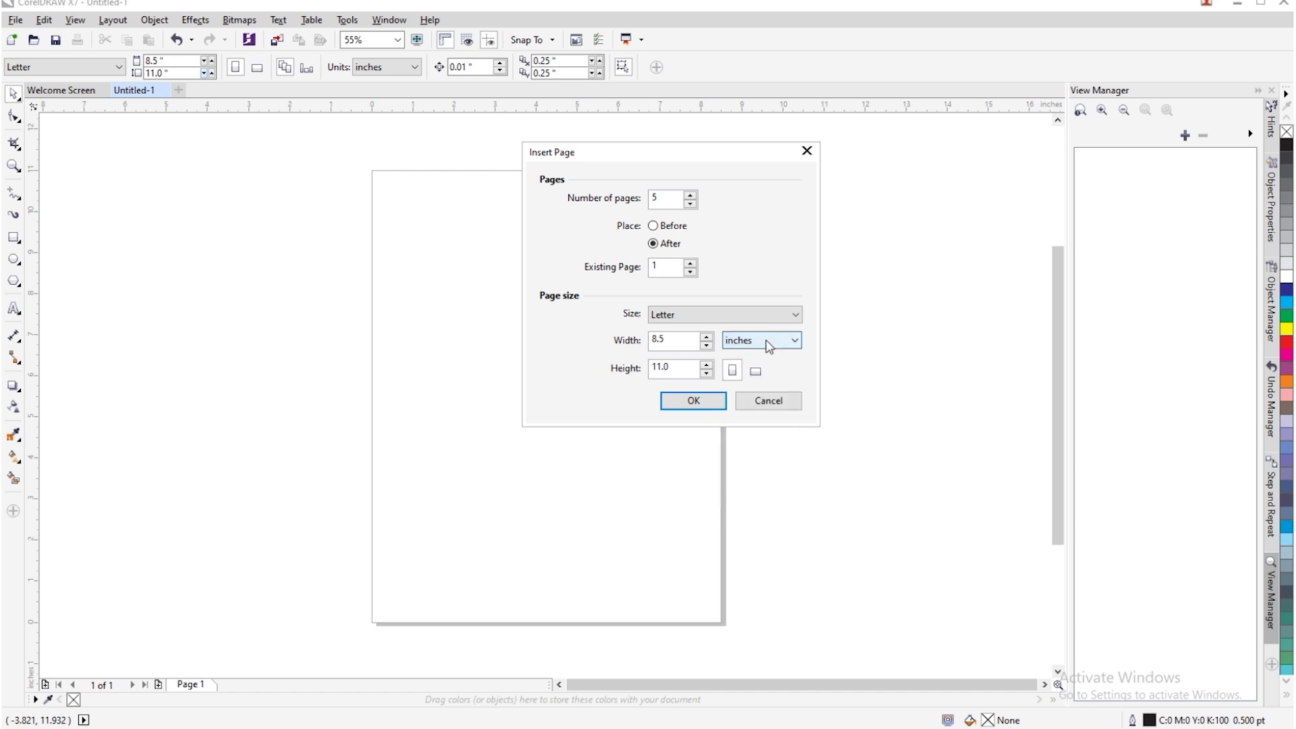
pyautogui.click(770, 346)
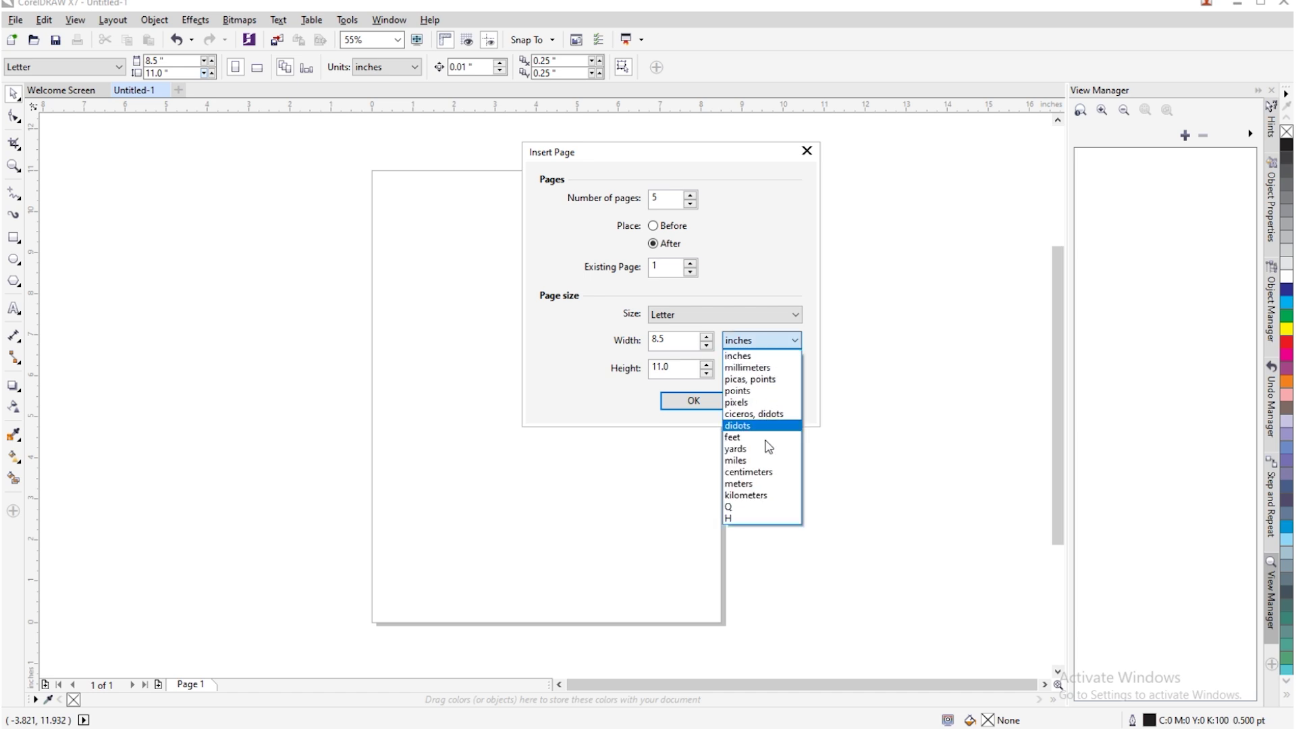
pyautogui.click(757, 345)
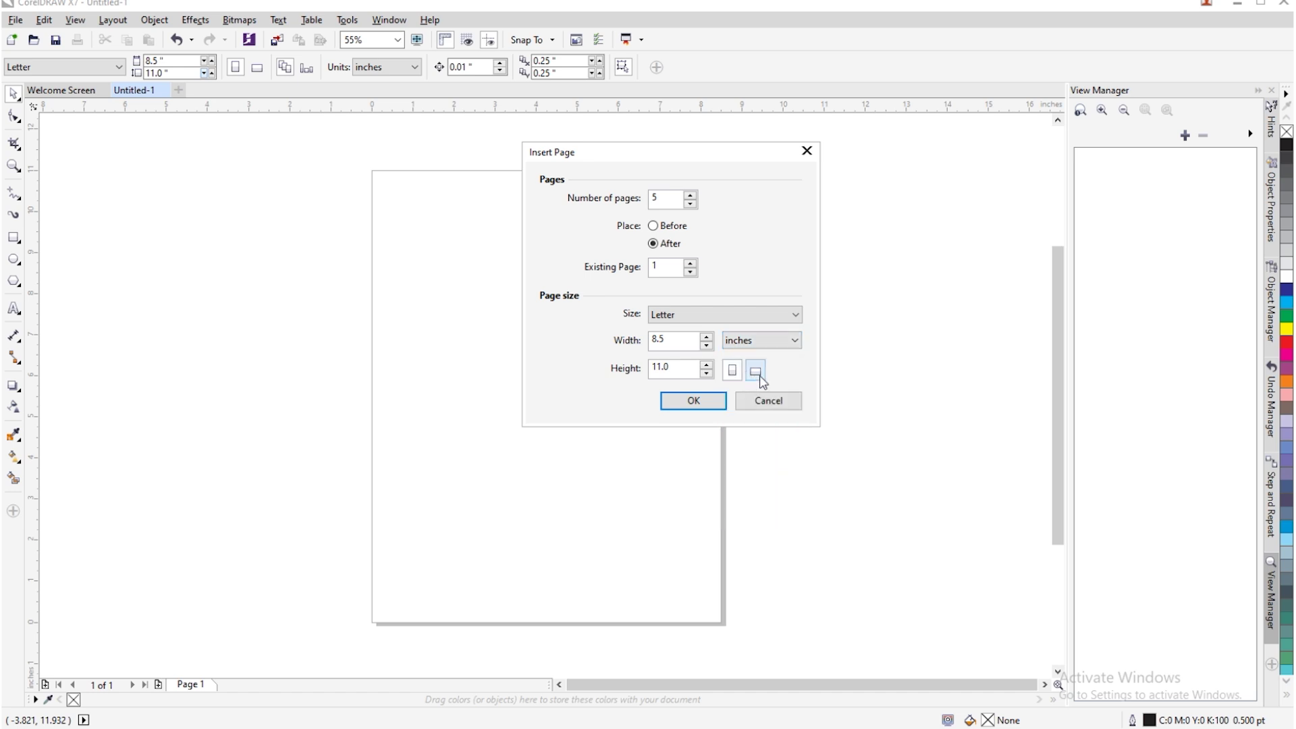
# Step: Confirm inserting the five portrait Letter pages and look through pages 3 to 6
pyautogui.moveTo(680, 154); pyautogui.dragTo(962, 133)
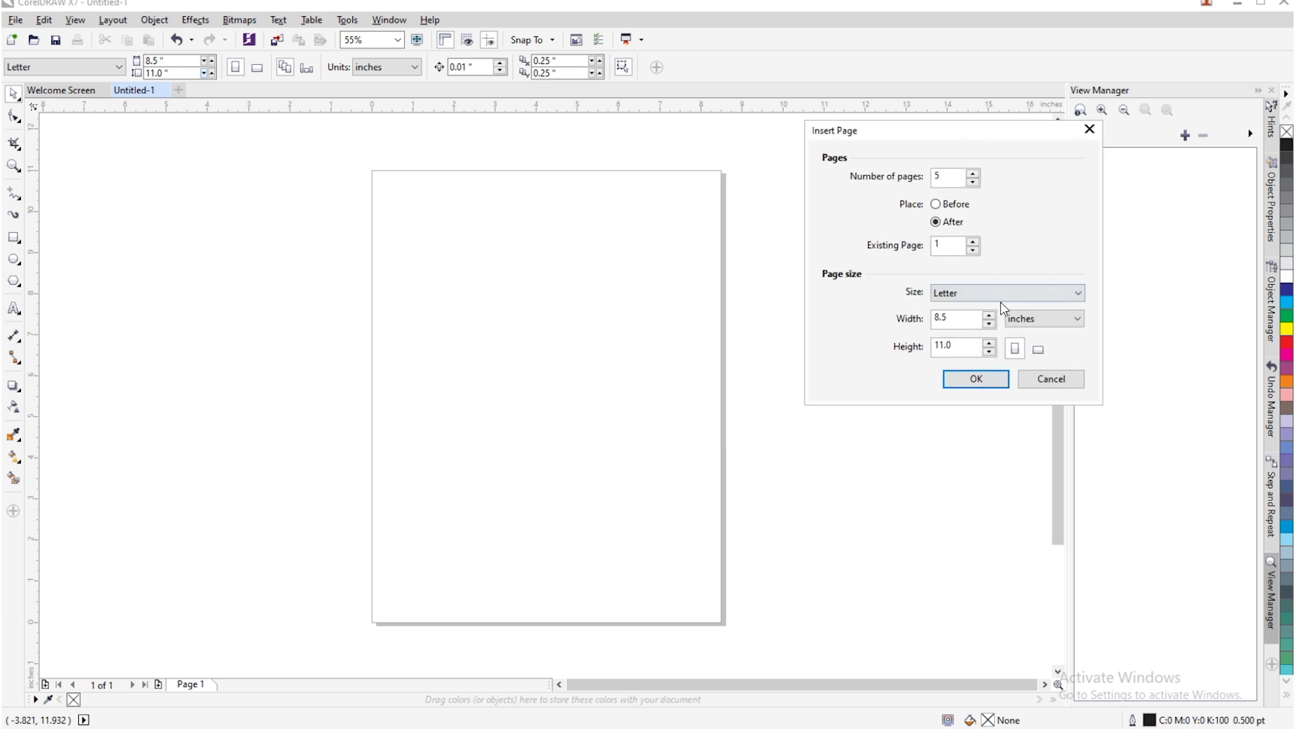
pyautogui.click(967, 383)
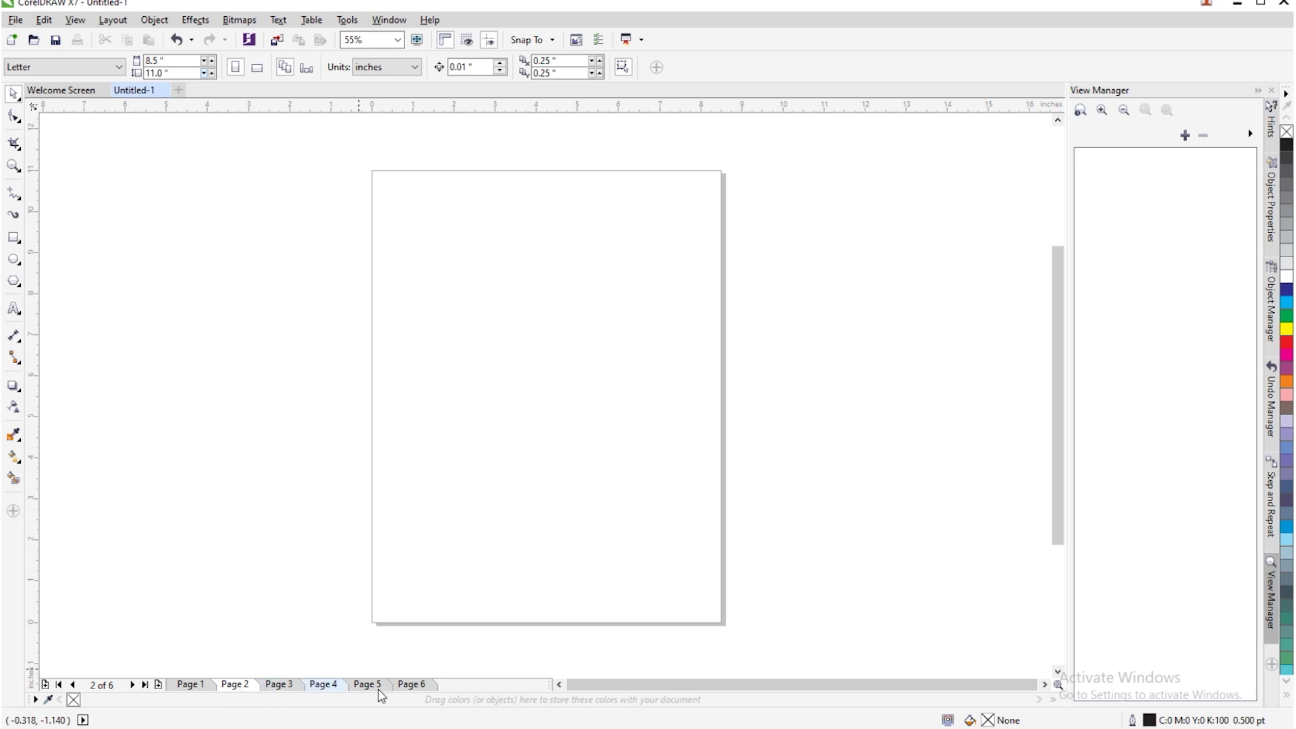
pyautogui.click(278, 683)
pyautogui.click(336, 685)
pyautogui.click(371, 686)
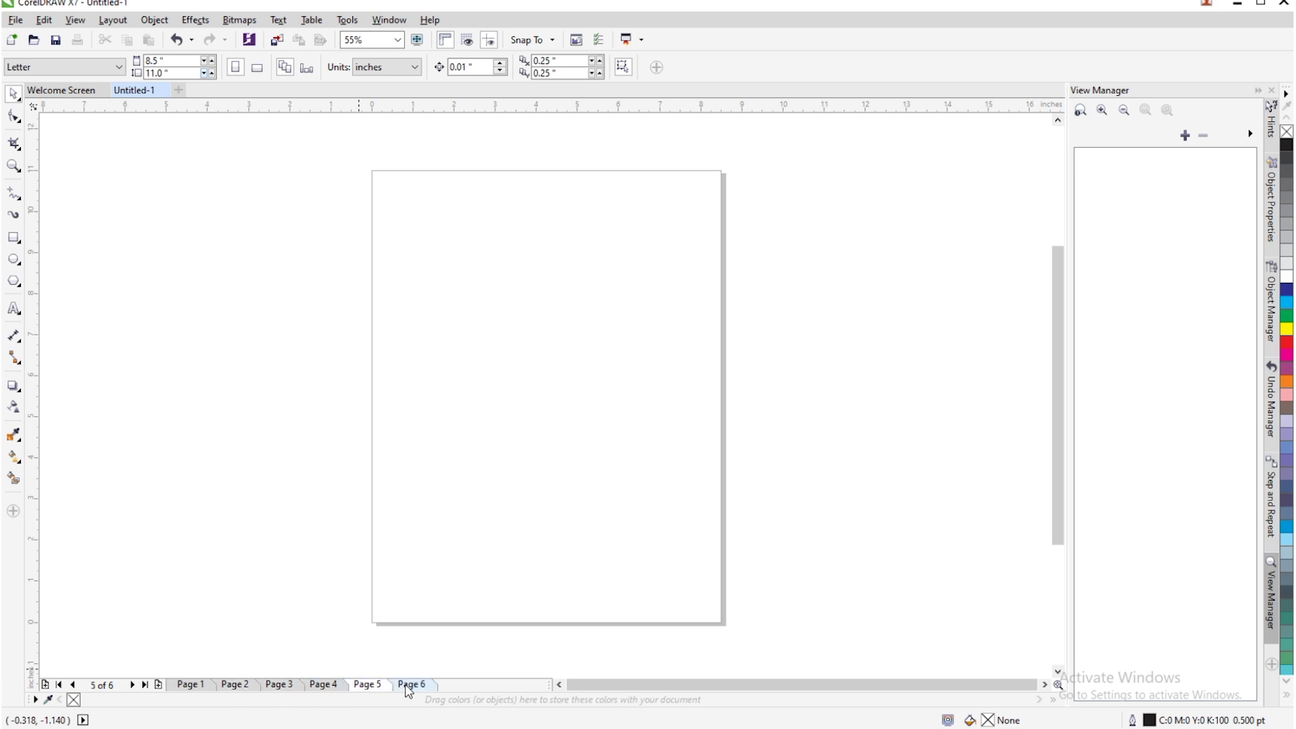
pyautogui.click(409, 685)
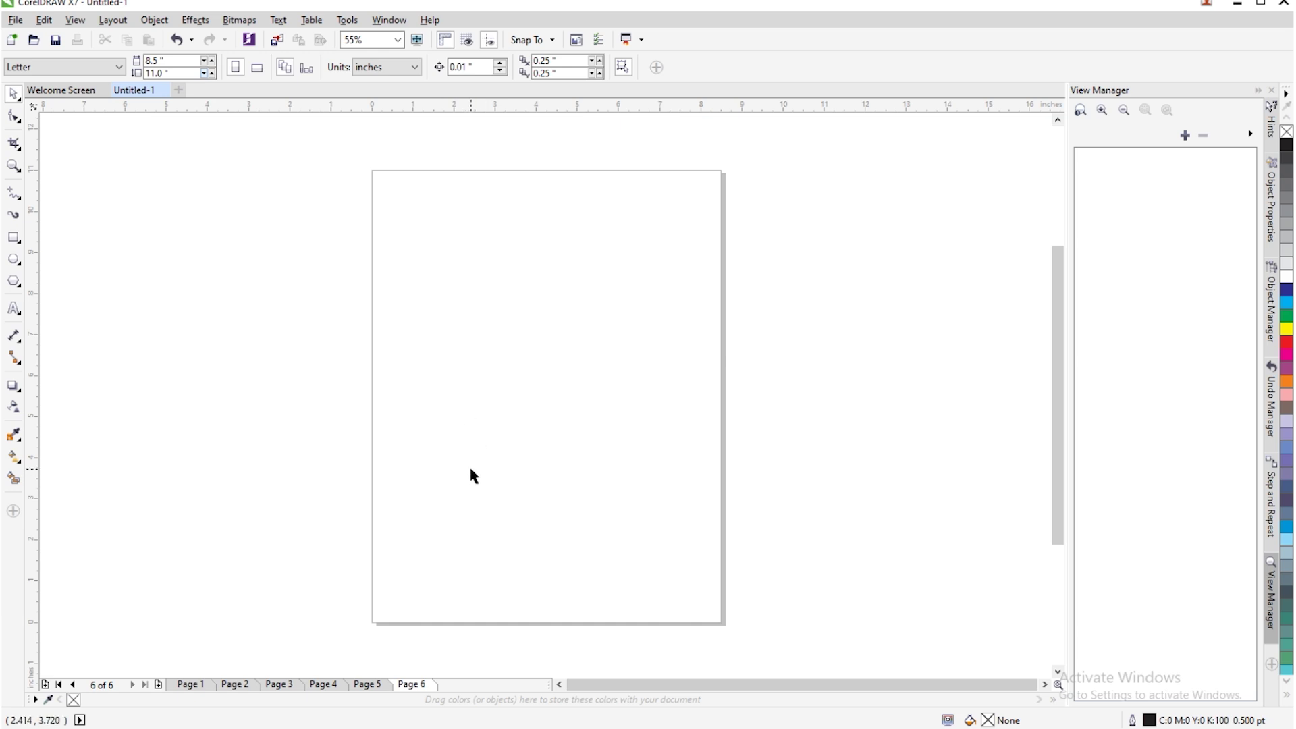
# Step: Insert one landscape Letter page, 11 by 8.5 inches, after page 6
pyautogui.press('pagedown')
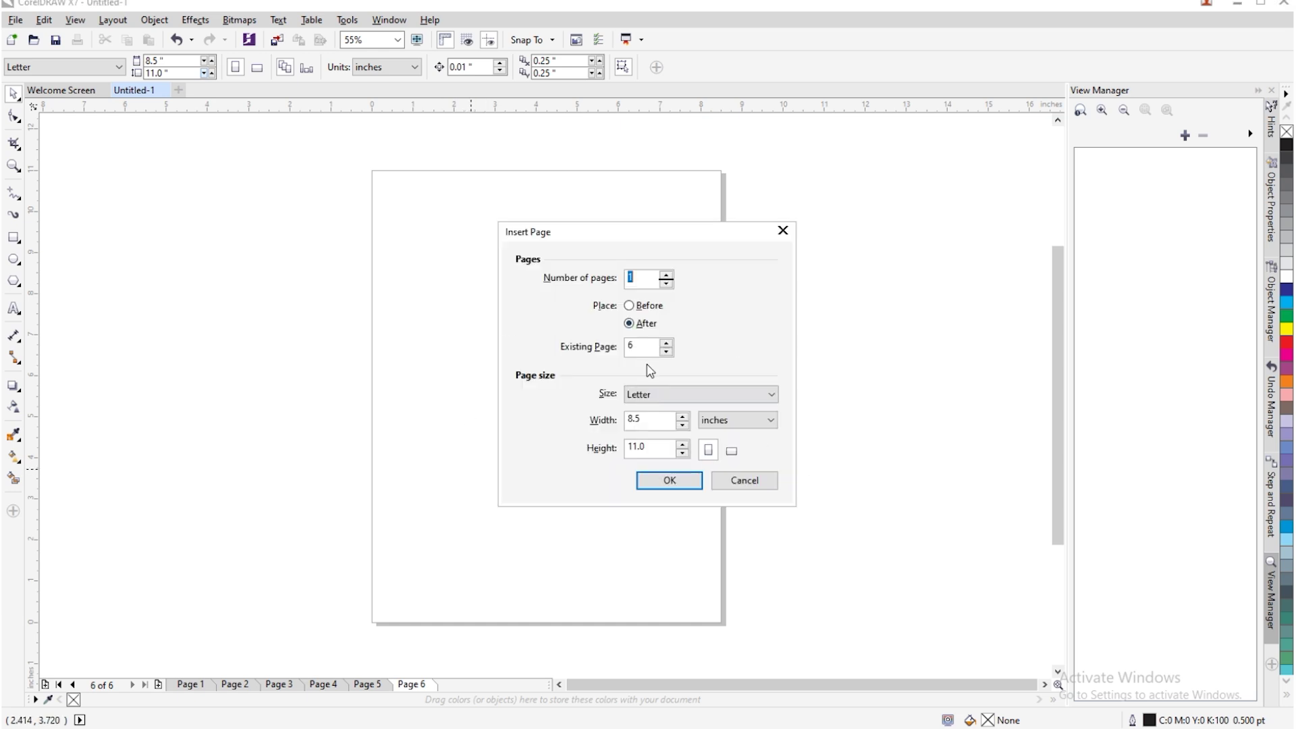
pyautogui.moveTo(710, 233); pyautogui.dragTo(957, 195)
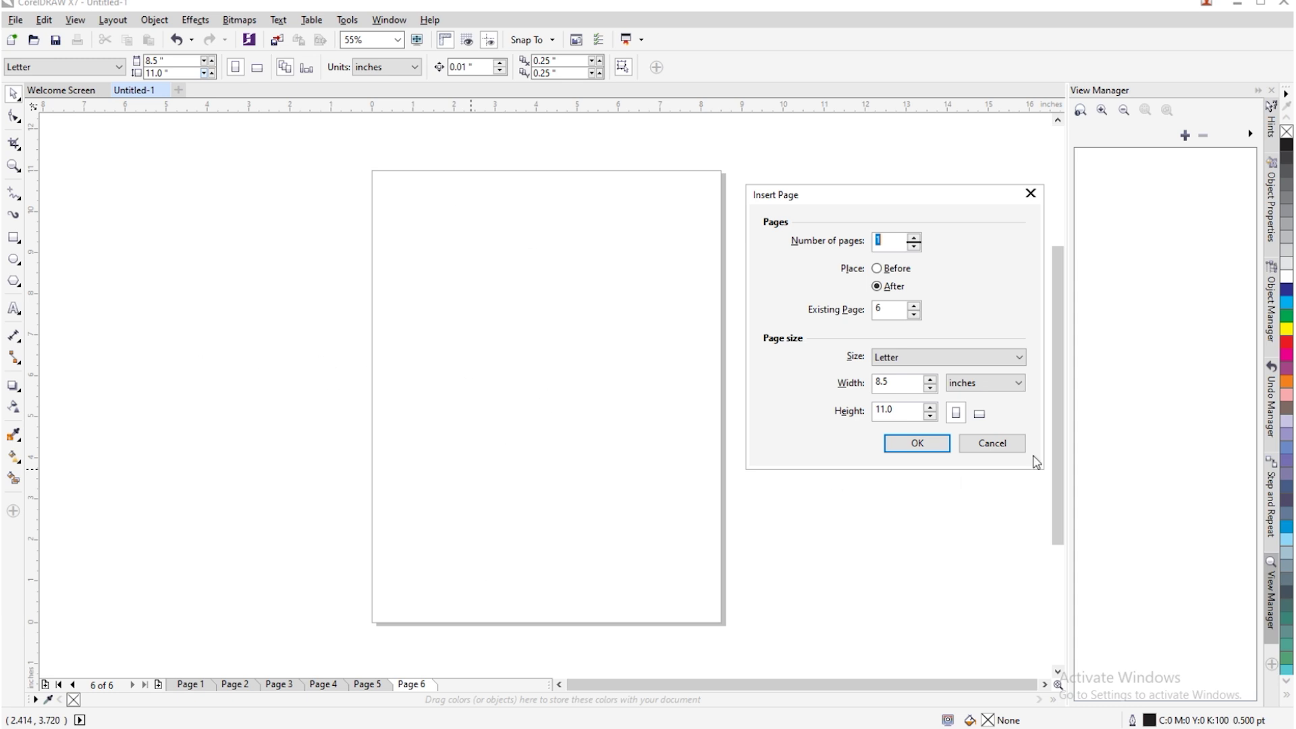
pyautogui.click(980, 414)
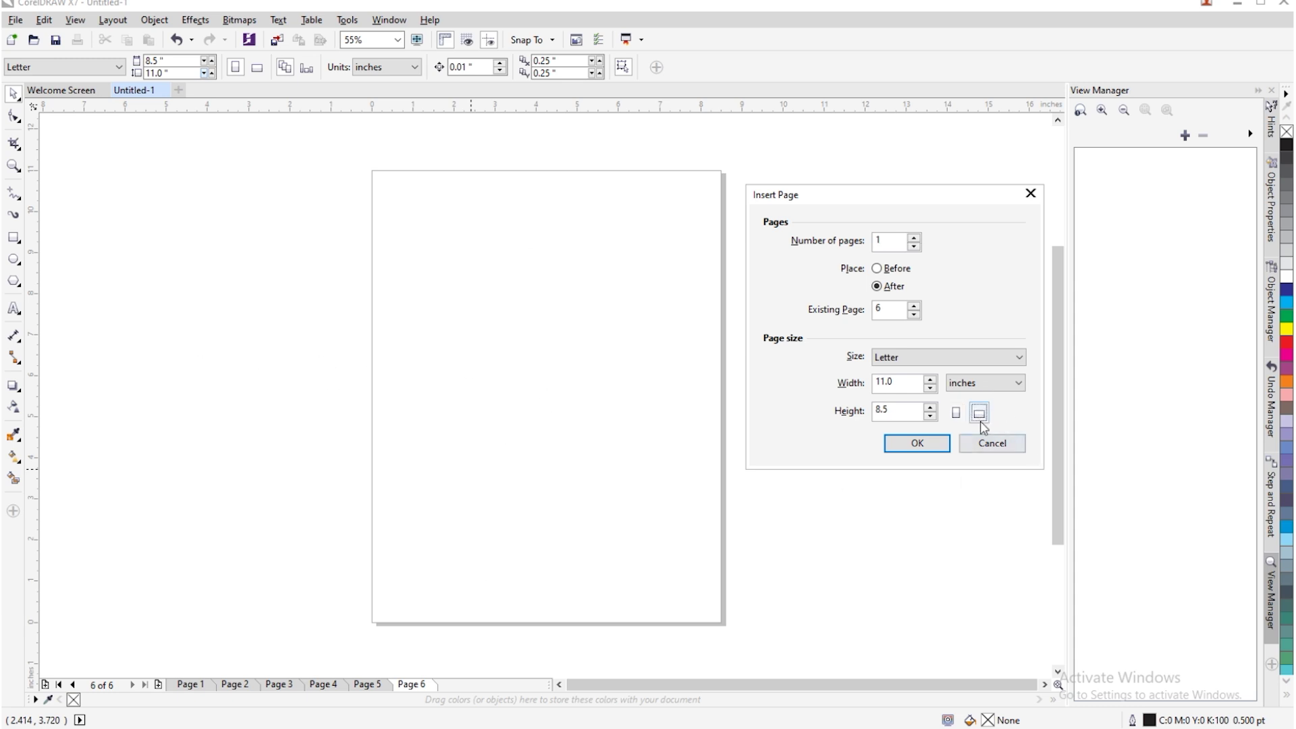
pyautogui.click(919, 443)
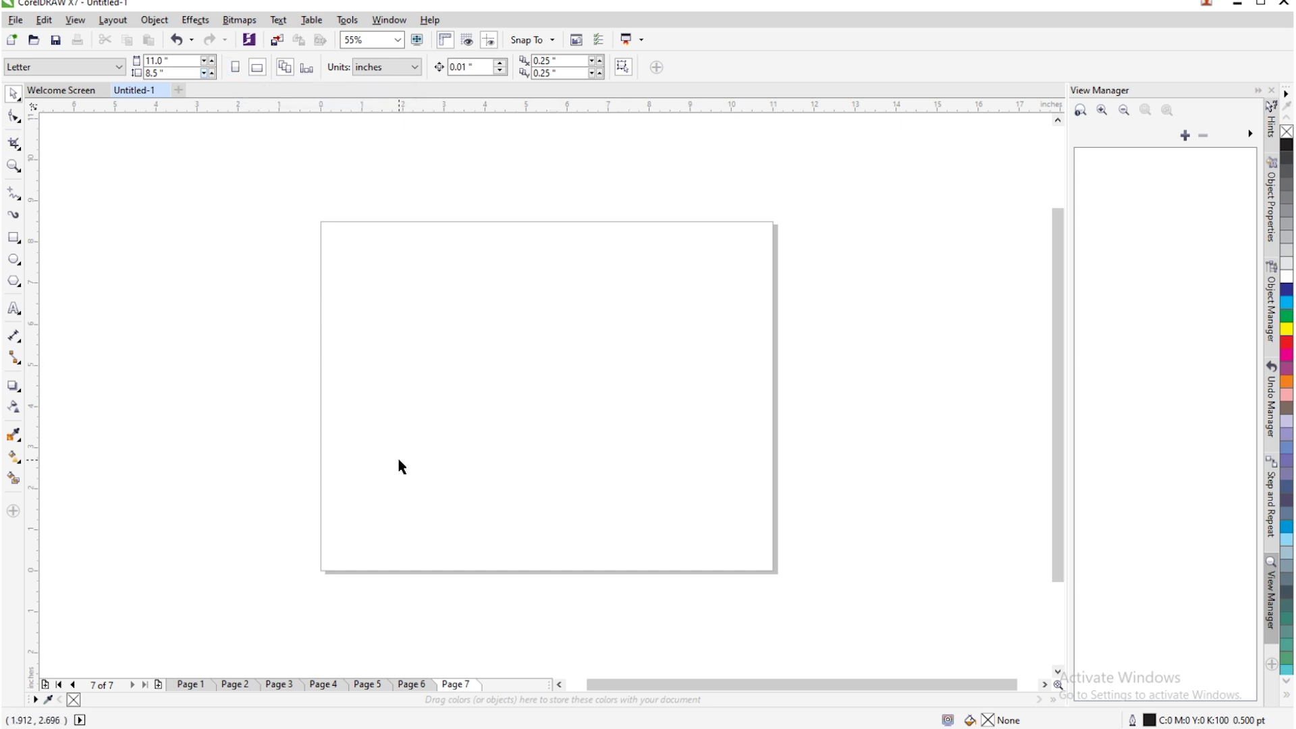
# Step: Insert one portrait Letter page after page 7
pyautogui.press('pagedown')
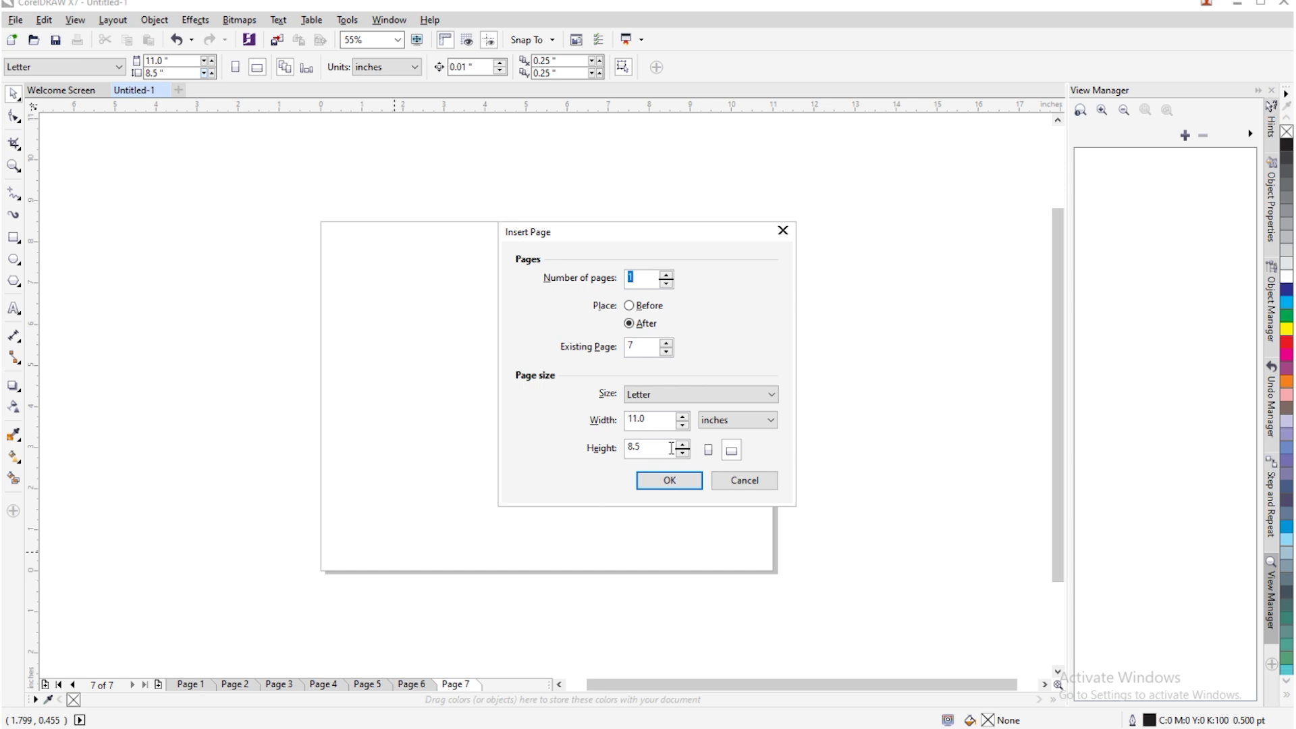
pyautogui.click(708, 450)
pyautogui.click(664, 485)
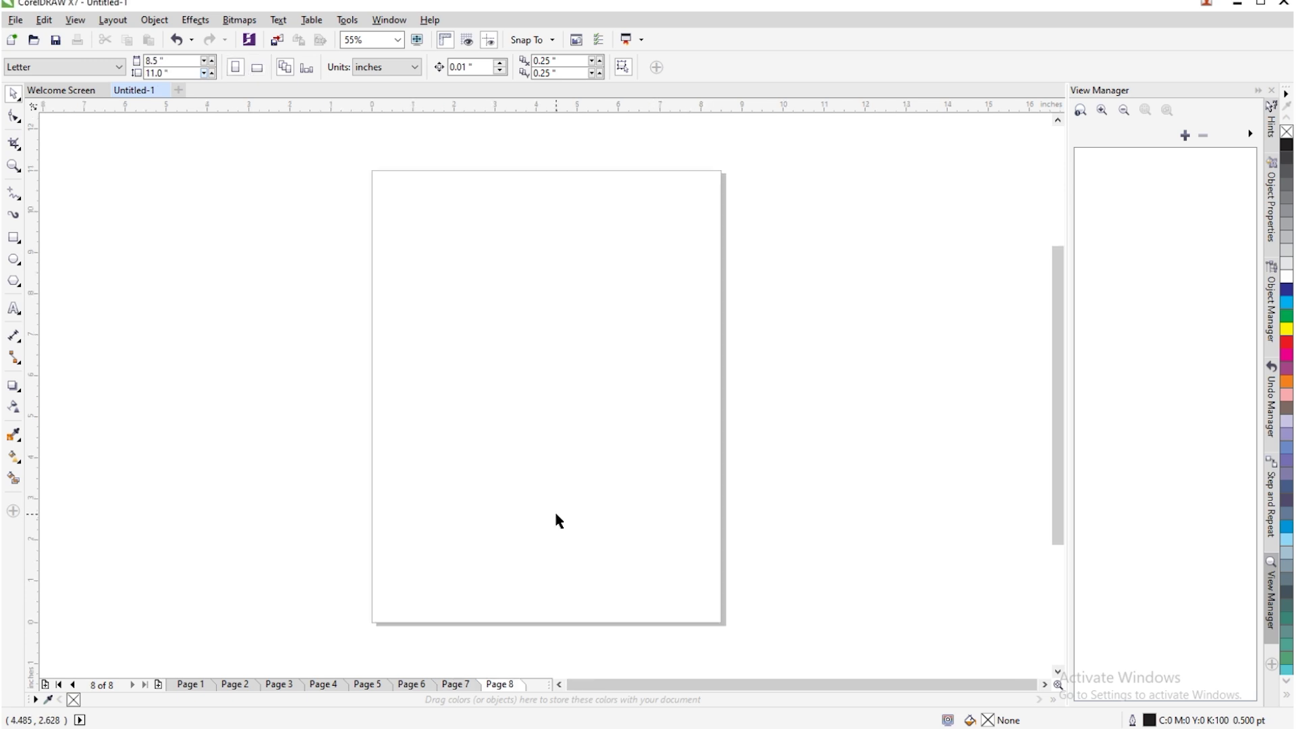
pyautogui.click(77, 21)
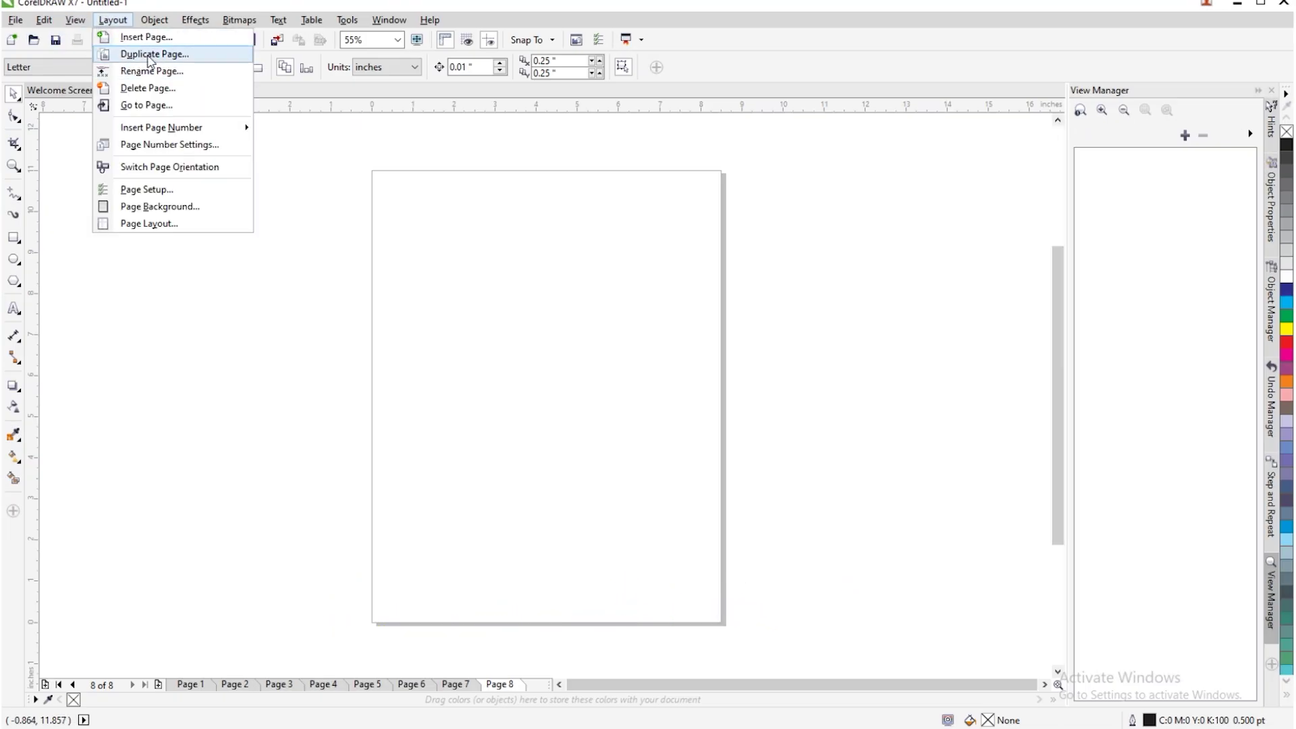
pyautogui.click(296, 444)
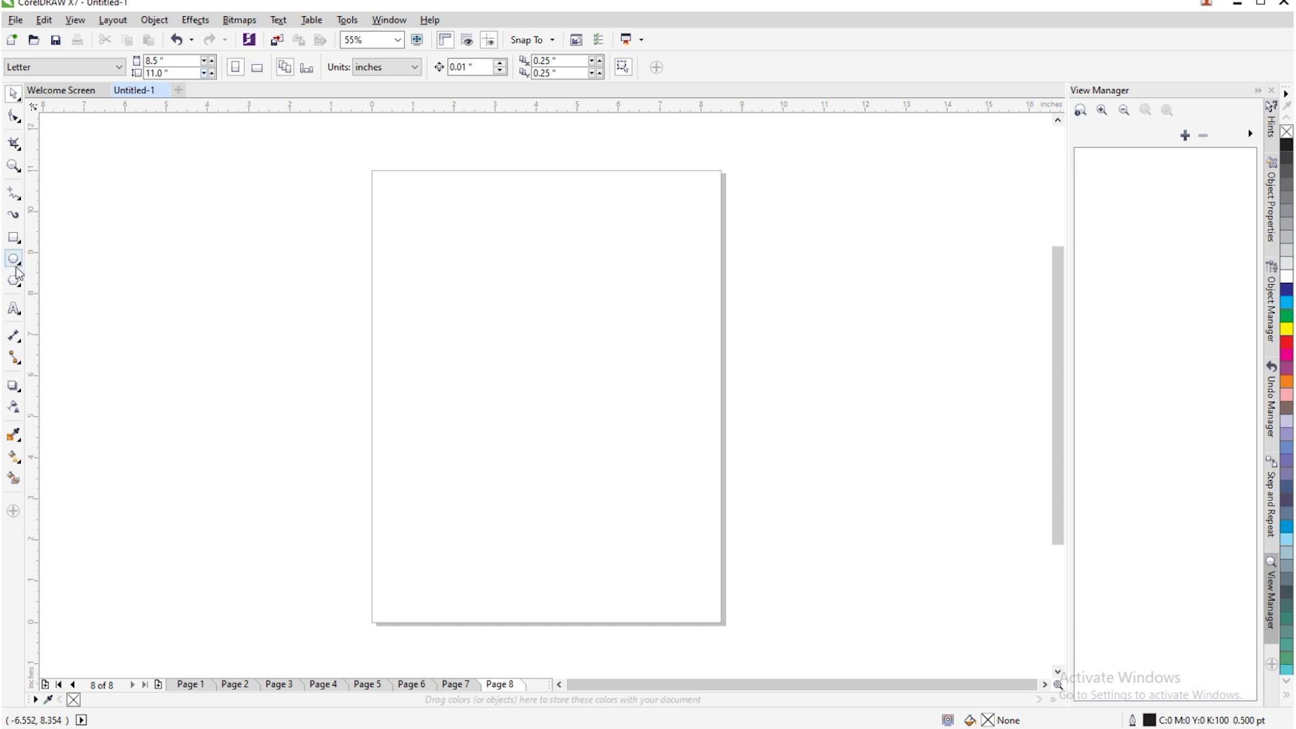
# Step: Add the artistic text "SR GRAPHICS" near the middle of page 8
pyautogui.click(14, 308)
pyautogui.click(494, 365)
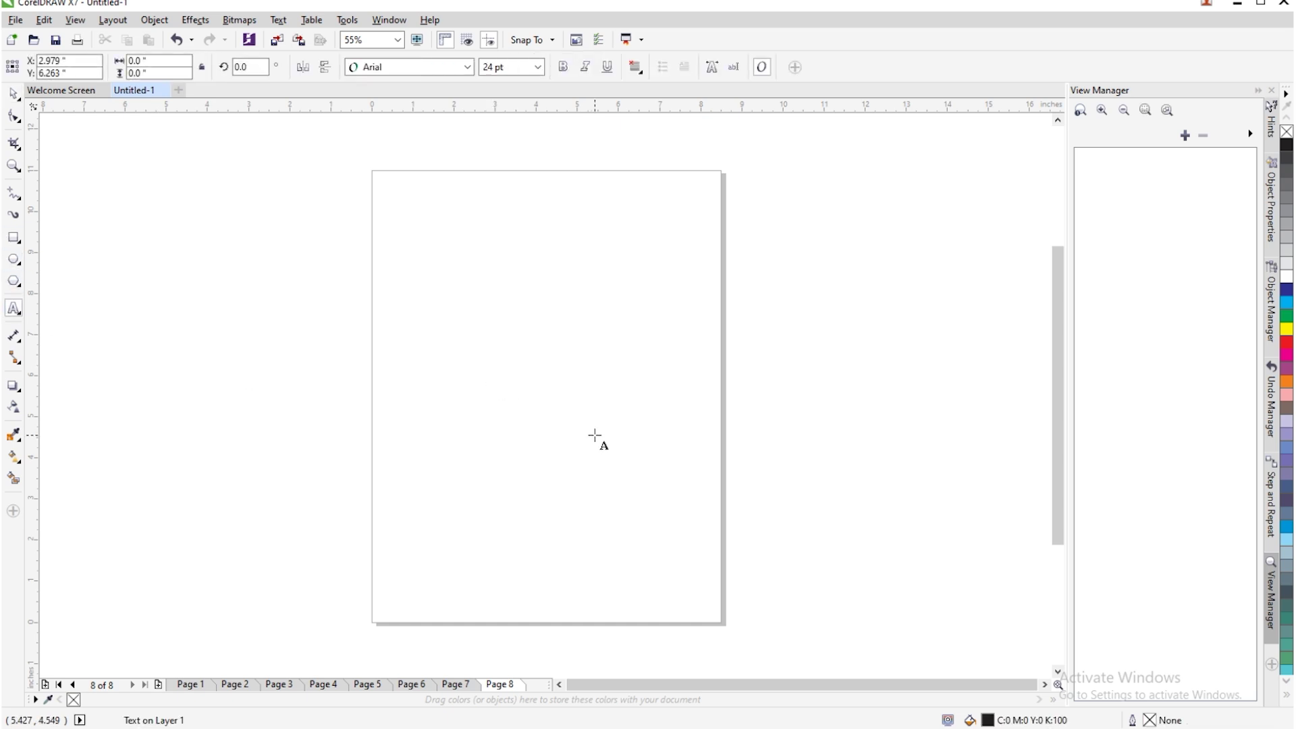
pyautogui.write('SR GR')
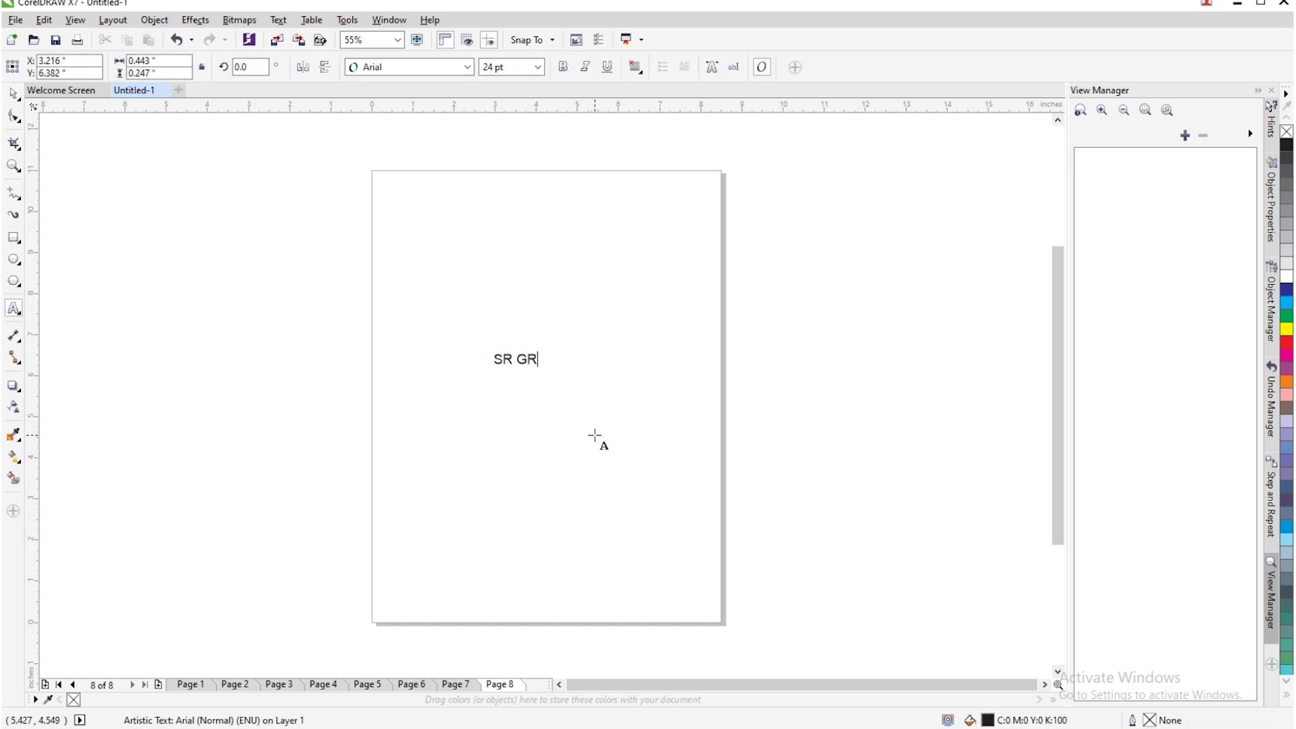
pyautogui.write('APHICS')
pyautogui.hotkey('ctrl', 'space')
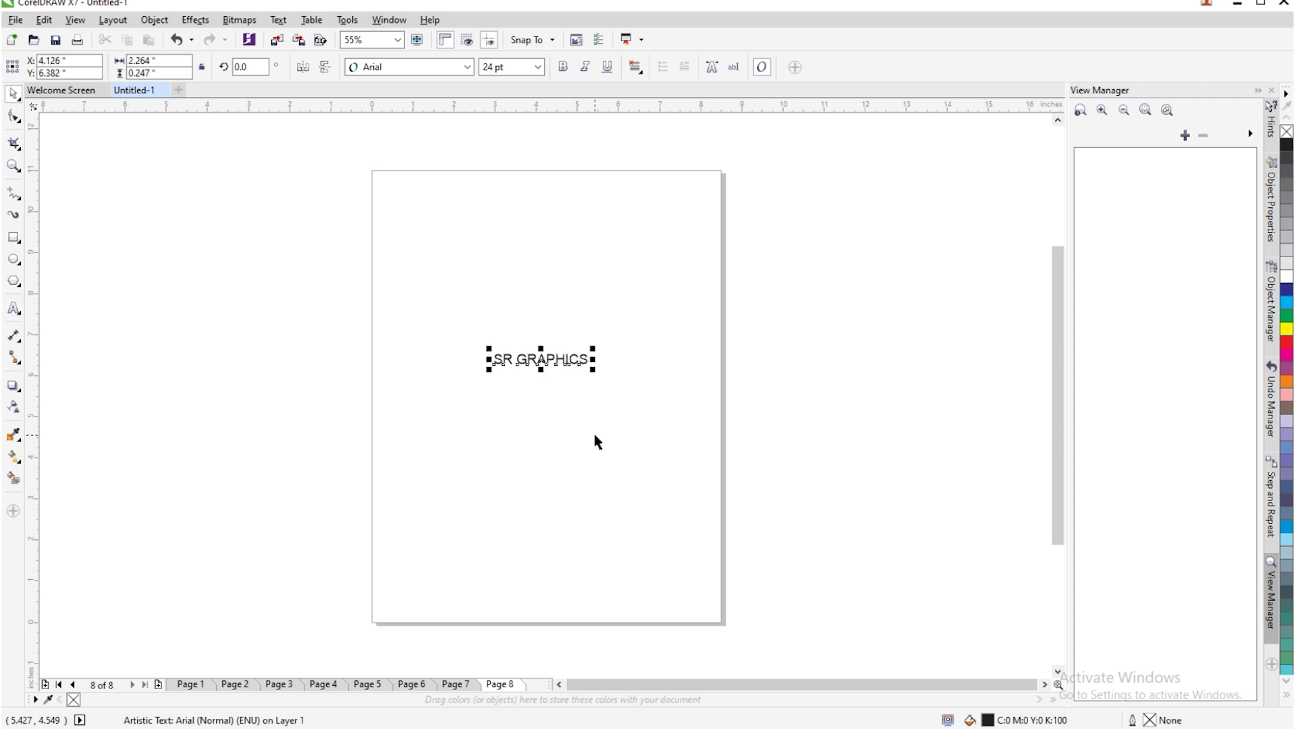
# Step: Stretch the SR GRAPHICS text to about 6.29 inches wide and 2.15 inches high and centre it roughly across the page
pyautogui.moveTo(591, 373); pyautogui.dragTo(639, 535)
pyautogui.moveTo(414, 297); pyautogui.dragTo(714, 409)
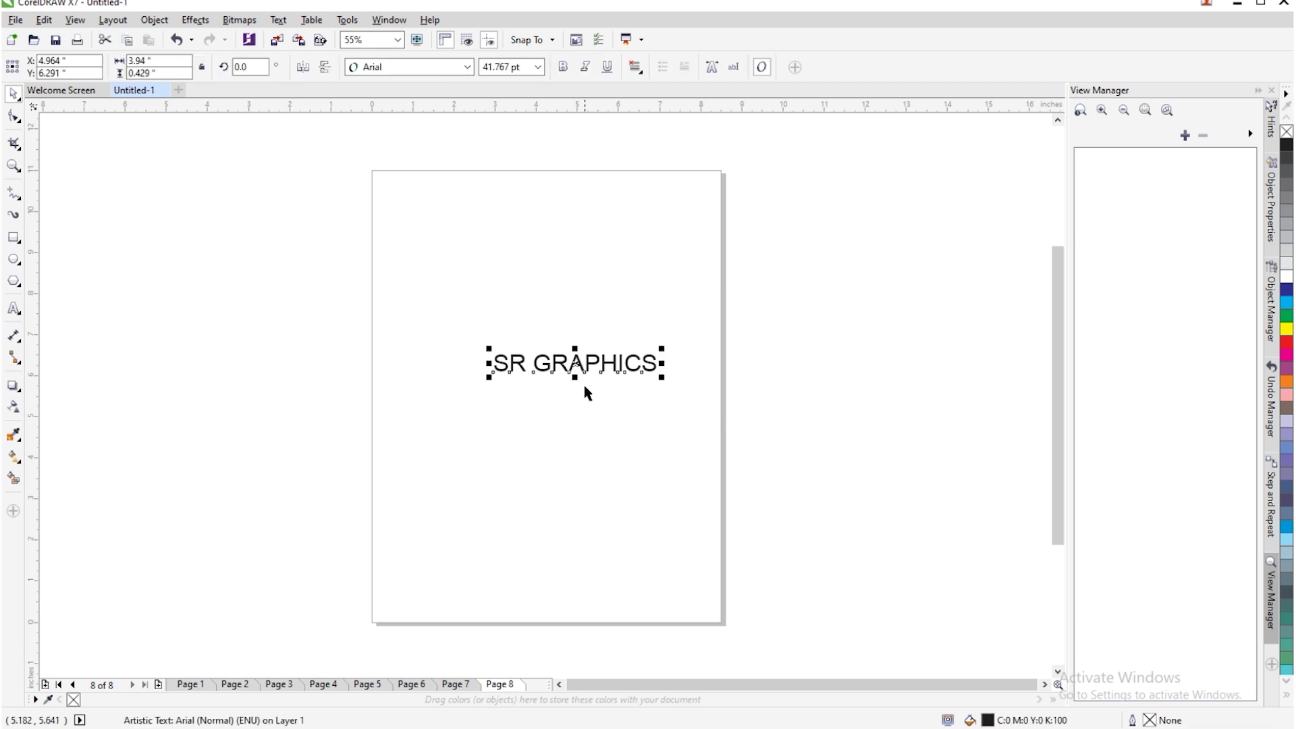
pyautogui.moveTo(575, 378); pyautogui.dragTo(575, 449)
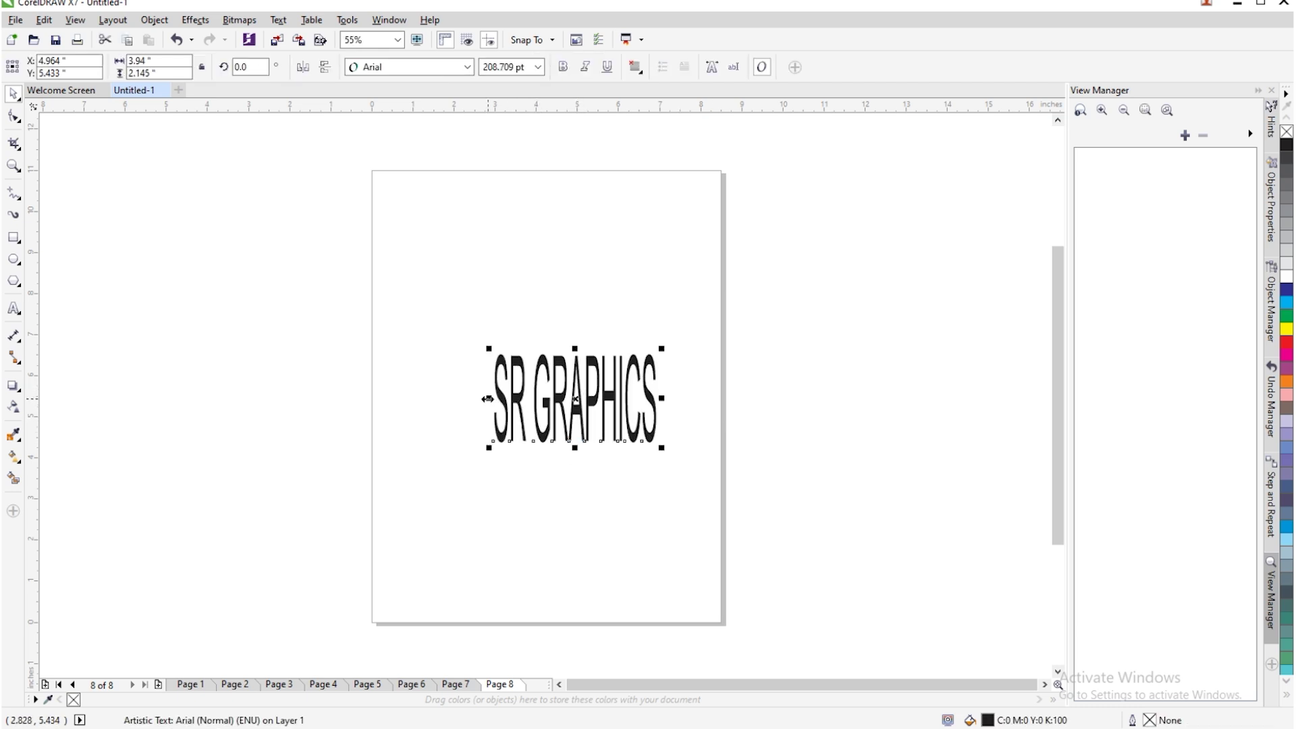
pyautogui.moveTo(489, 398); pyautogui.dragTo(391, 399)
pyautogui.moveTo(530, 401); pyautogui.dragTo(557, 397)
# Step: Make the SR GRAPHICS text bold, fill it with orange and deselect it
pyautogui.click(563, 67)
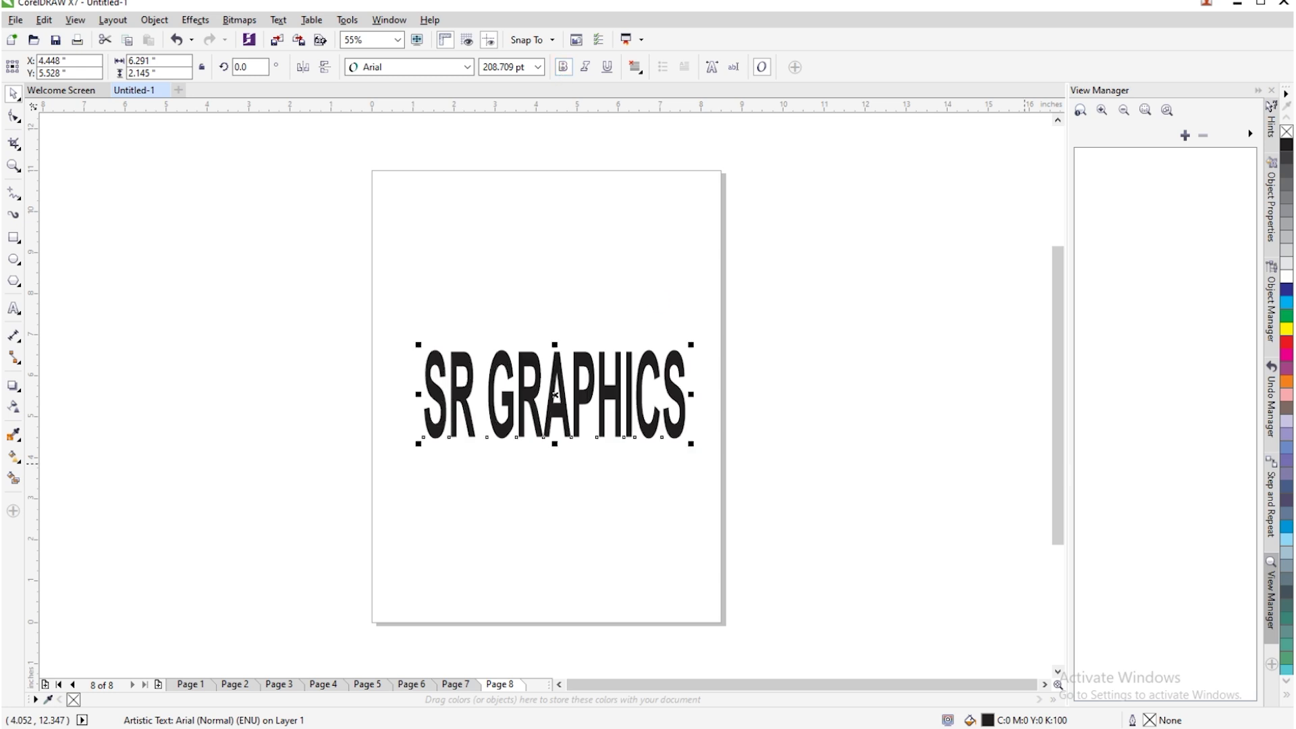
pyautogui.click(1285, 386)
pyautogui.click(734, 449)
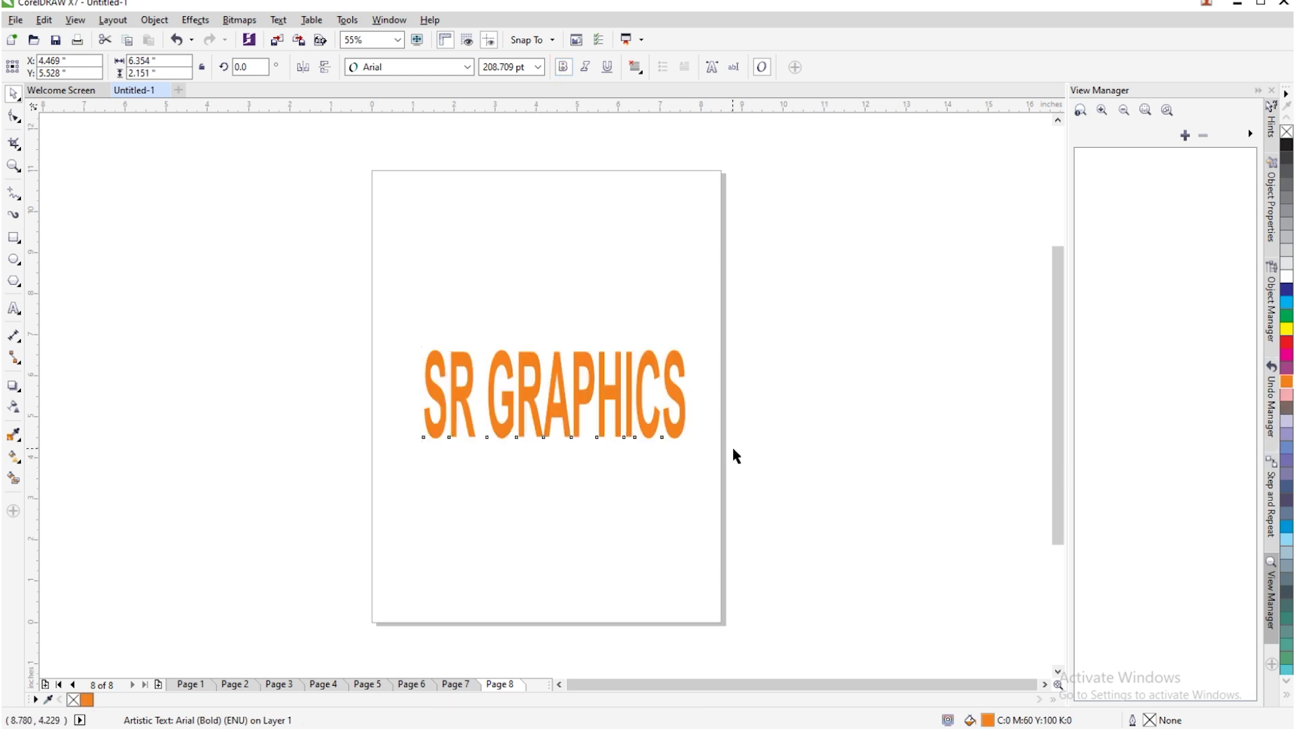
# Step: Duplicate page 8 after the selected page, copying layers only
pyautogui.click(113, 20)
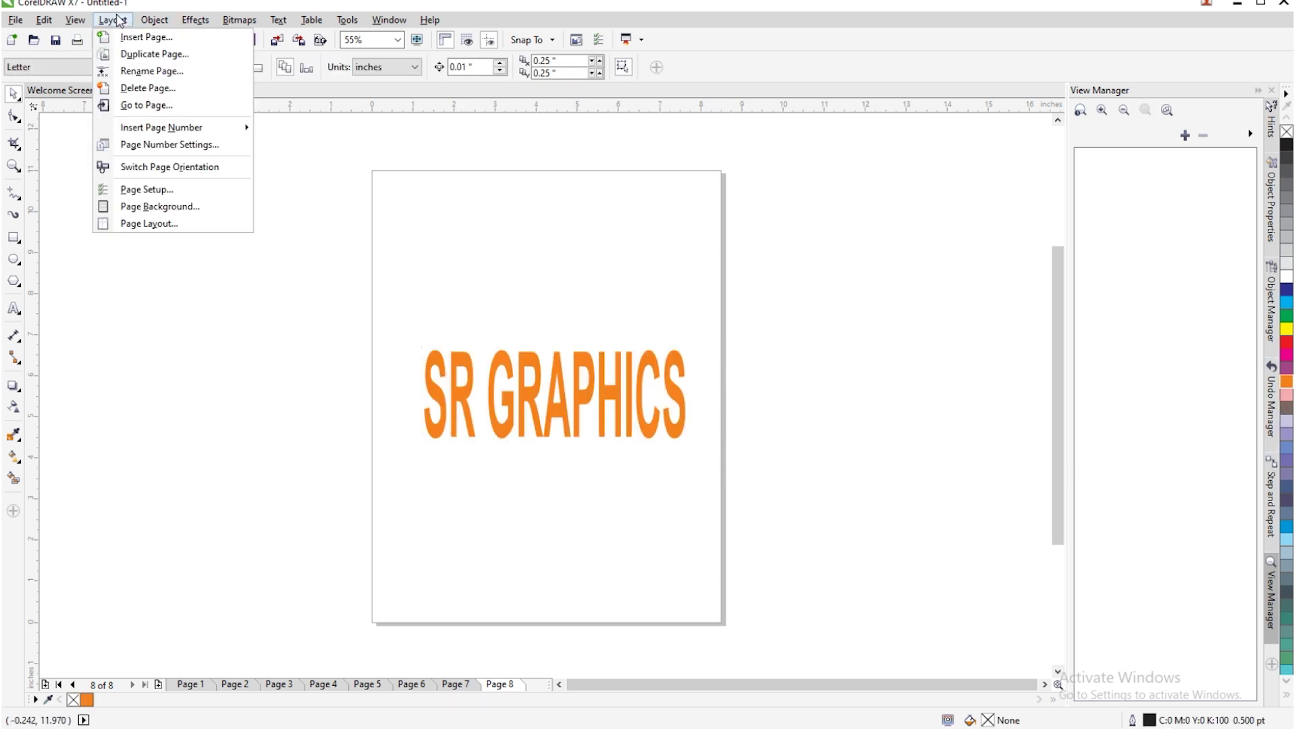
pyautogui.click(154, 55)
pyautogui.moveTo(671, 310); pyautogui.dragTo(781, 205)
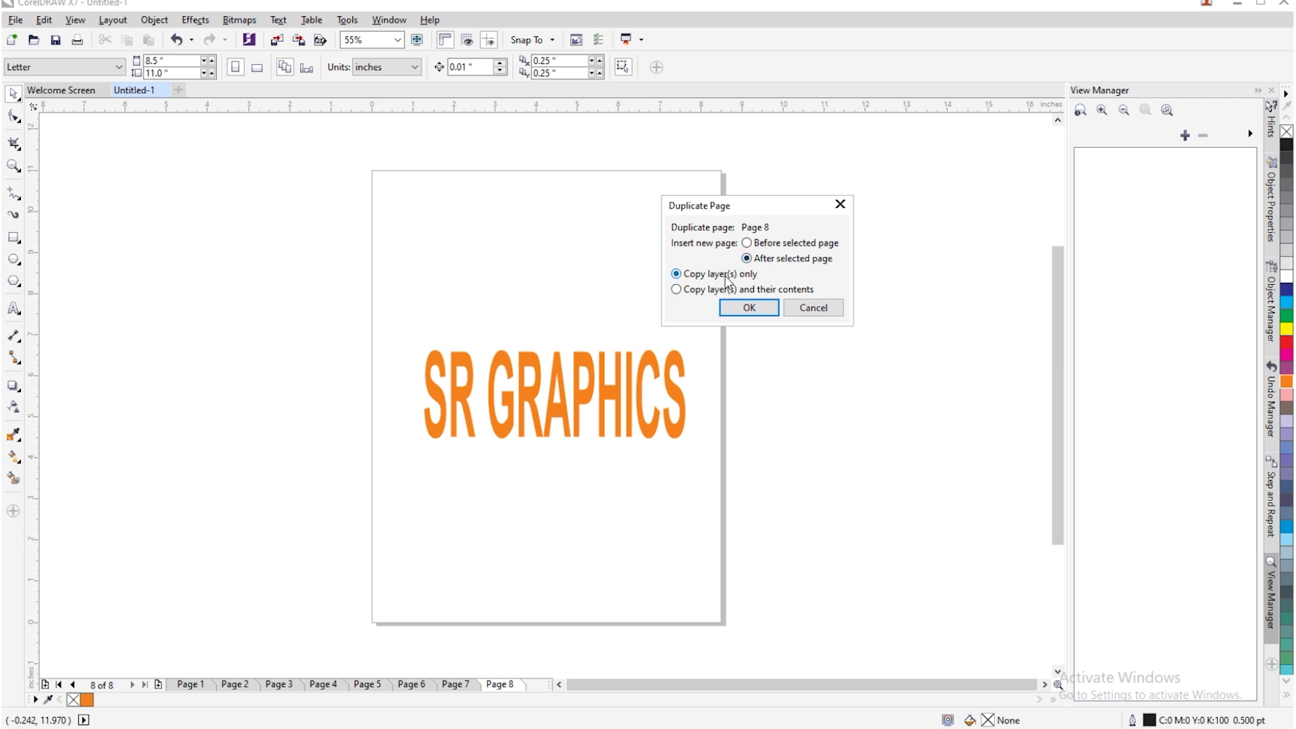
pyautogui.moveTo(770, 210); pyautogui.dragTo(1000, 186)
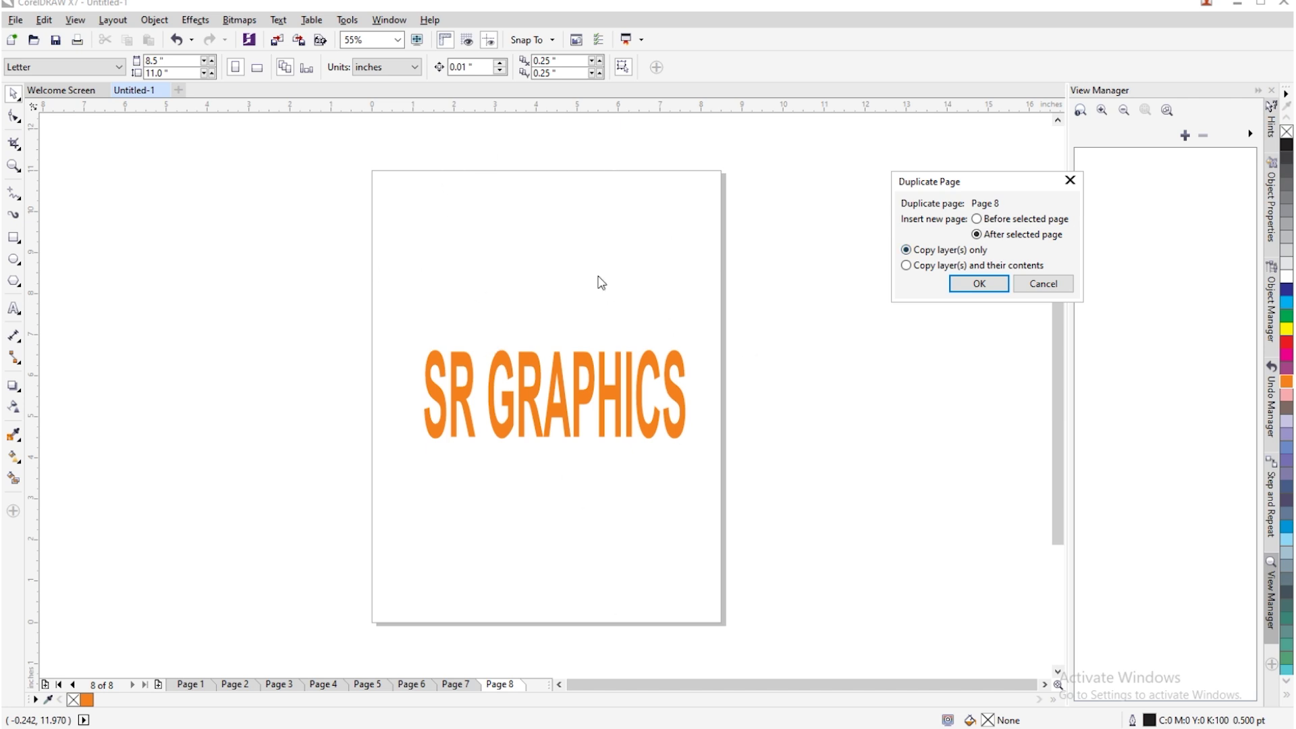
pyautogui.click(978, 284)
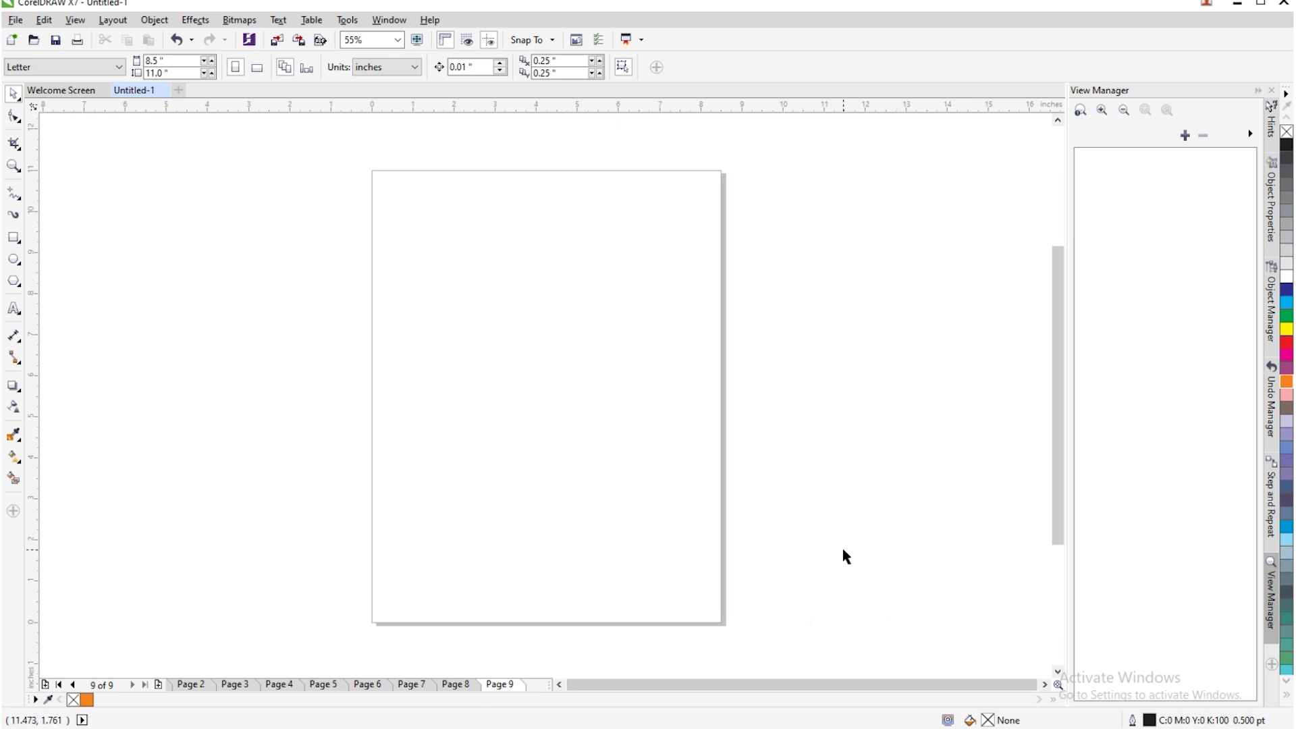
pyautogui.click(103, 26)
pyautogui.click(130, 57)
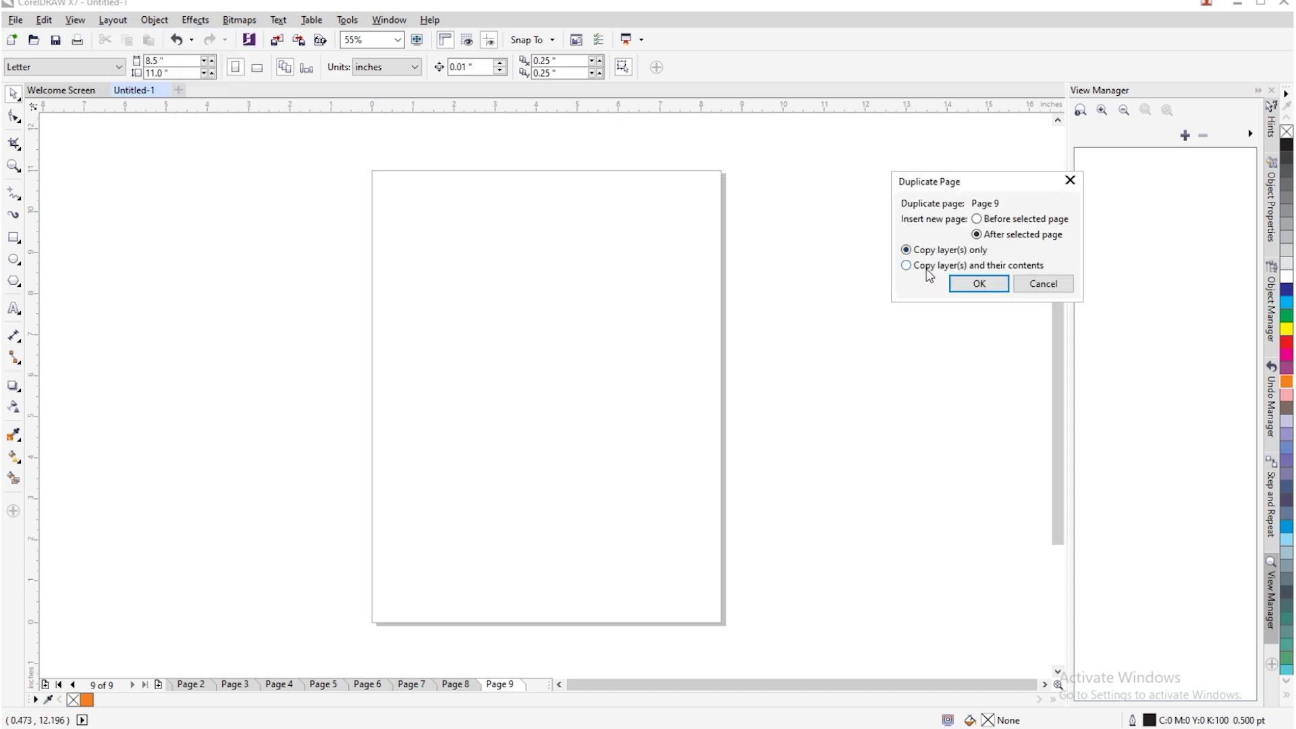
pyautogui.click(1026, 288)
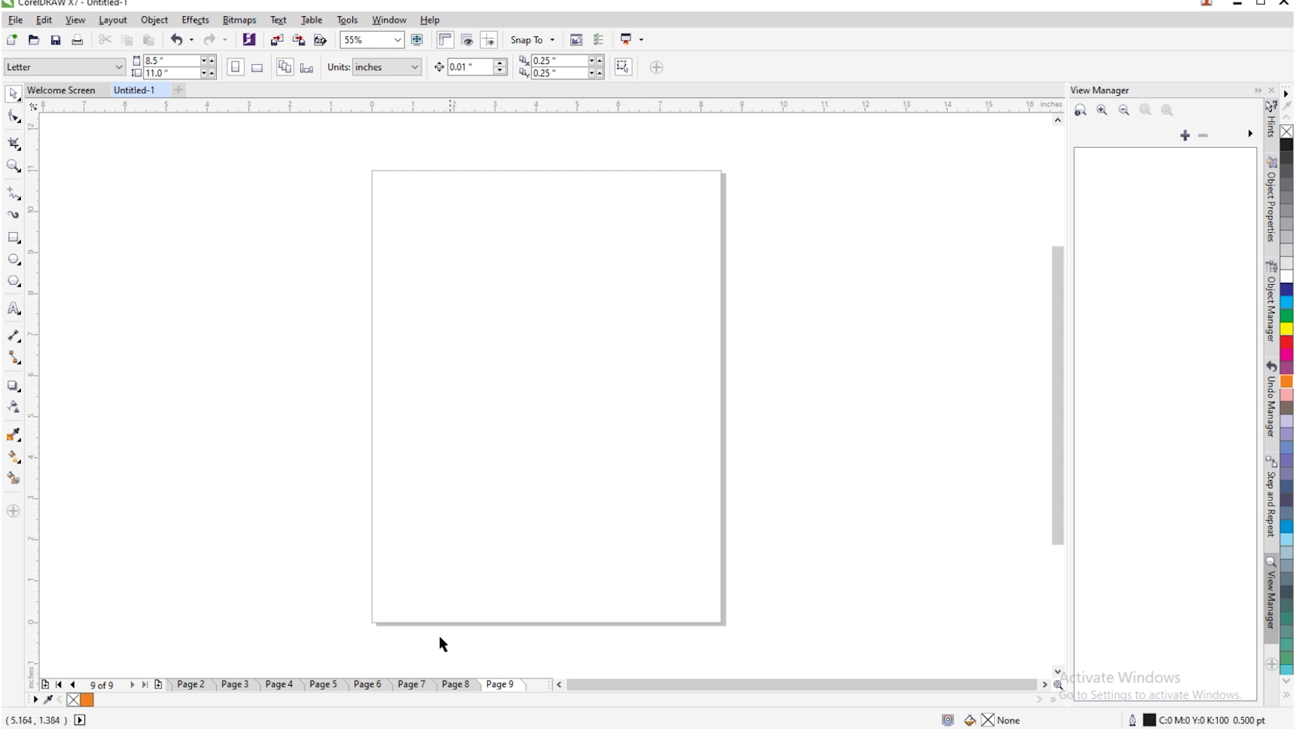
# Step: Duplicate page 8 after the selected page, copying the layers and their contents
pyautogui.click(462, 680)
pyautogui.moveTo(394, 318); pyautogui.dragTo(790, 546)
pyautogui.click(813, 443)
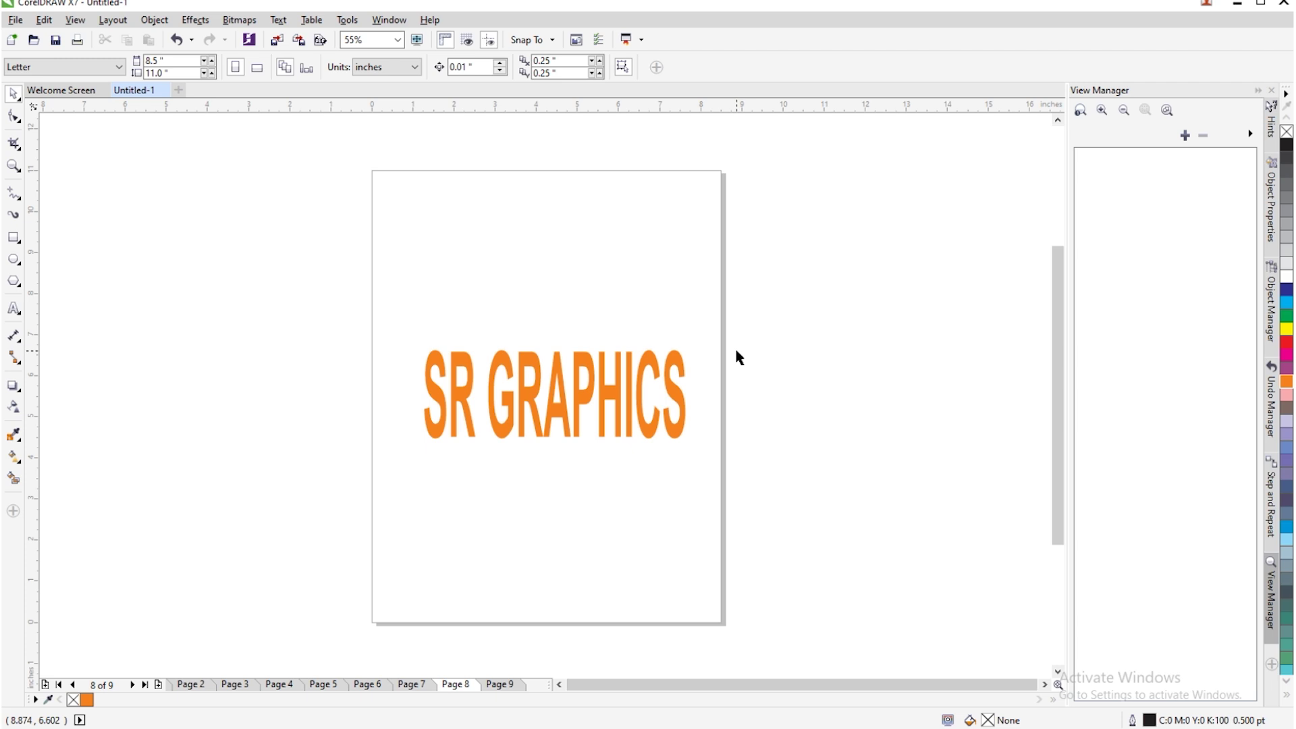
pyautogui.moveTo(356, 151); pyautogui.dragTo(720, 625)
pyautogui.click(844, 383)
pyautogui.moveTo(113, 20)
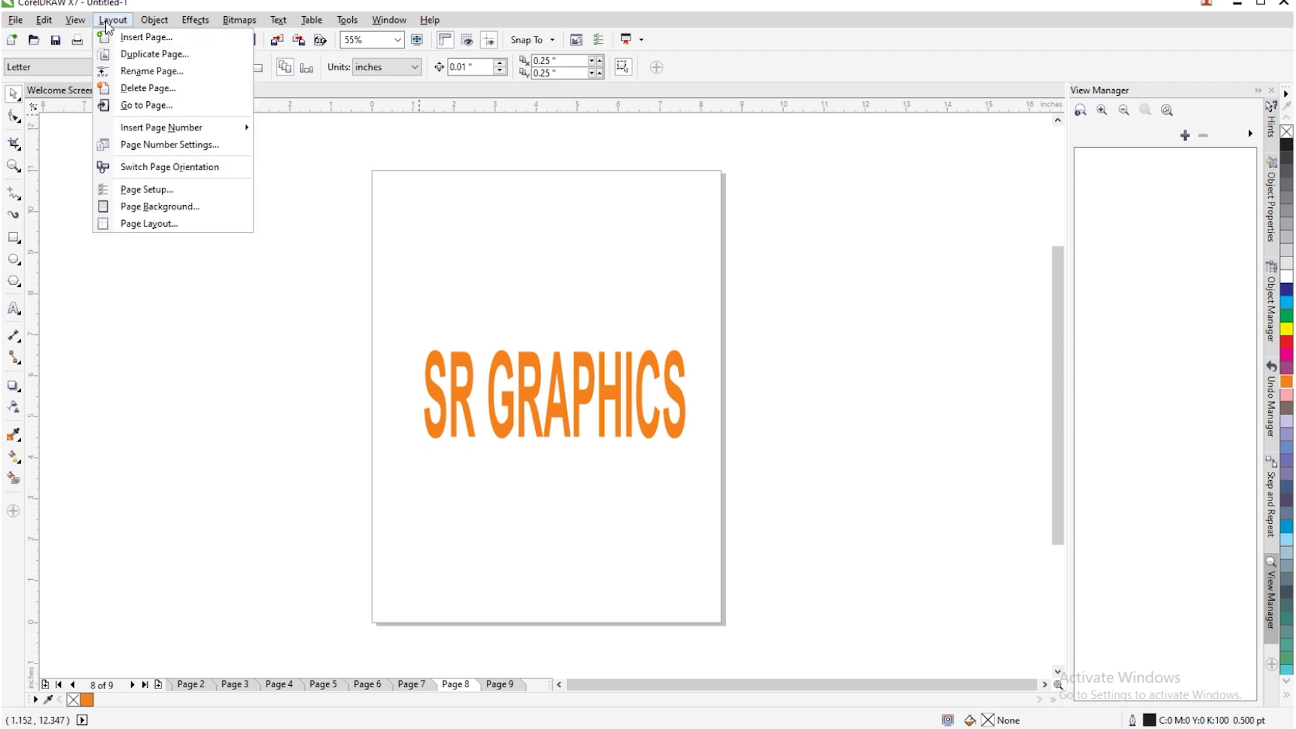
pyautogui.click(128, 53)
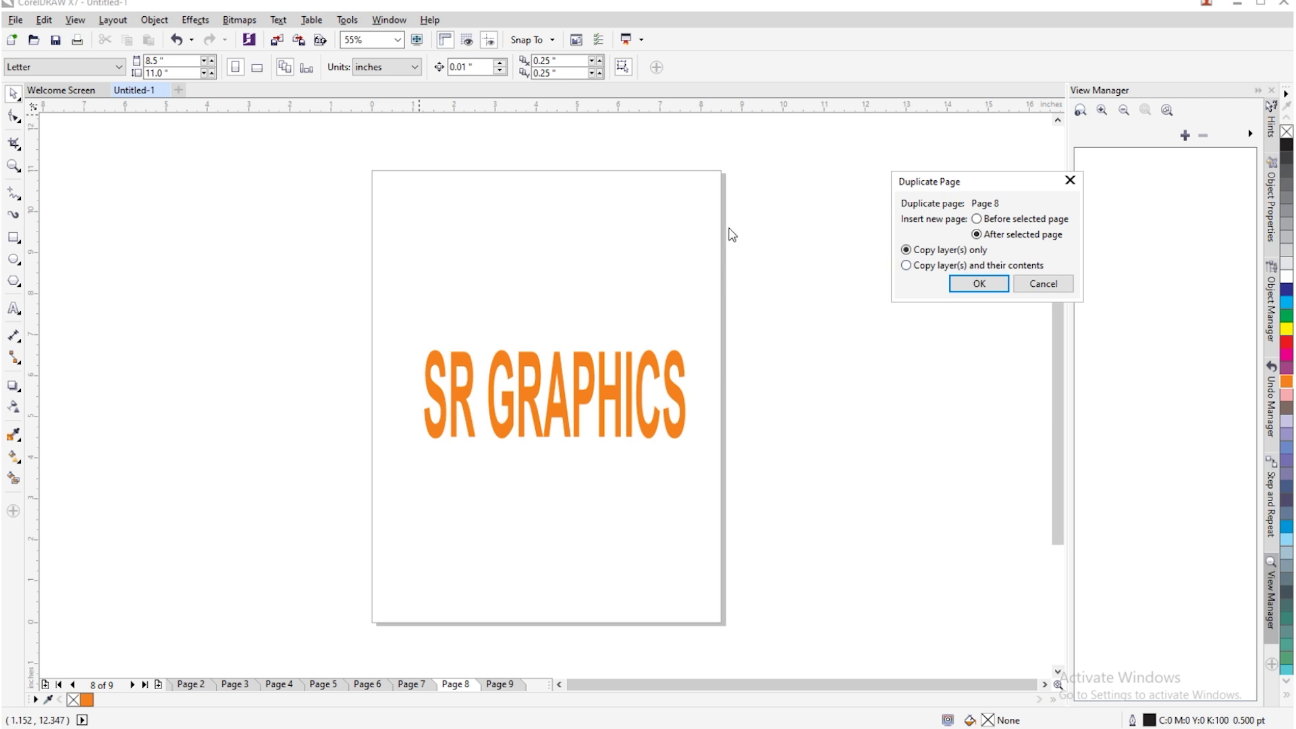
pyautogui.click(931, 268)
pyautogui.click(979, 284)
# Step: Delete the pages that follow the original page 8
pyautogui.click(522, 686)
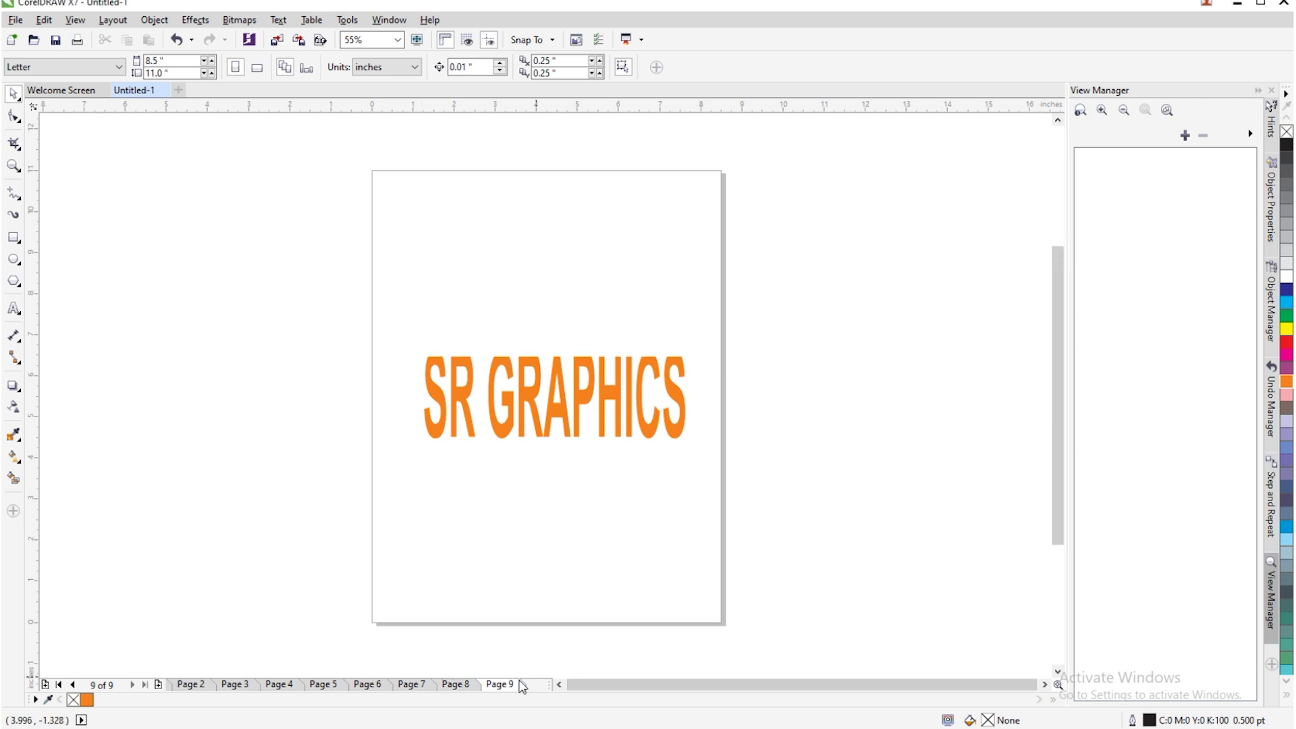
pyautogui.rightClick(505, 681)
pyautogui.click(503, 685)
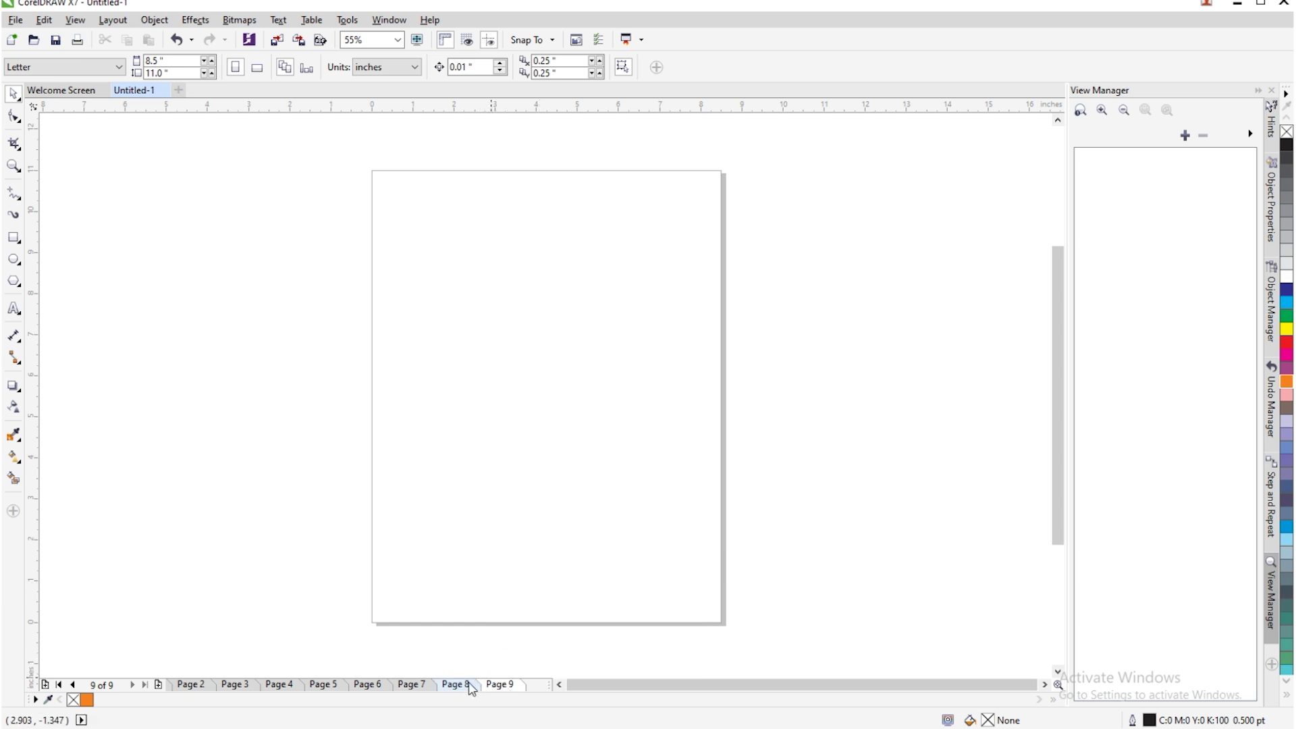
pyautogui.rightClick(501, 684)
pyautogui.click(494, 643)
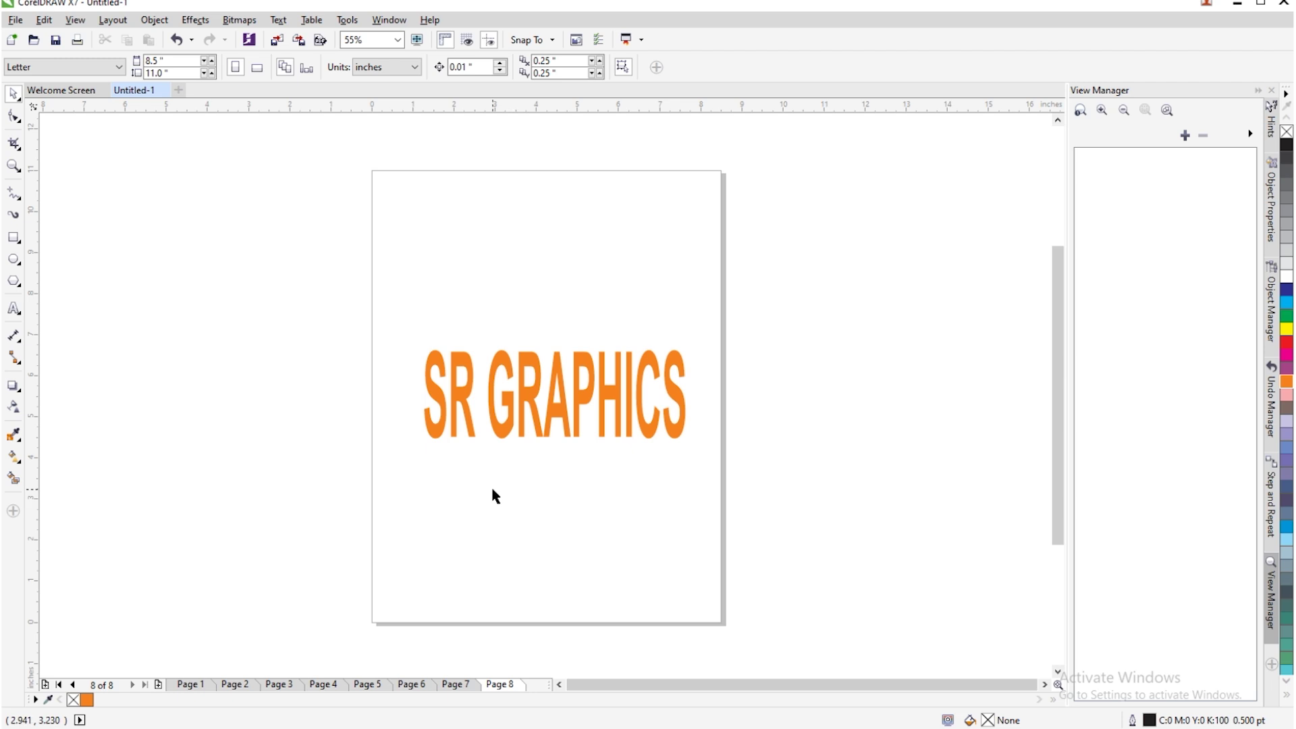
# Step: Duplicate page 8 after itself with its layers and contents, and compare the copy on page 9 with the original
pyautogui.click(112, 20)
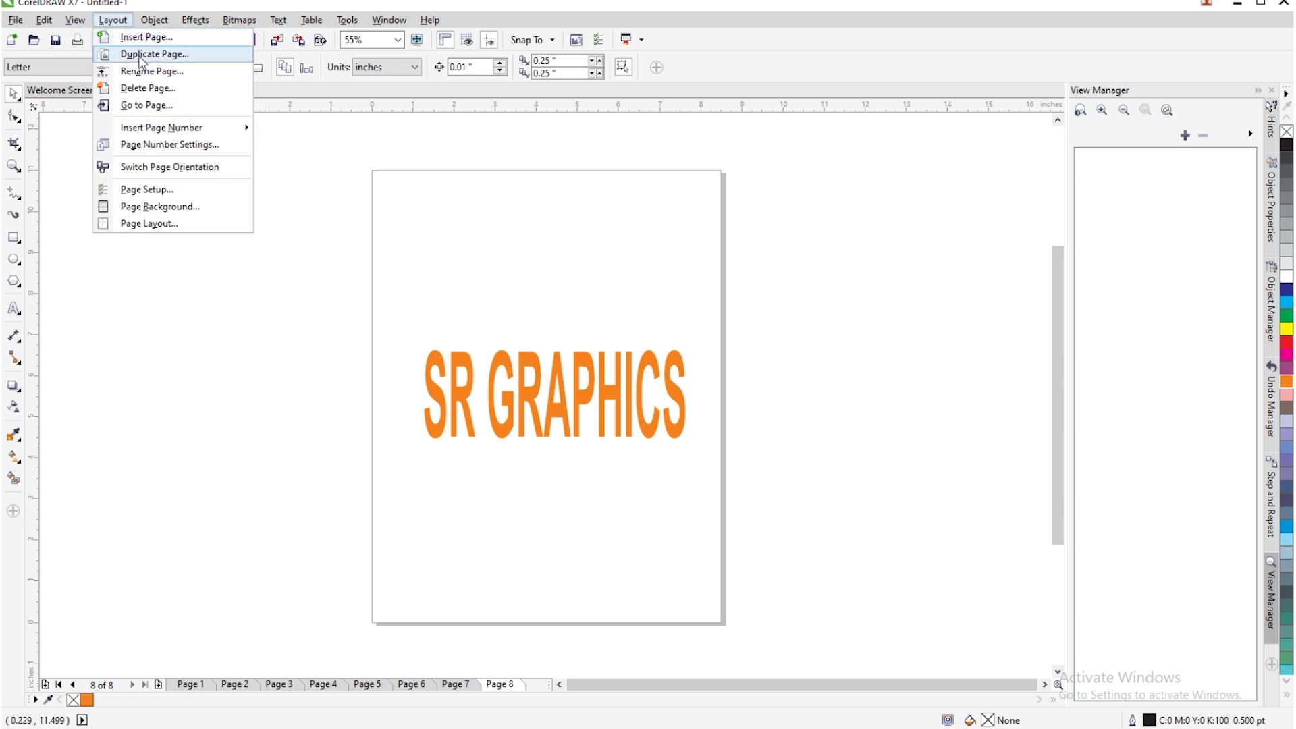
pyautogui.click(142, 61)
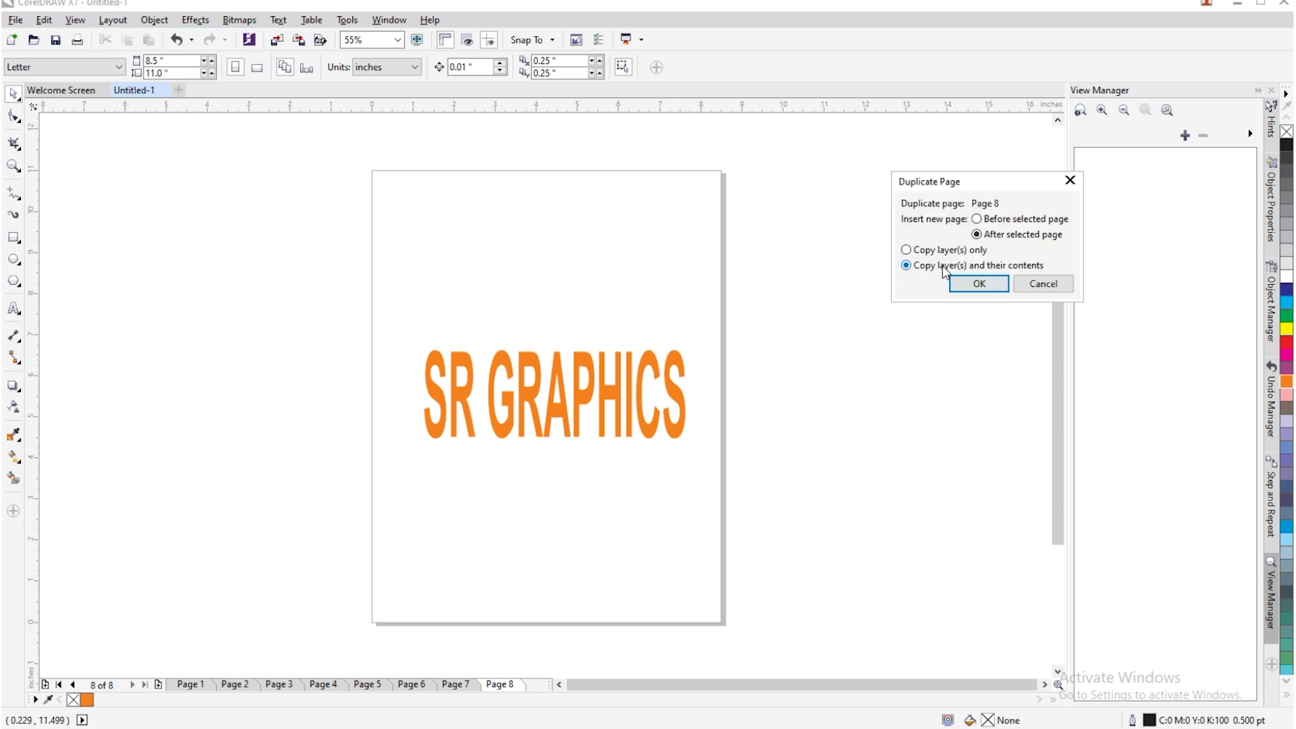
pyautogui.click(979, 284)
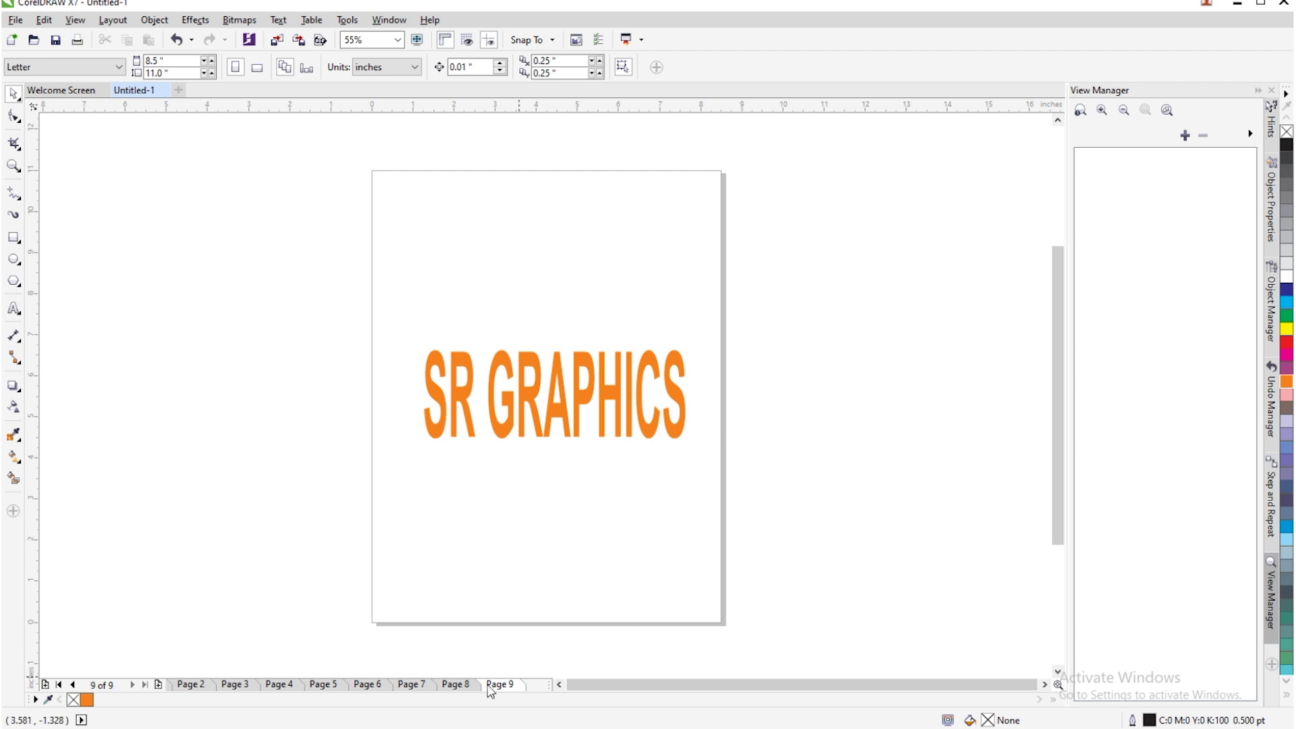
pyautogui.moveTo(389, 473); pyautogui.dragTo(847, 251)
pyautogui.click(819, 320)
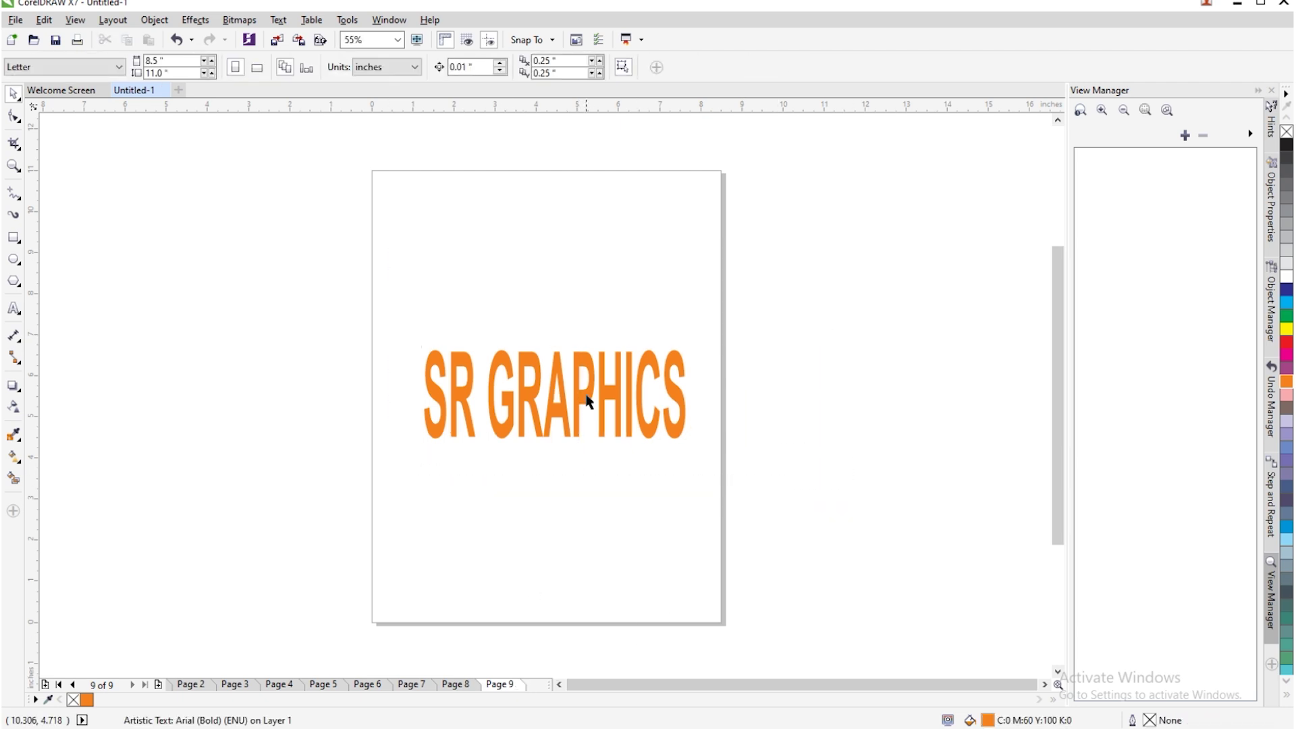
pyautogui.click(456, 684)
pyautogui.click(515, 681)
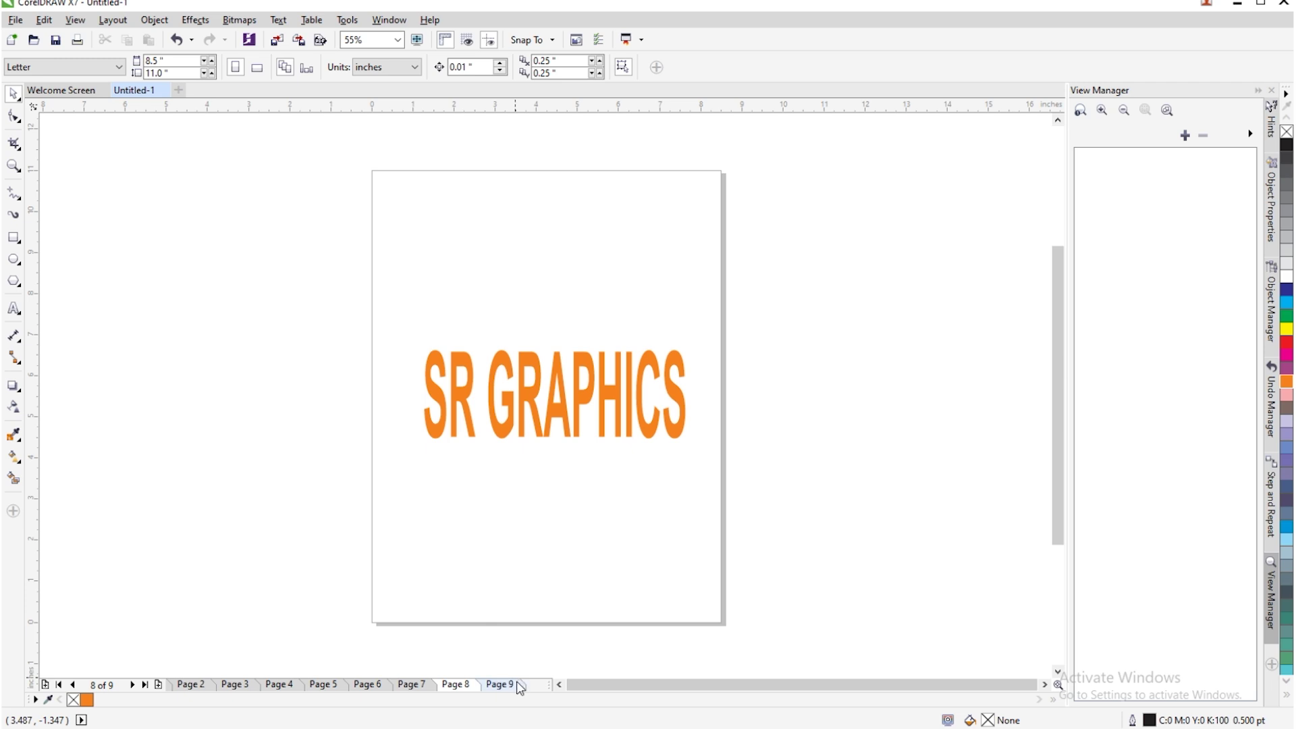
pyautogui.moveTo(409, 297); pyautogui.dragTo(369, 319)
pyautogui.click(371, 320)
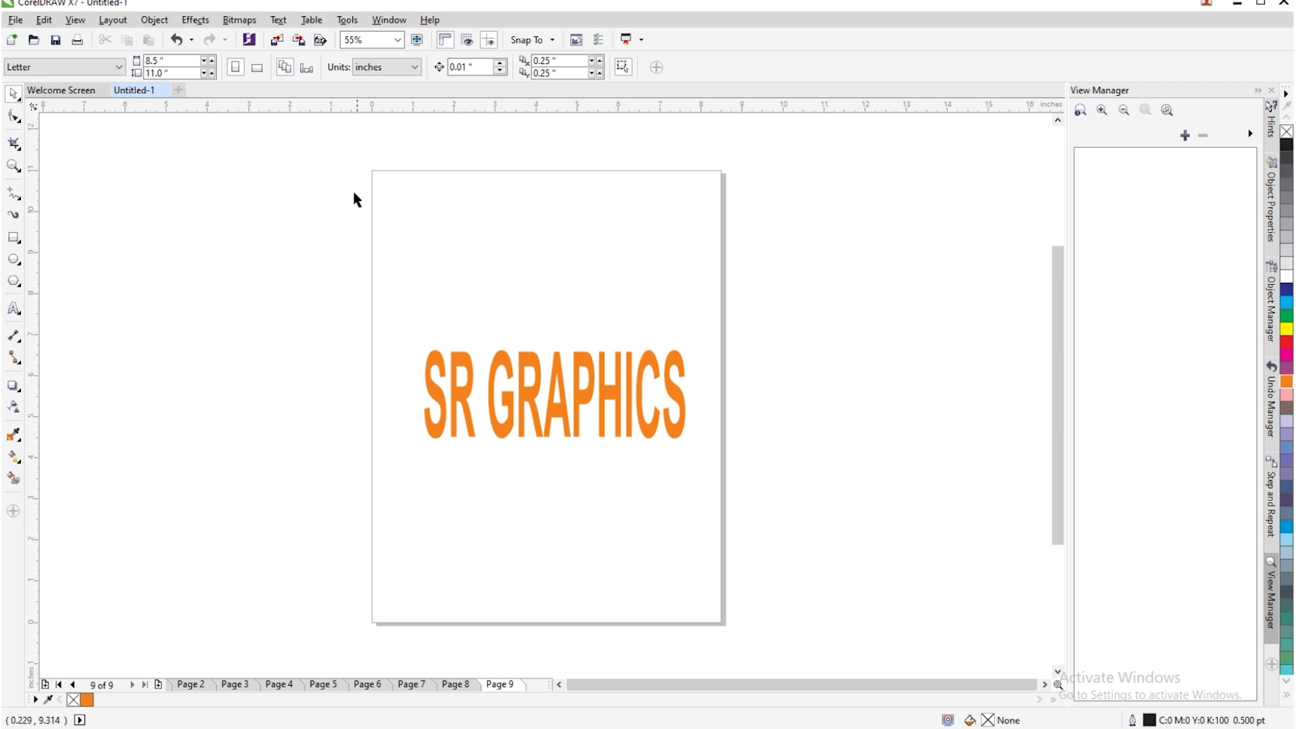
# Step: Rename page 9 with a person's first name
pyautogui.click(126, 24)
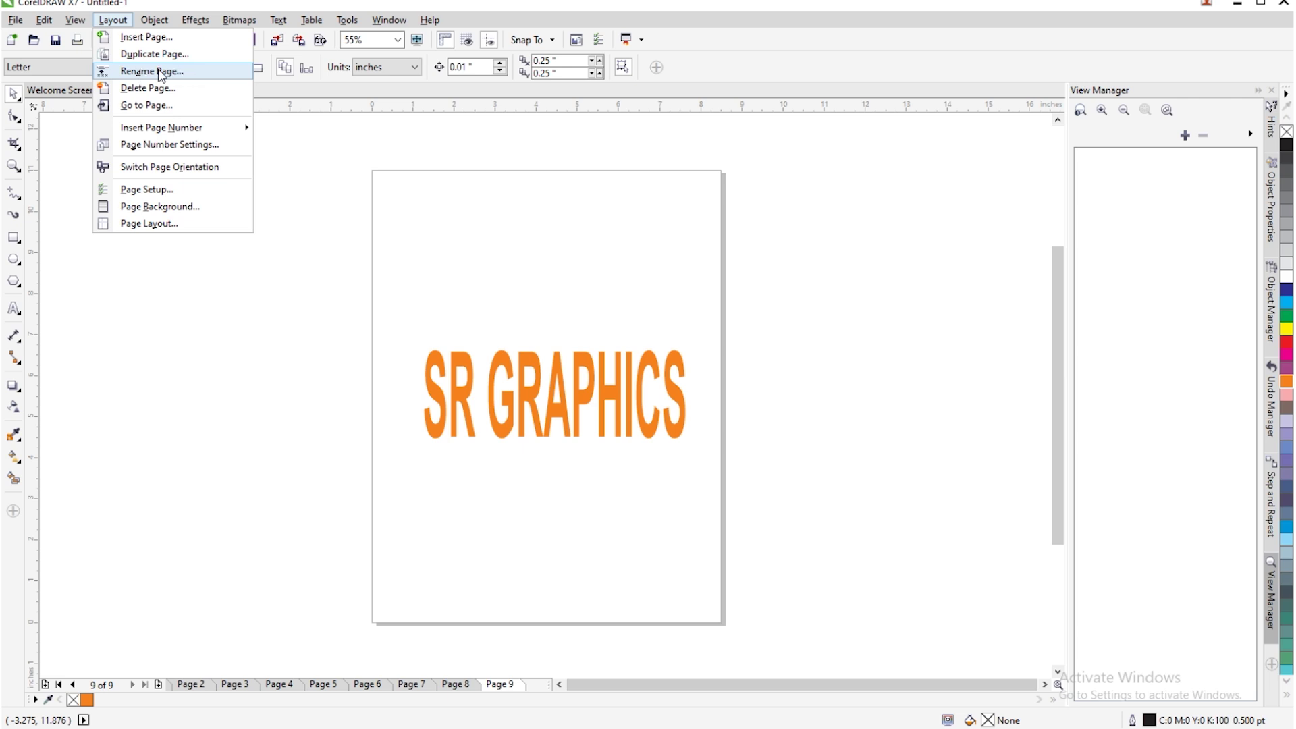
pyautogui.click(160, 75)
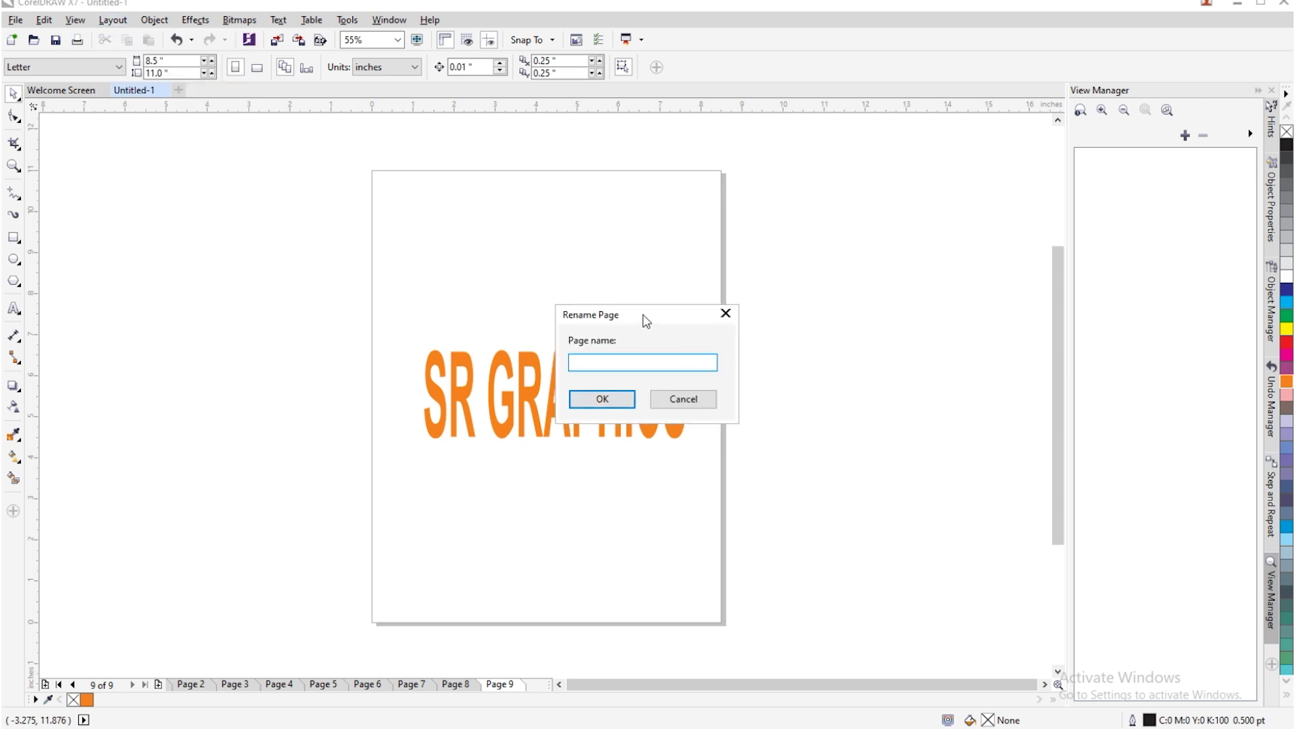
pyautogui.moveTo(645, 320); pyautogui.dragTo(787, 290)
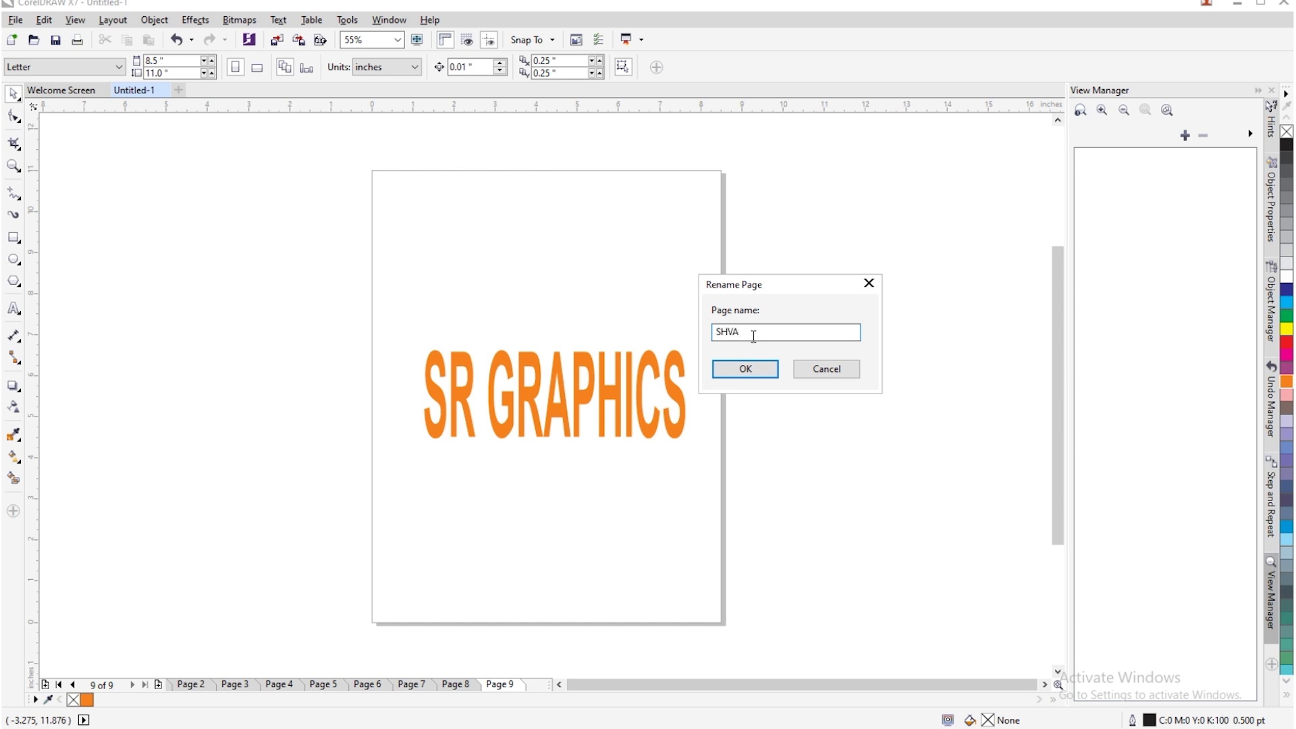
pyautogui.click(758, 367)
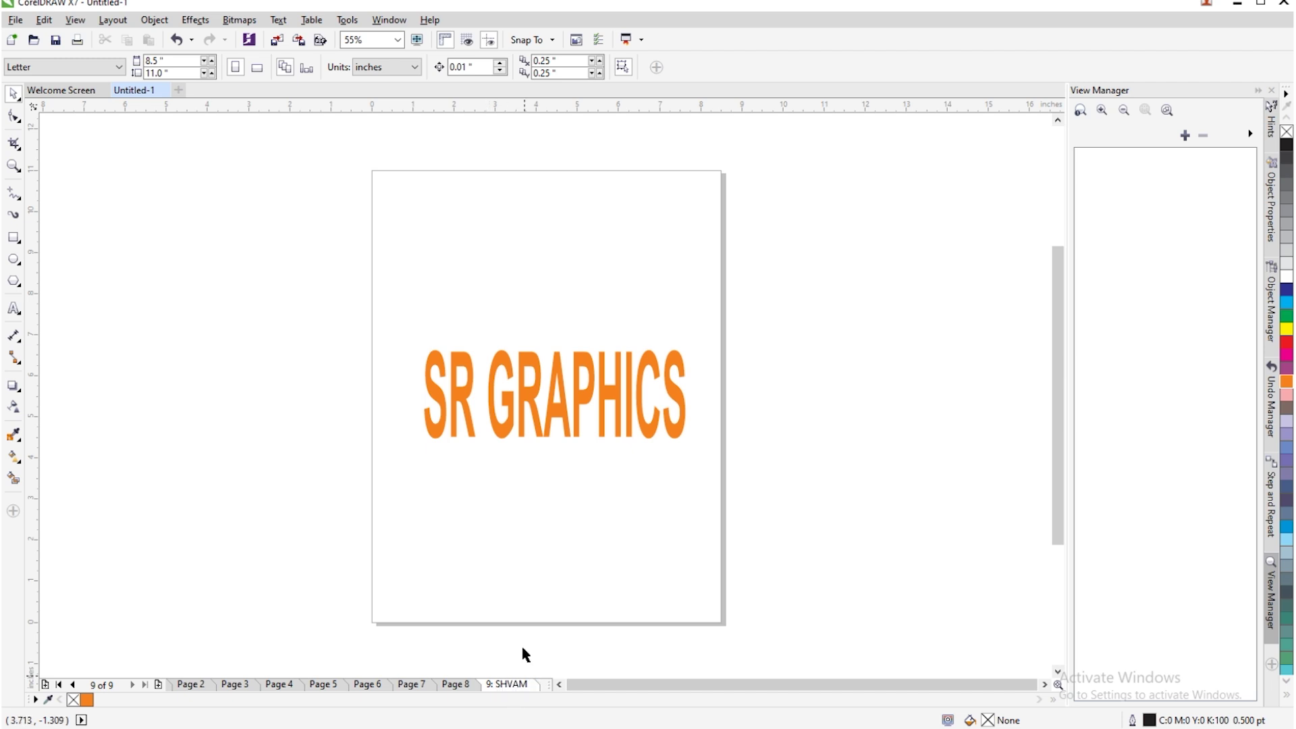
# Step: Delete the renamed page 9
pyautogui.click(113, 23)
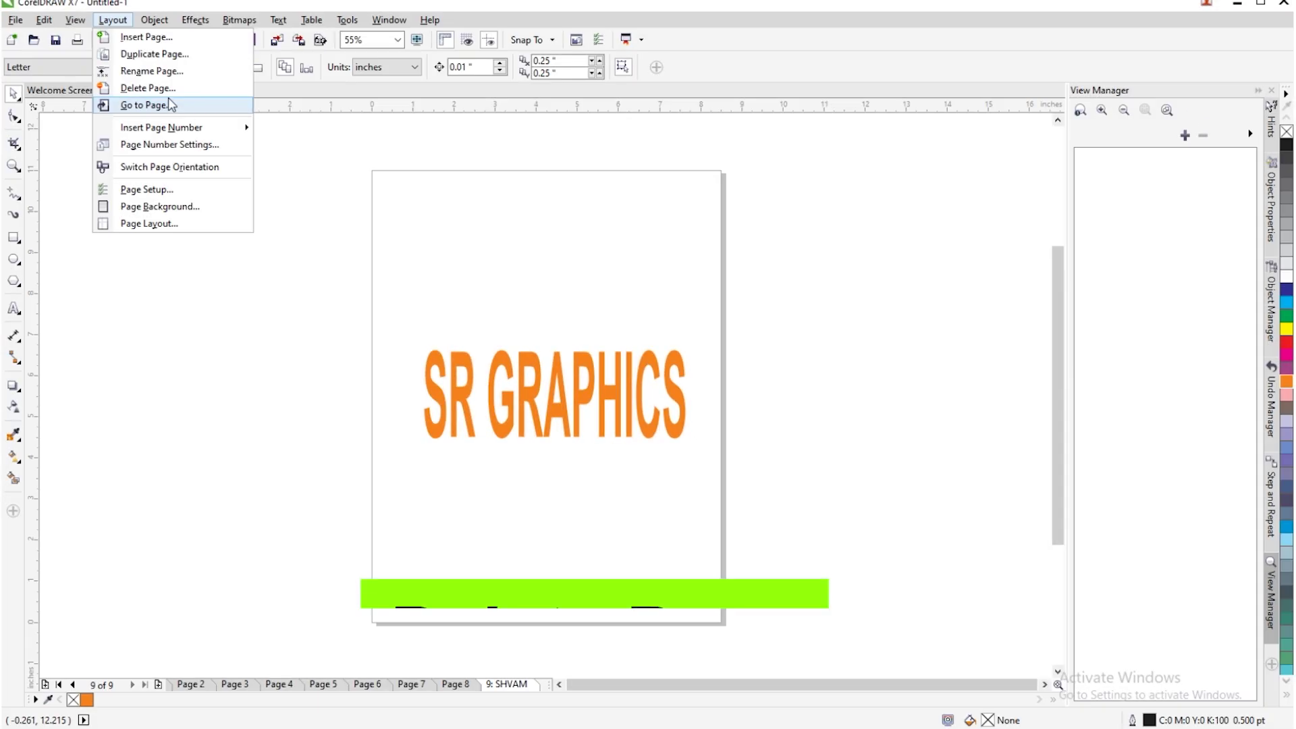
pyautogui.click(263, 422)
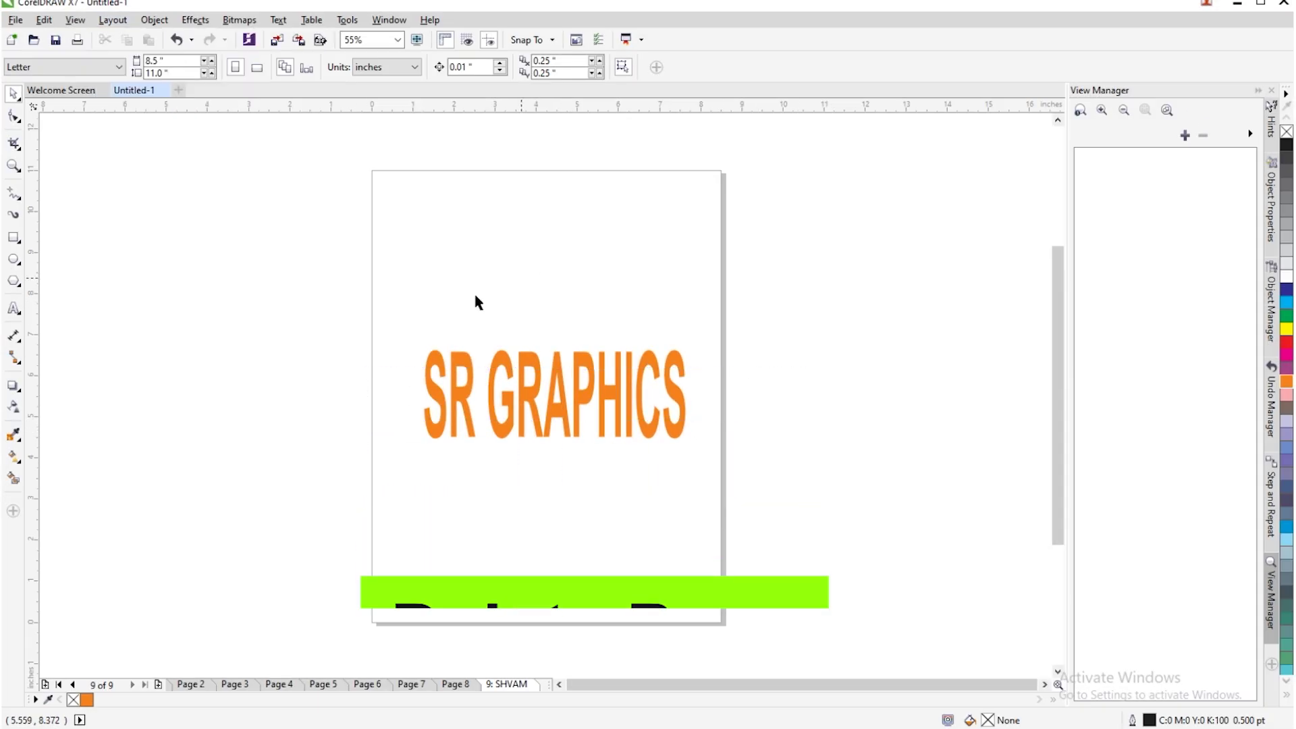
pyautogui.click(112, 20)
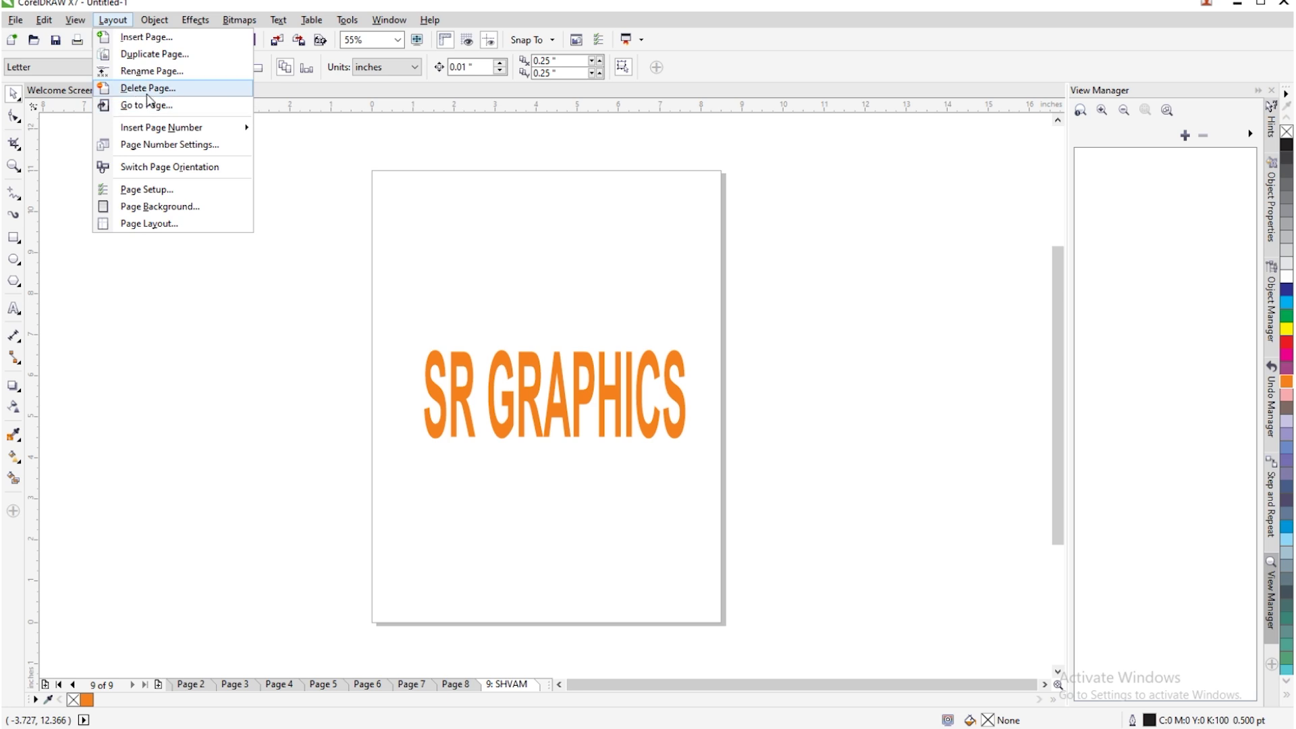
pyautogui.click(169, 88)
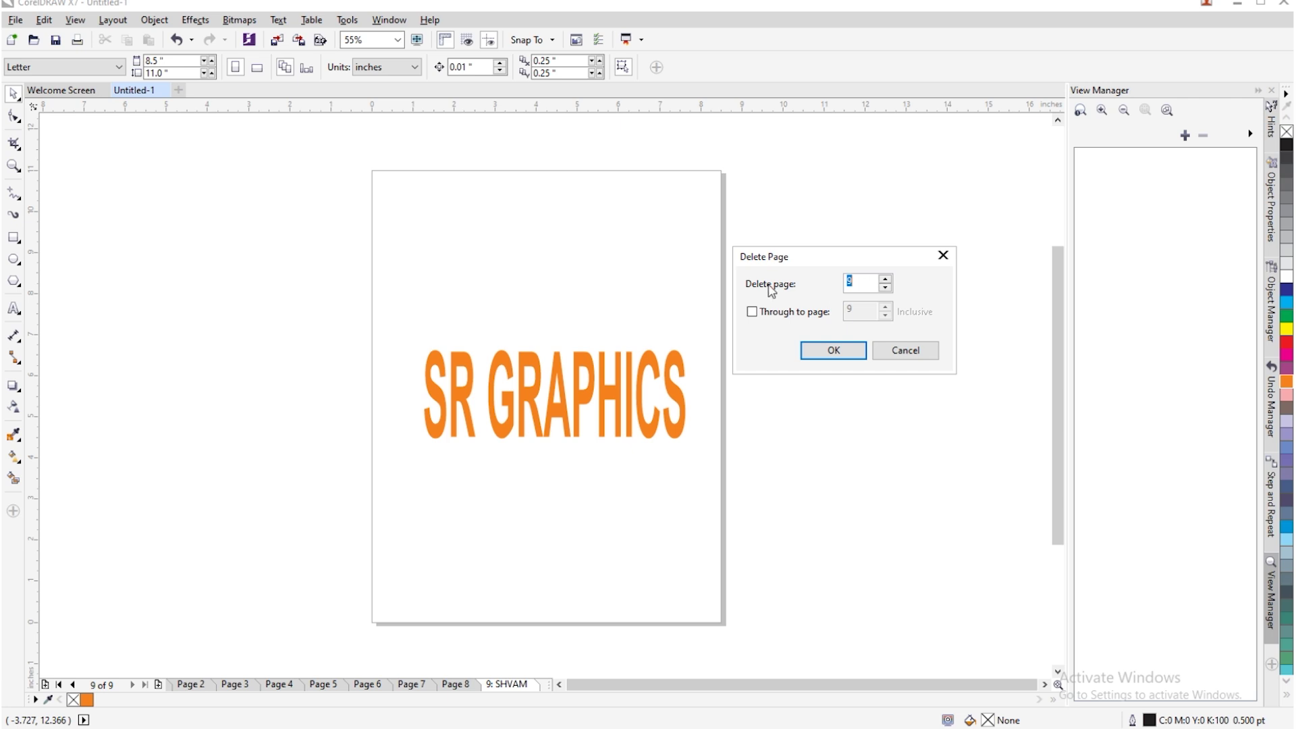
pyautogui.click(834, 352)
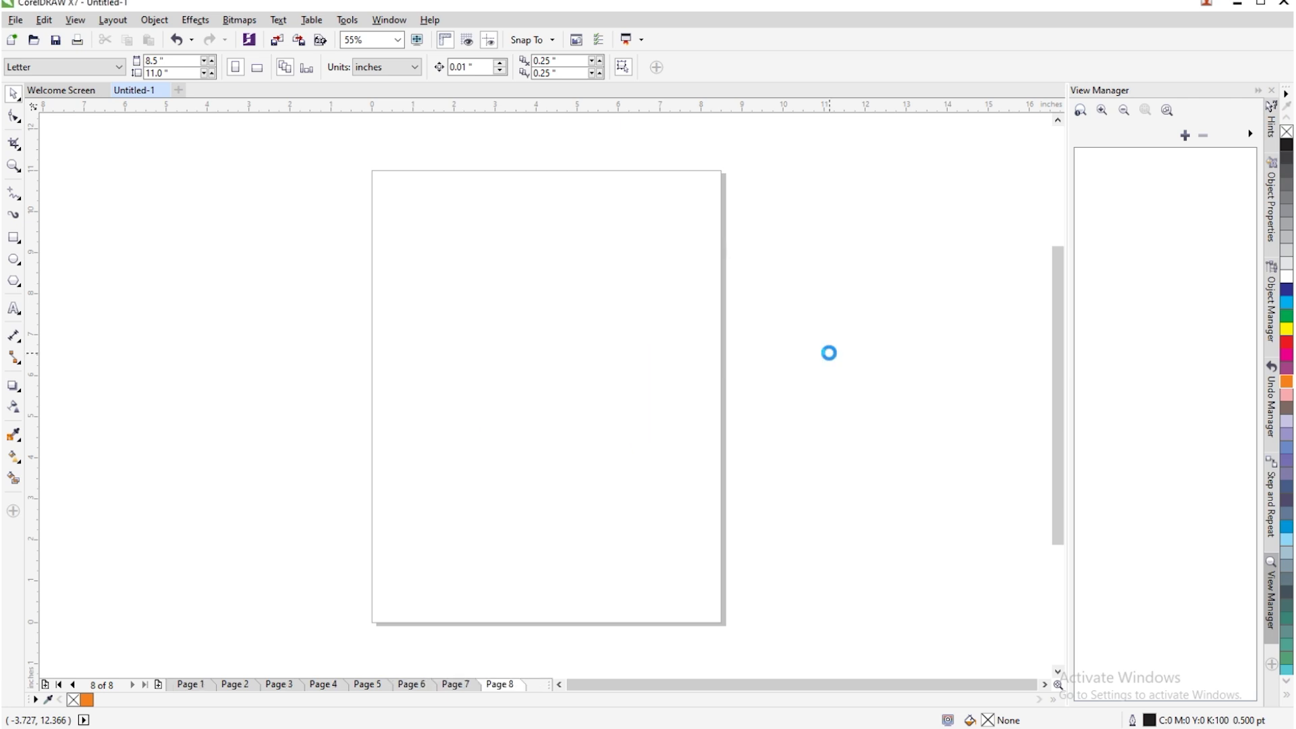
# Step: Delete the range of pages from page 5 through page 8
pyautogui.click(113, 19)
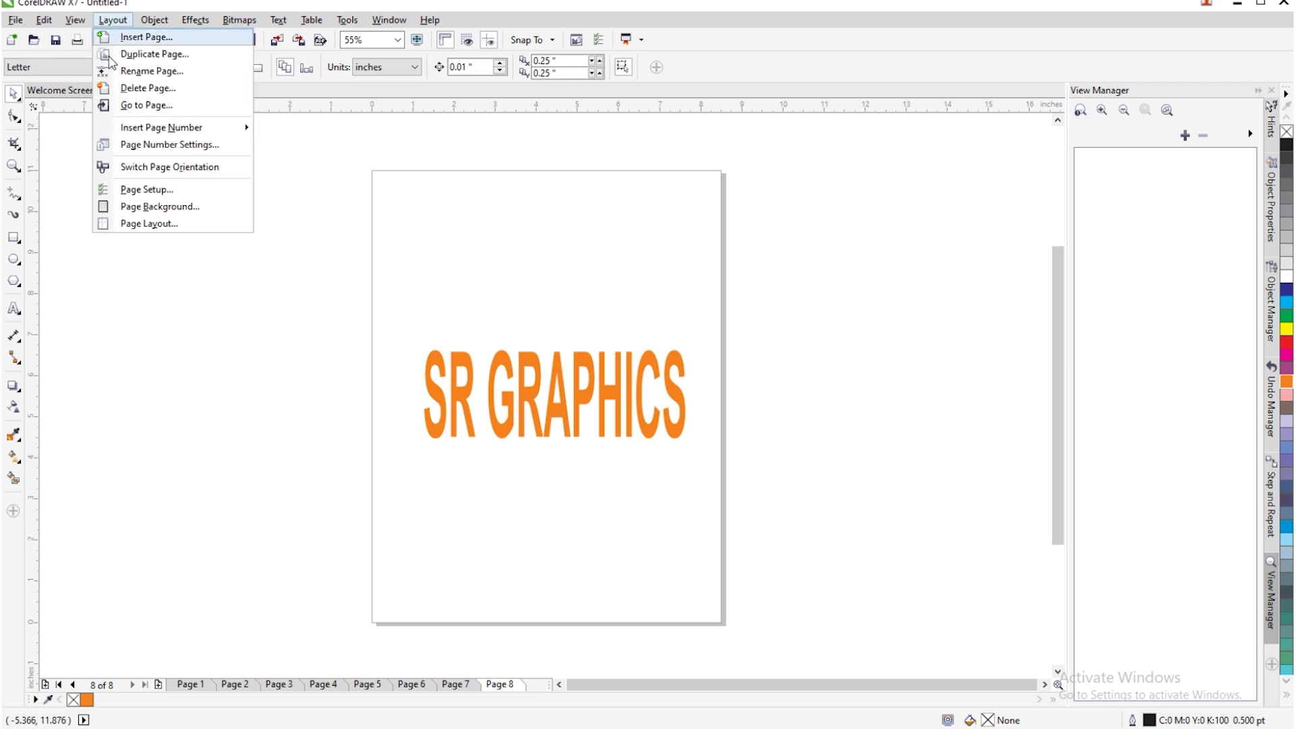
pyautogui.click(118, 87)
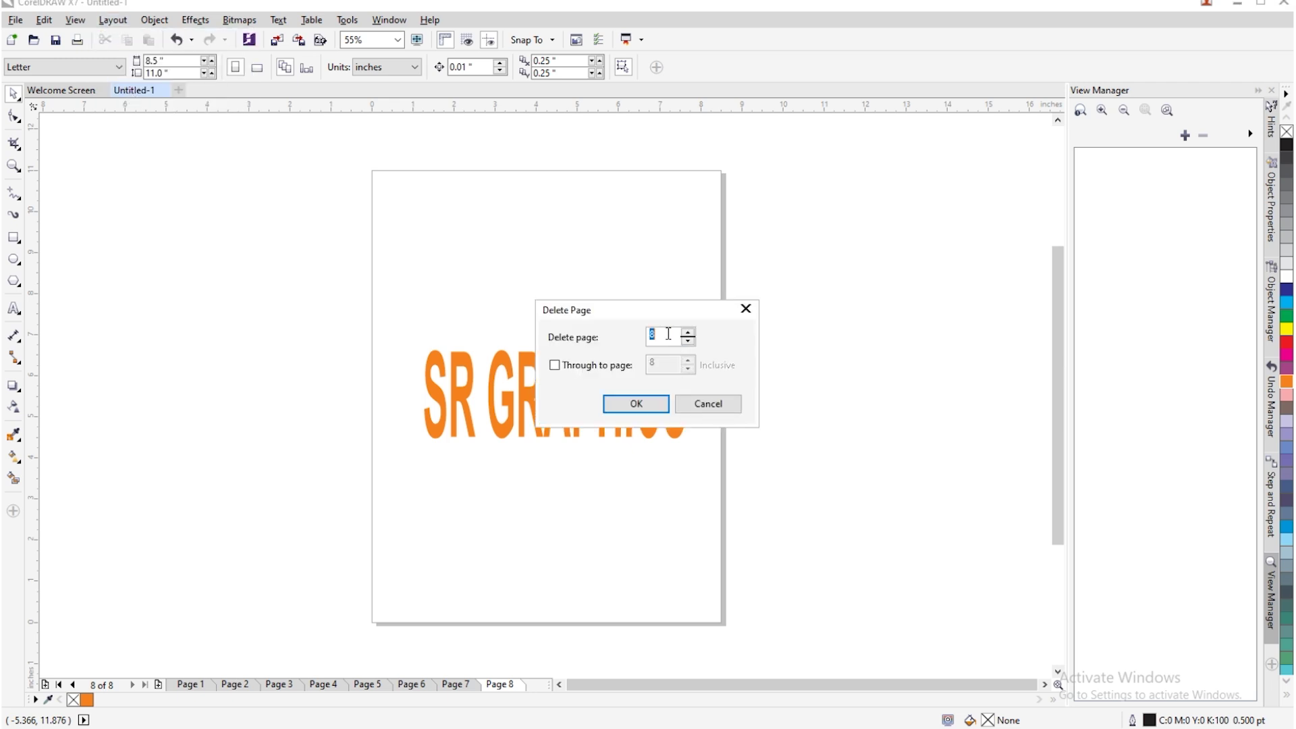
pyautogui.moveTo(655, 310); pyautogui.dragTo(909, 203)
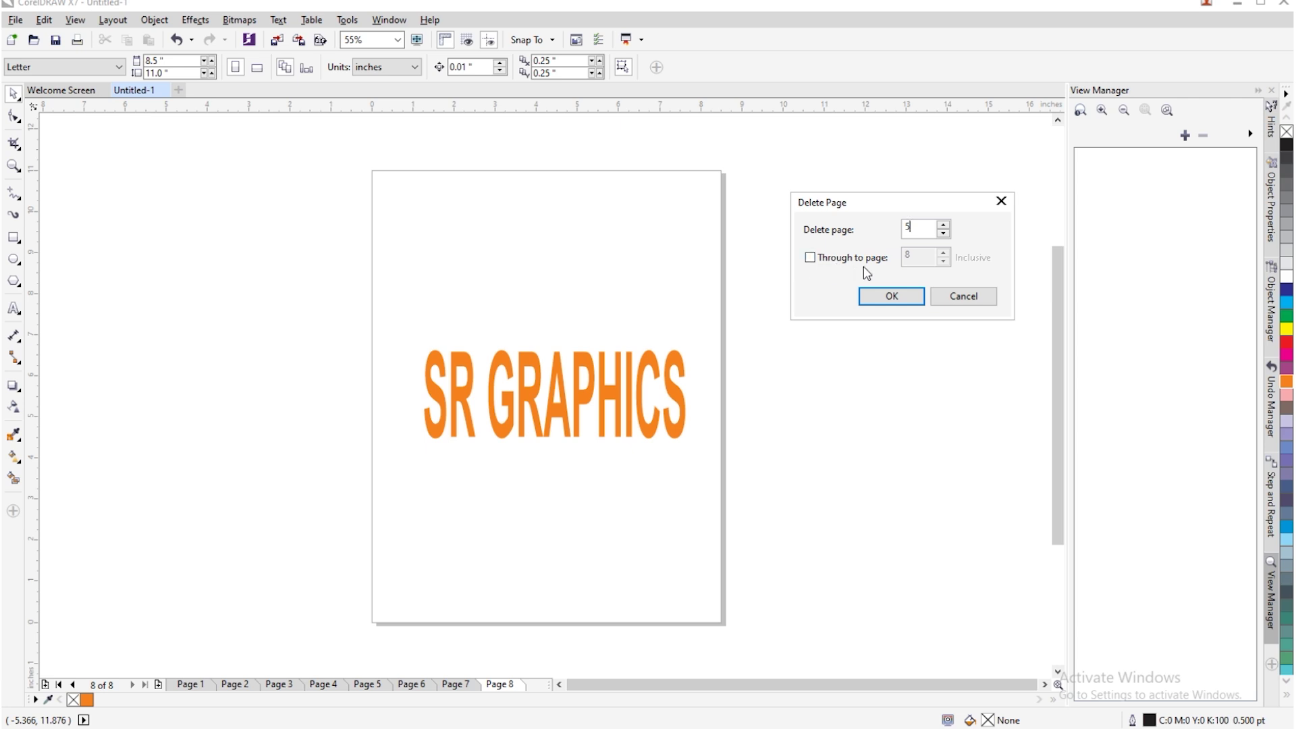
pyautogui.click(820, 261)
pyautogui.moveTo(915, 228); pyautogui.dragTo(901, 229)
pyautogui.click(893, 298)
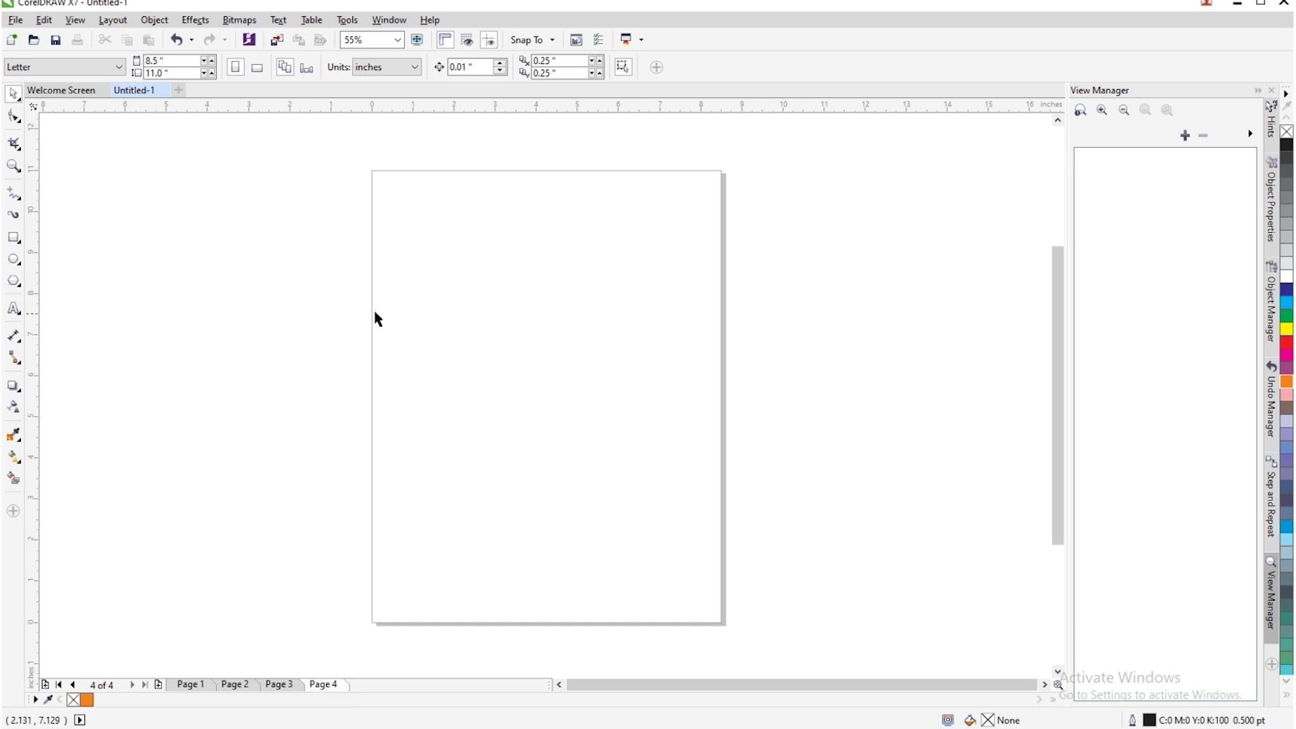
# Step: Switch to page 1 and jump from there to page 4 with the Go To Page command
pyautogui.click(105, 26)
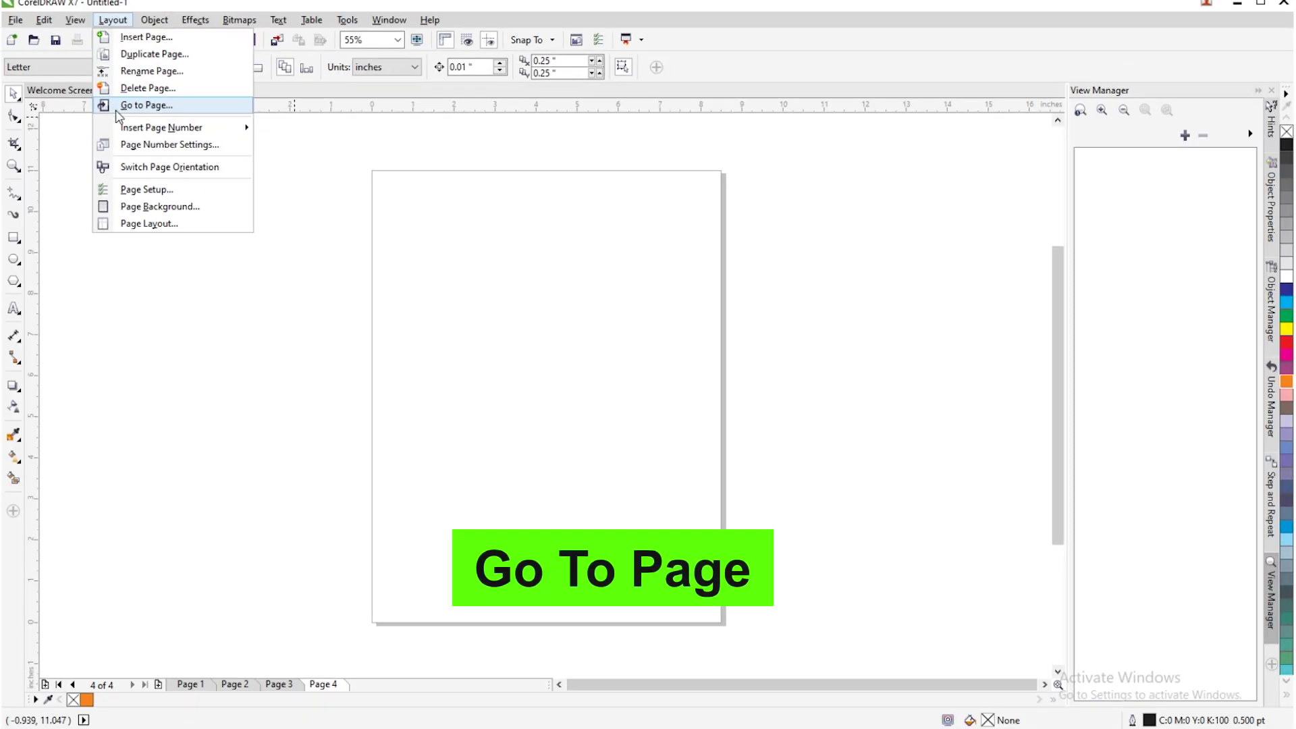
pyautogui.click(328, 509)
pyautogui.click(196, 684)
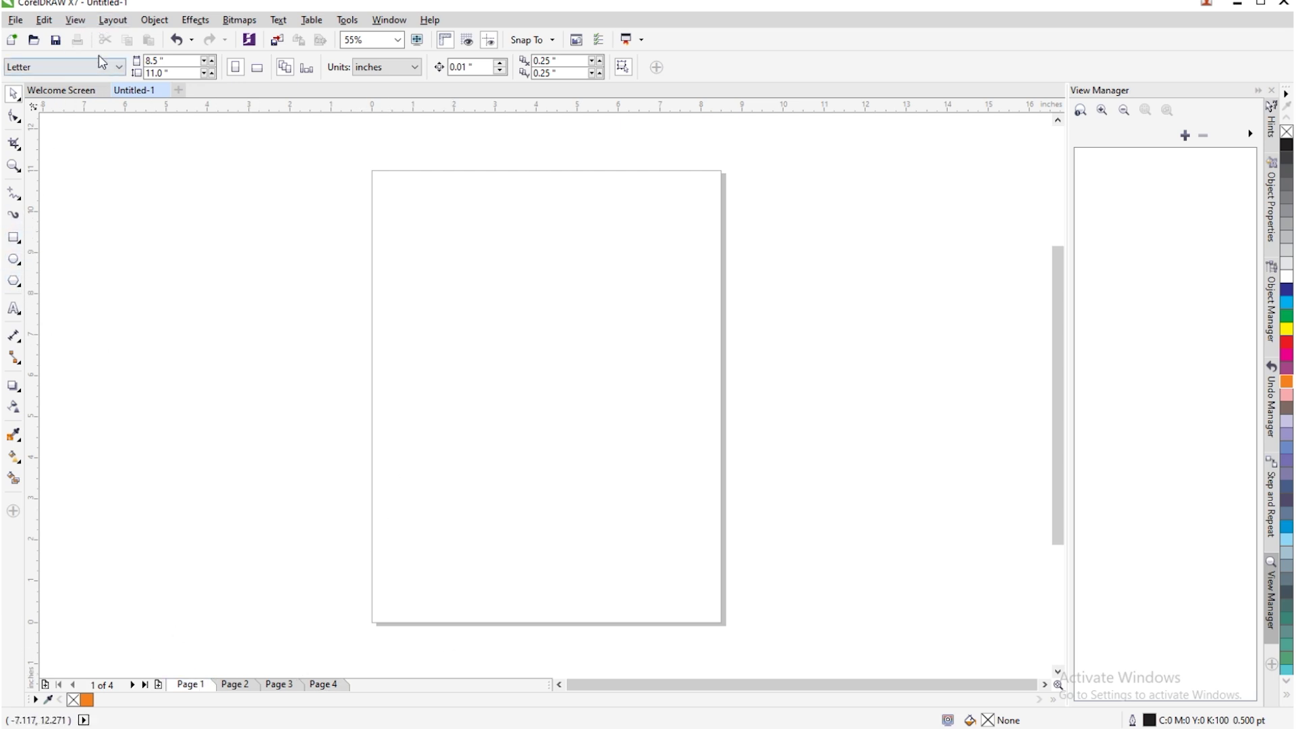
pyautogui.click(109, 20)
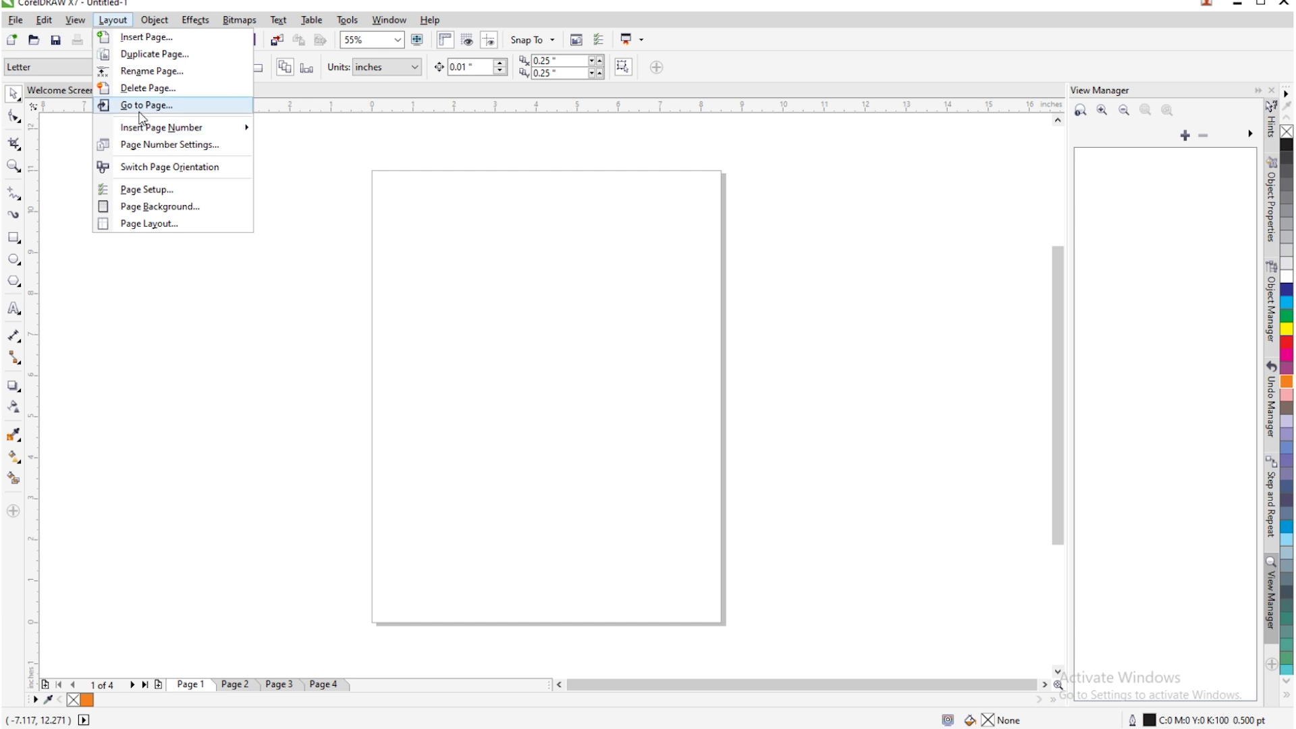
pyautogui.click(141, 111)
pyautogui.moveTo(678, 324); pyautogui.dragTo(788, 230)
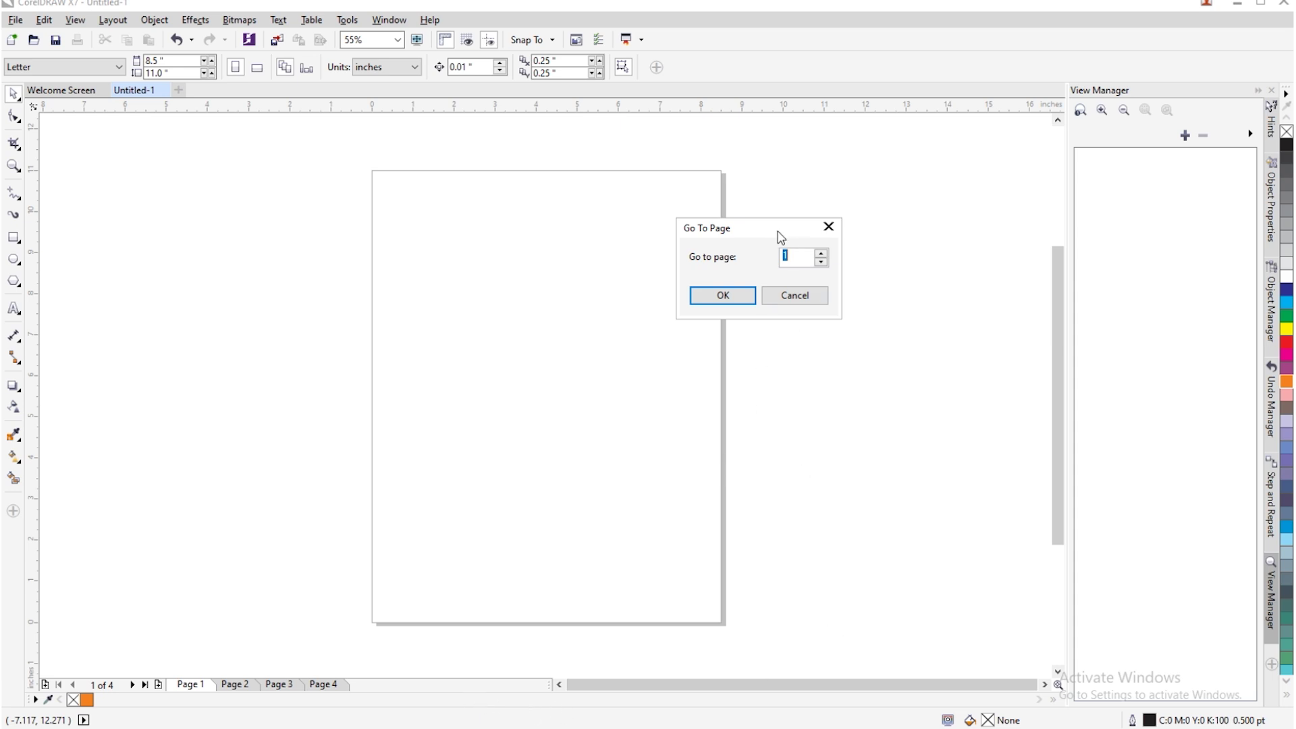
pyautogui.moveTo(778, 235); pyautogui.dragTo(819, 210)
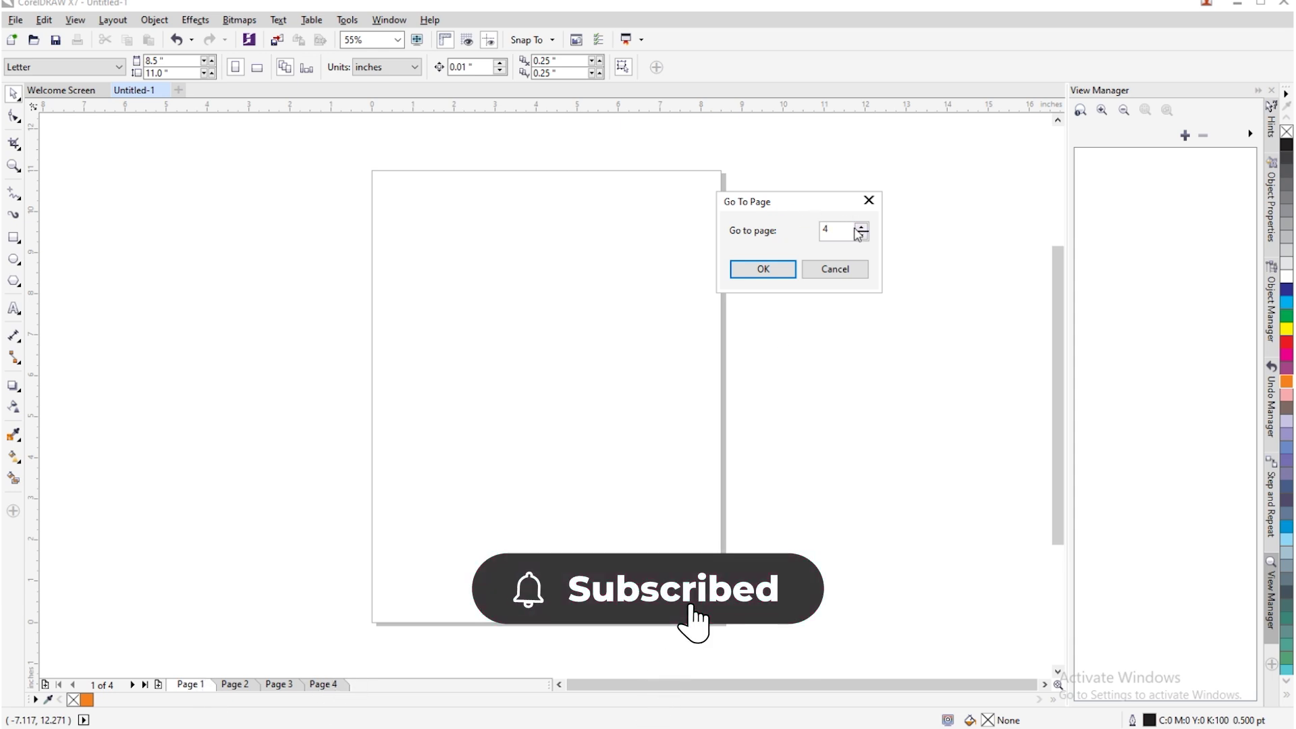
pyautogui.click(764, 269)
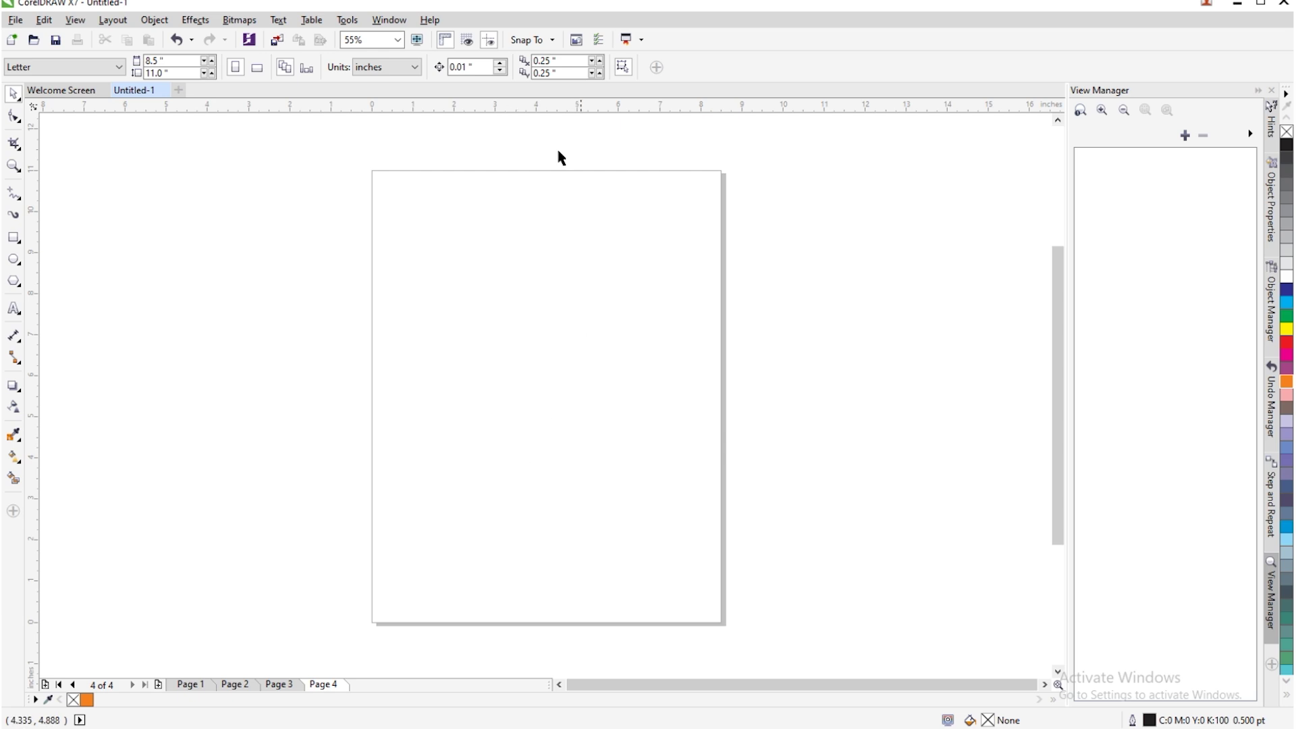
pyautogui.click(154, 22)
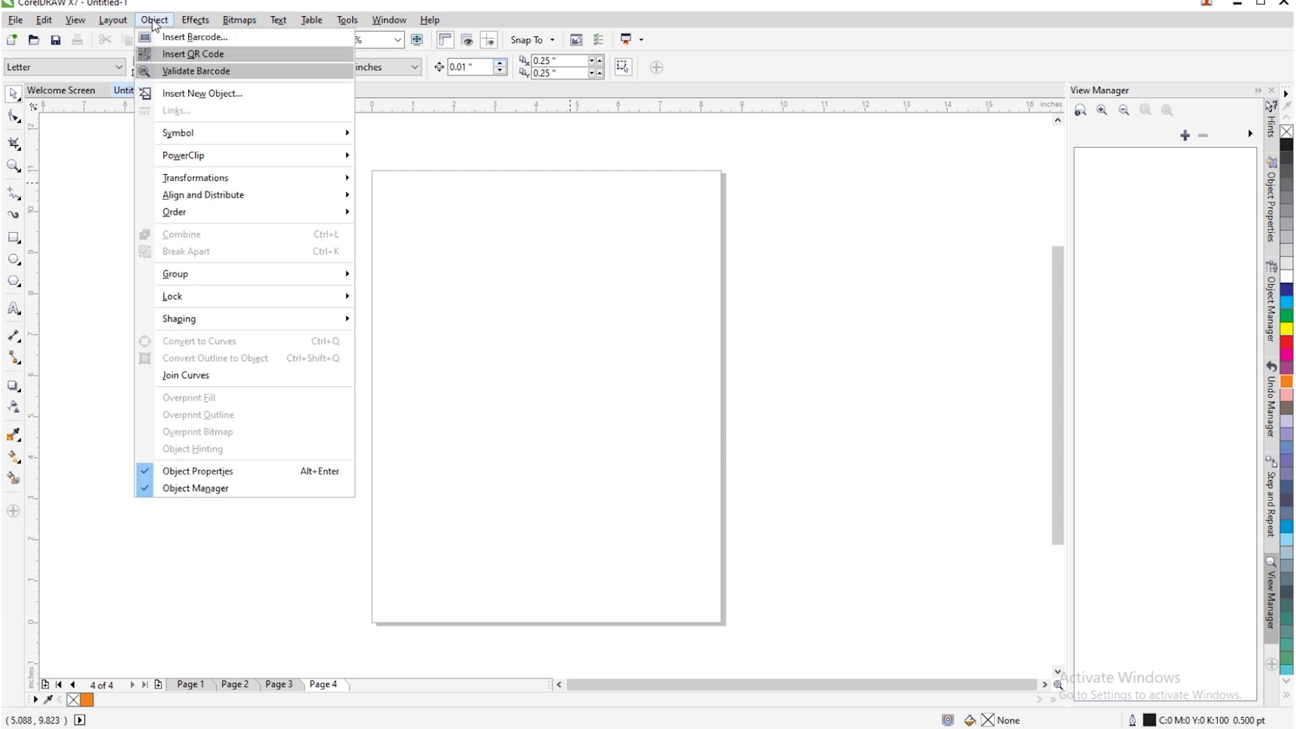
pyautogui.moveTo(132, 19)
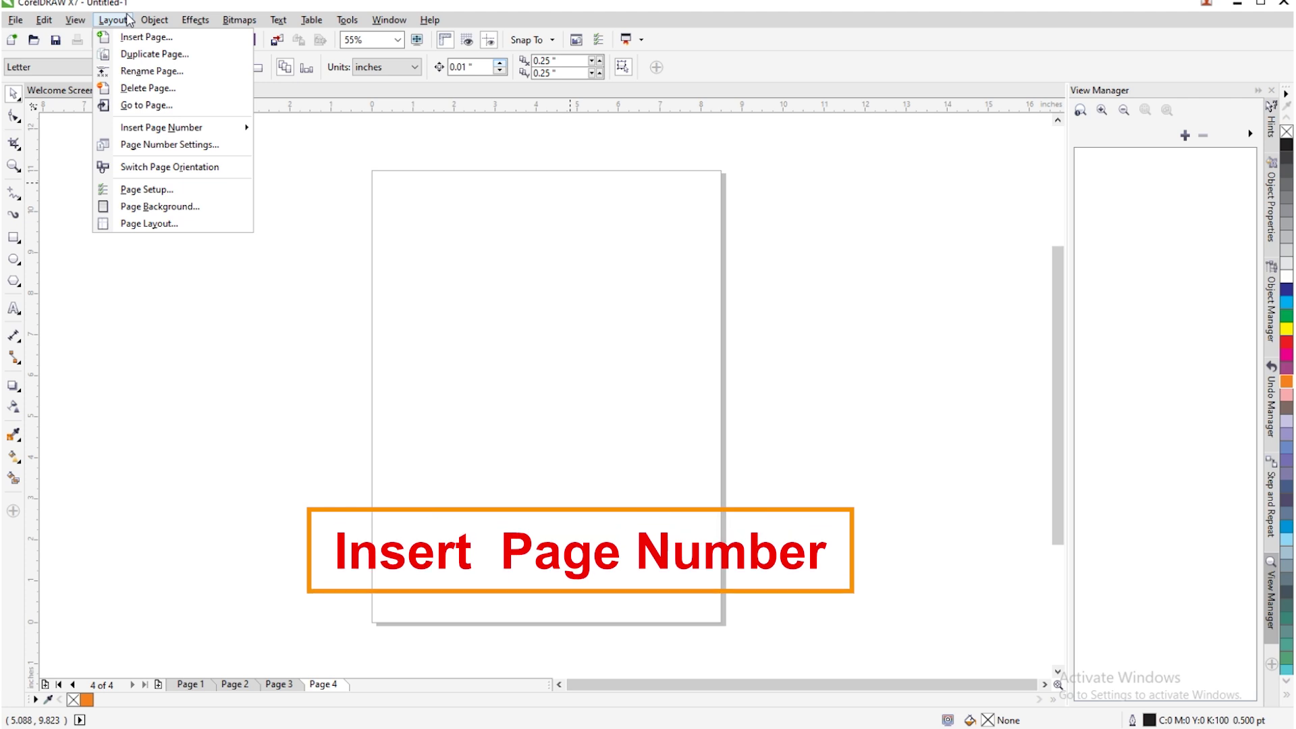
pyautogui.moveTo(147, 129)
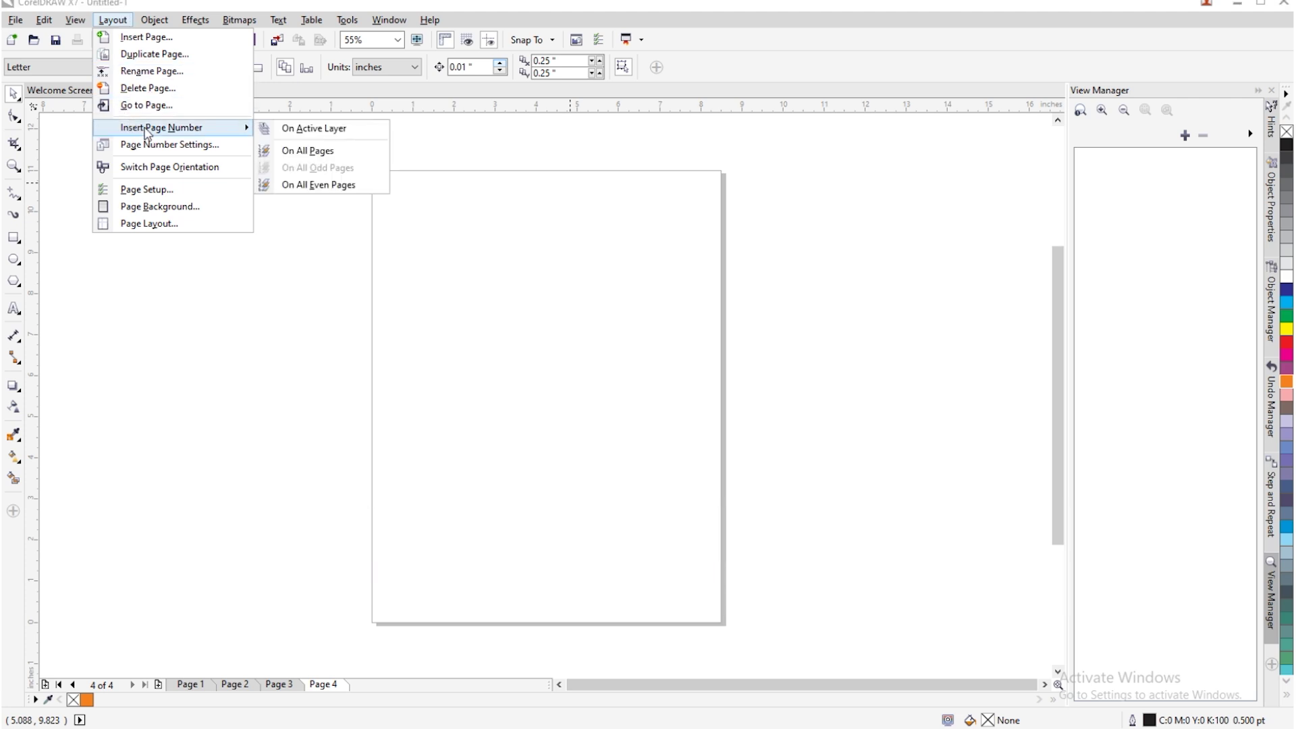
pyautogui.click(298, 428)
pyautogui.scroll(-3, 436, 316)
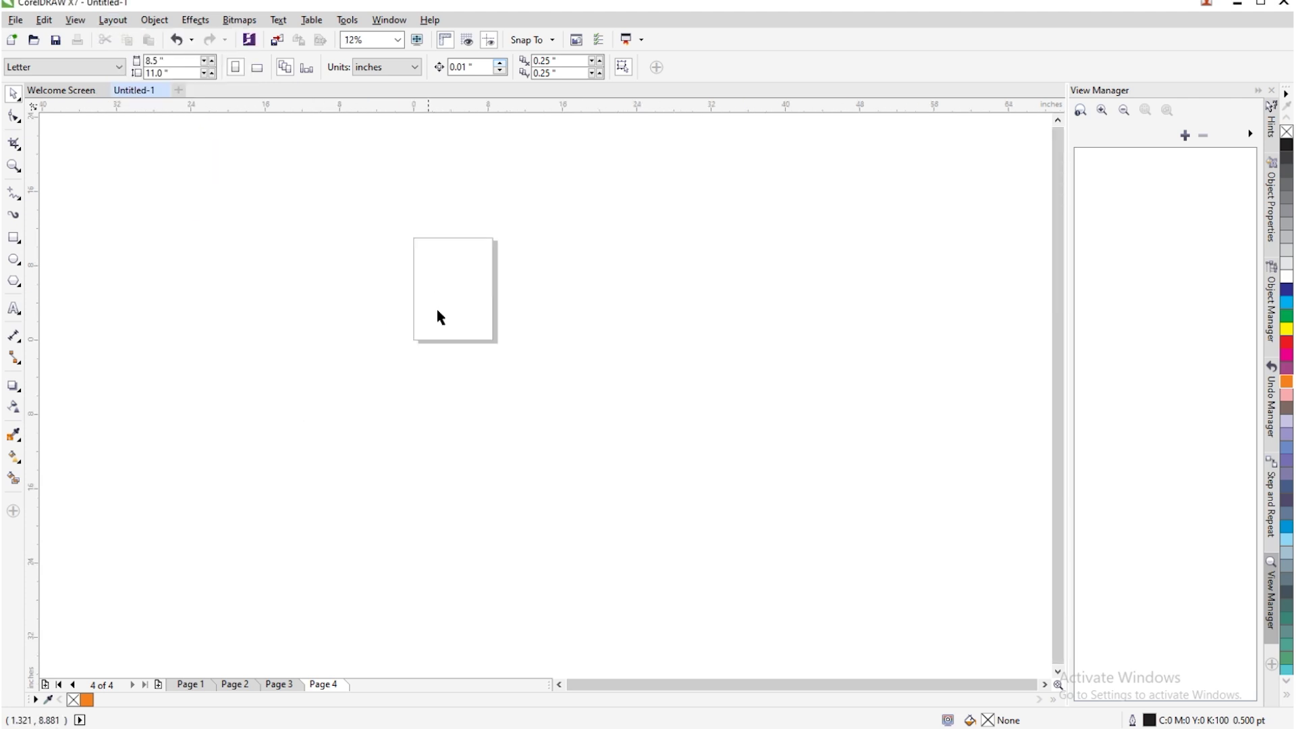
pyautogui.scroll(4, 442, 317)
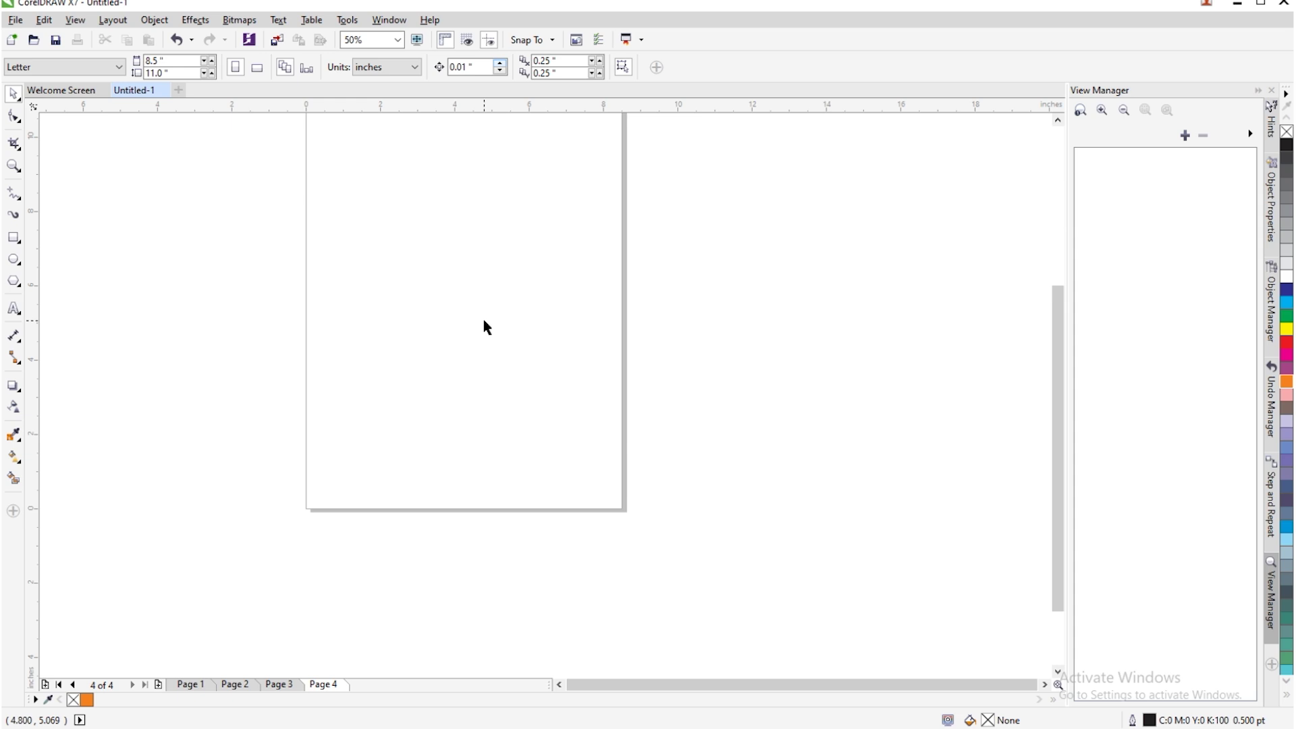
pyautogui.scroll(1, 474, 301)
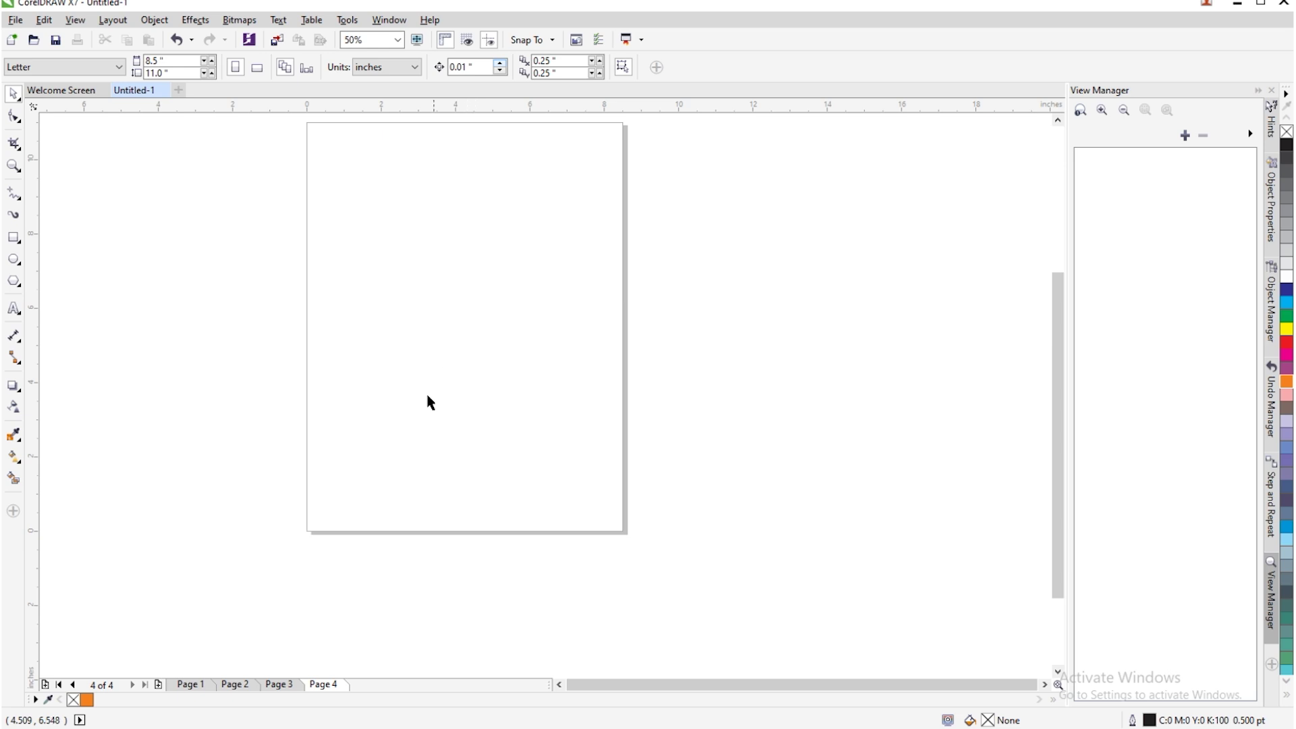
# Step: Switch to page 1 and insert a page number on the active layer
pyautogui.click(195, 684)
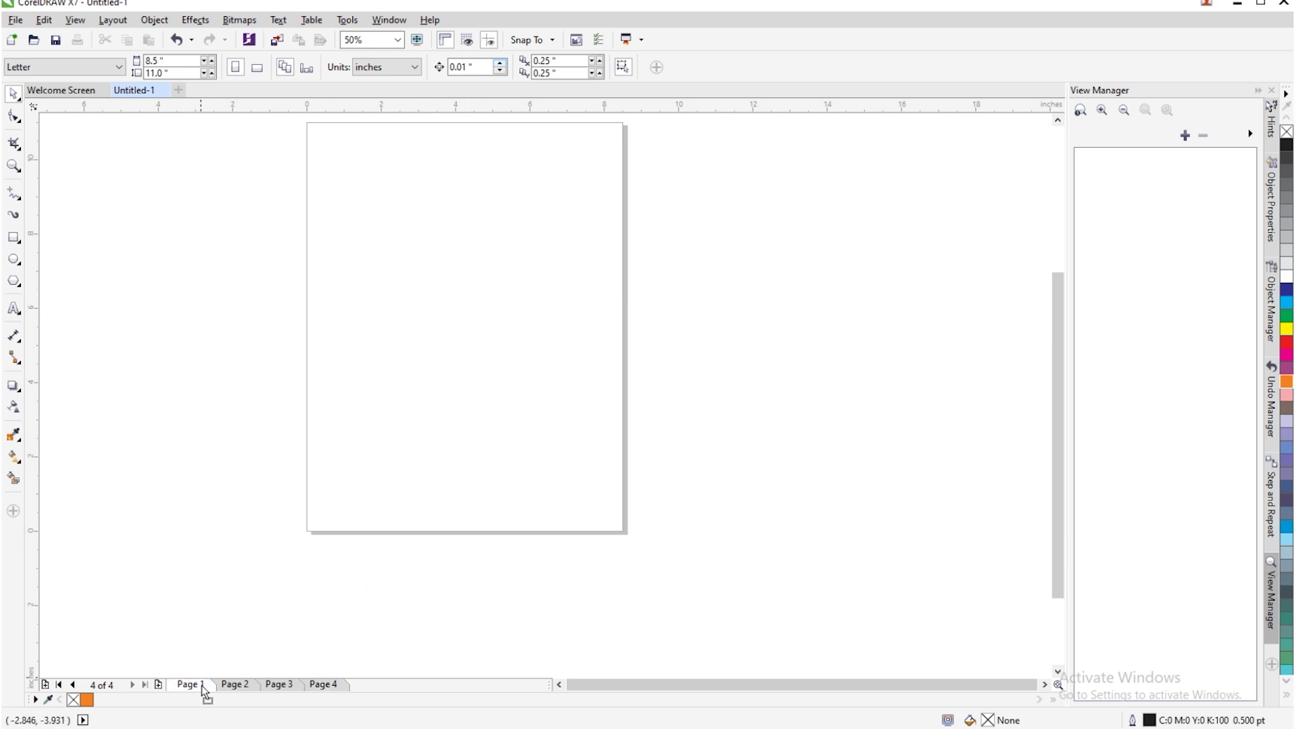
pyautogui.click(110, 21)
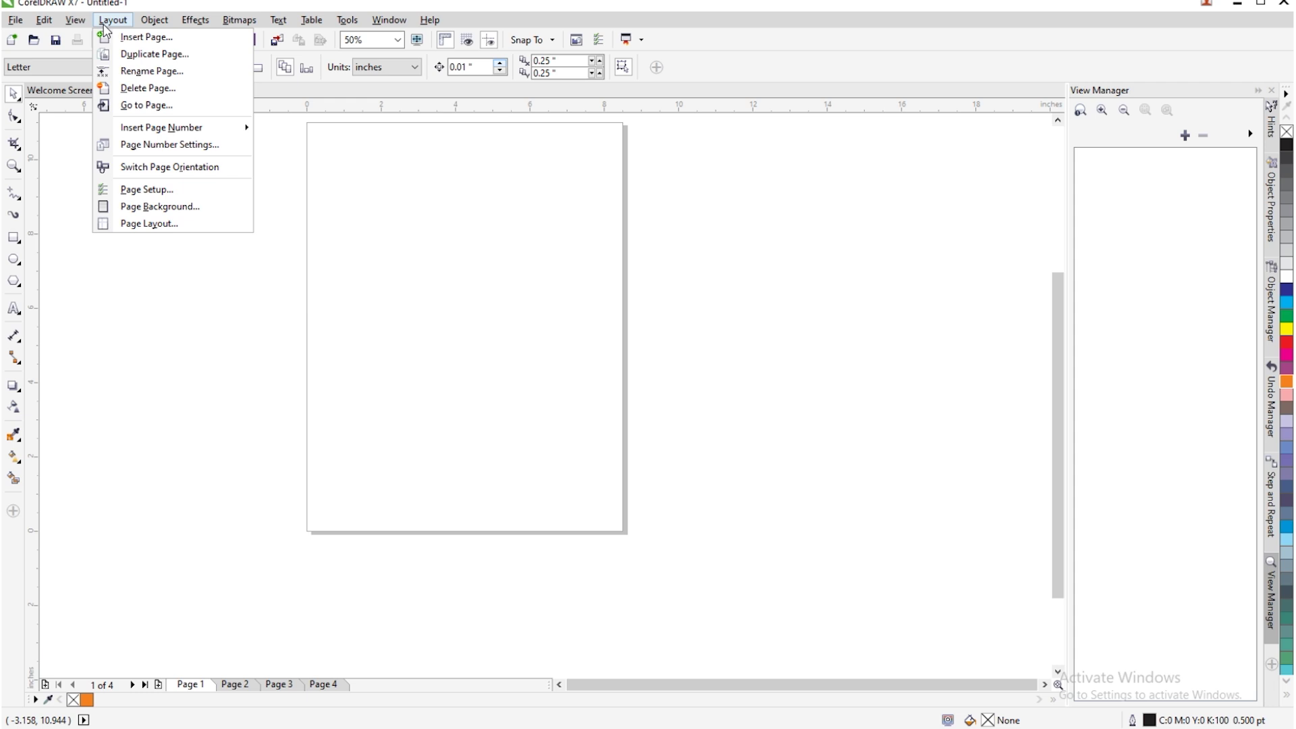
pyautogui.moveTo(183, 133)
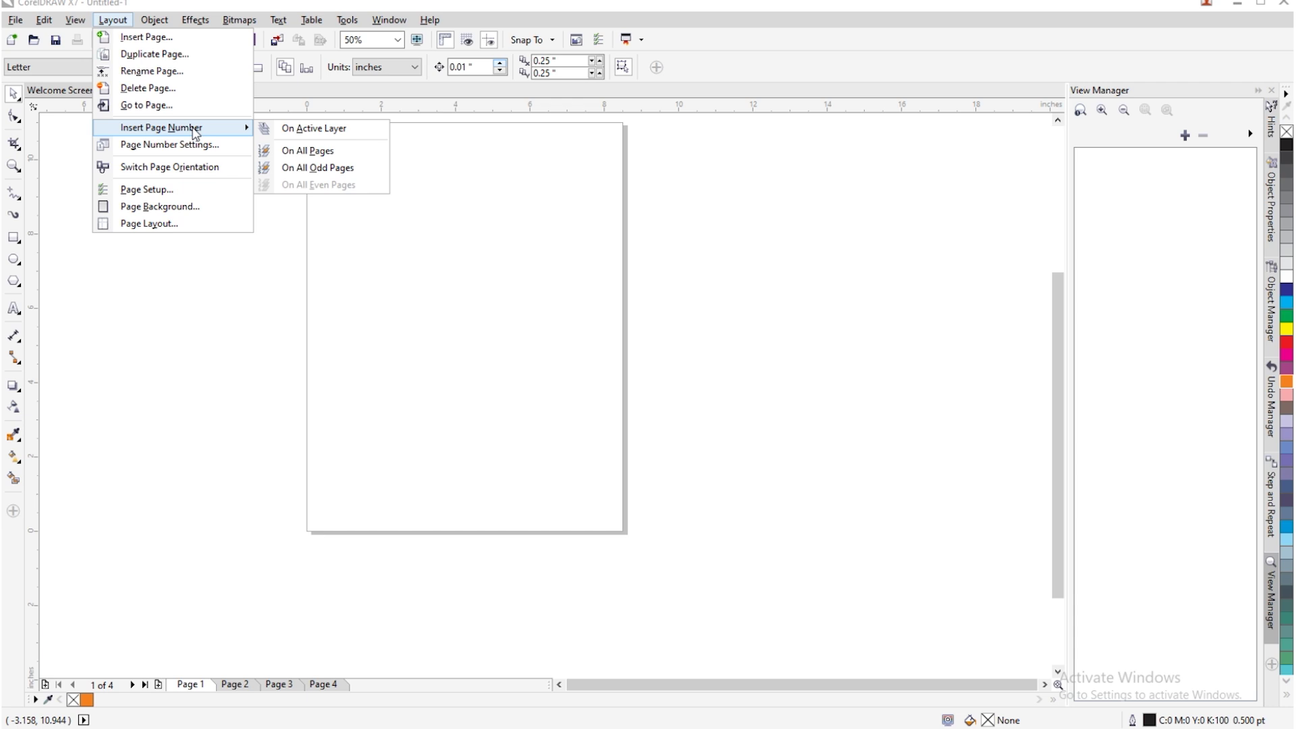
pyautogui.click(324, 135)
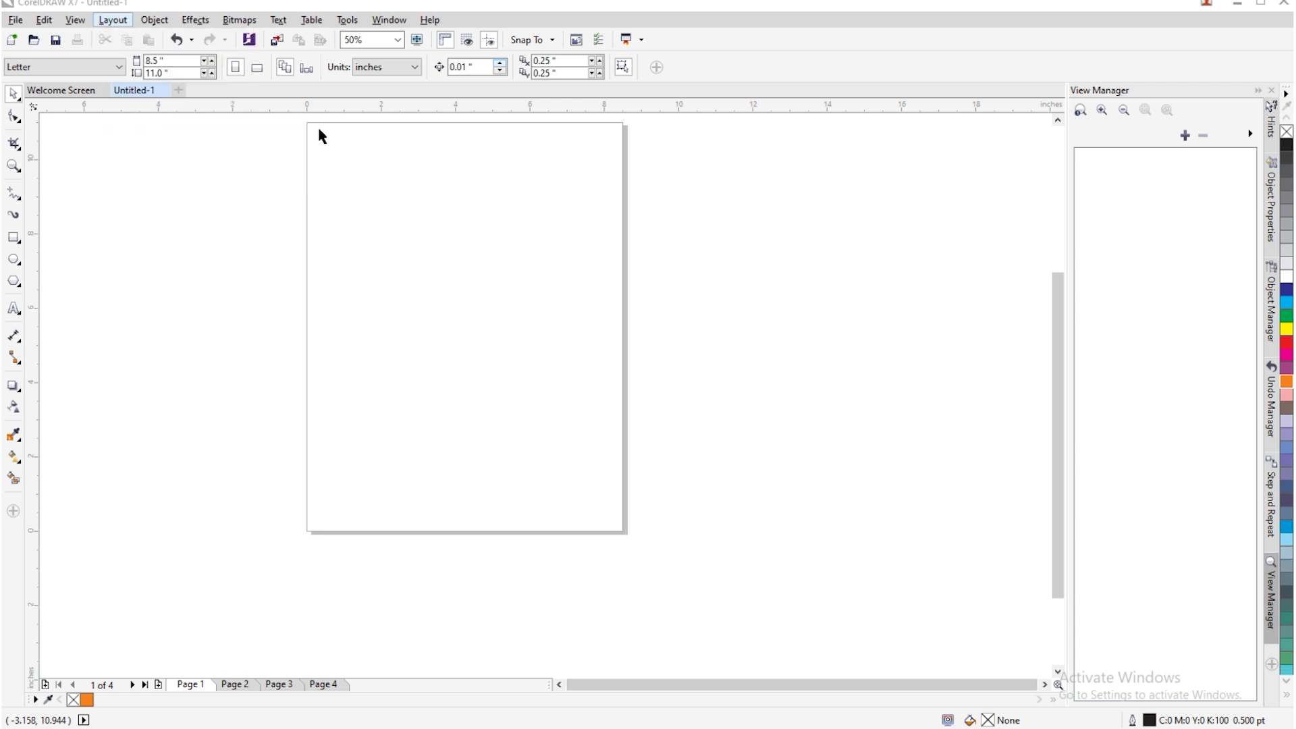
# Step: Enlarge the page number at the foot of page 1 to about 51 pt
pyautogui.scroll(2, 478, 538)
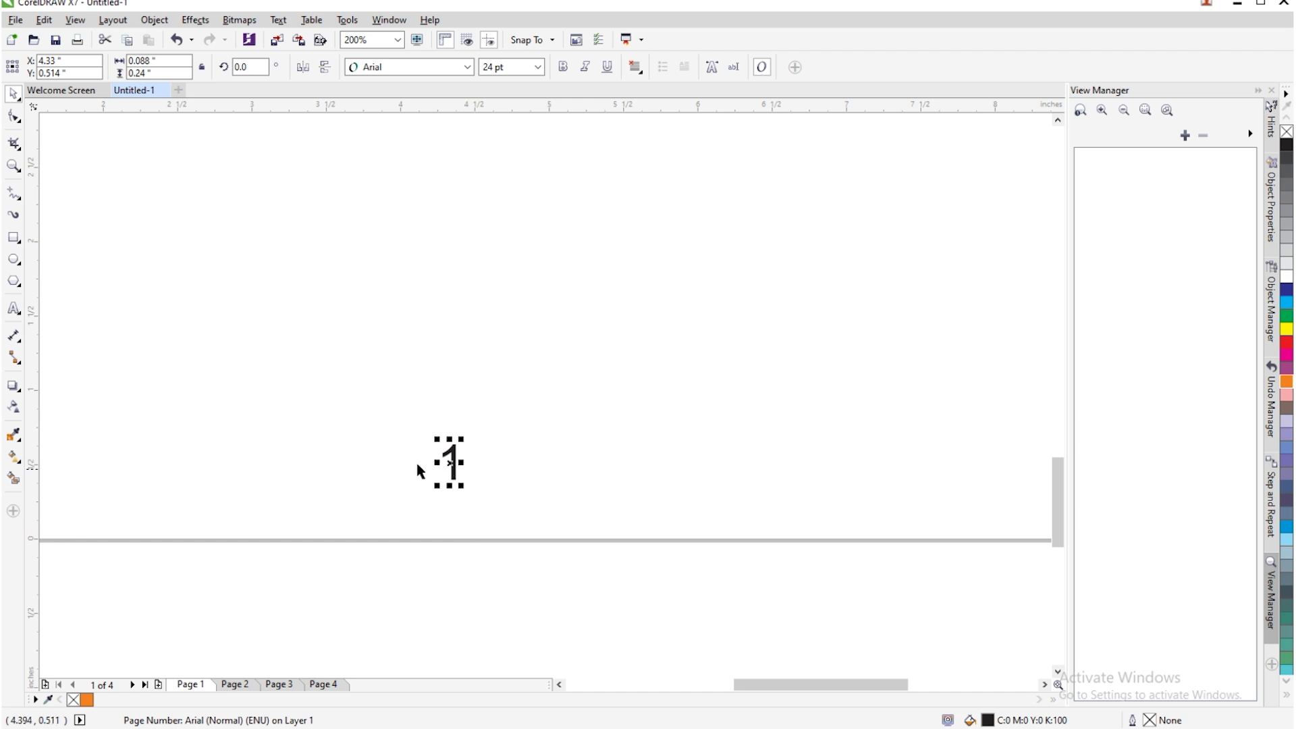
pyautogui.moveTo(384, 405); pyautogui.dragTo(548, 538)
pyautogui.moveTo(463, 488); pyautogui.dragTo(492, 526)
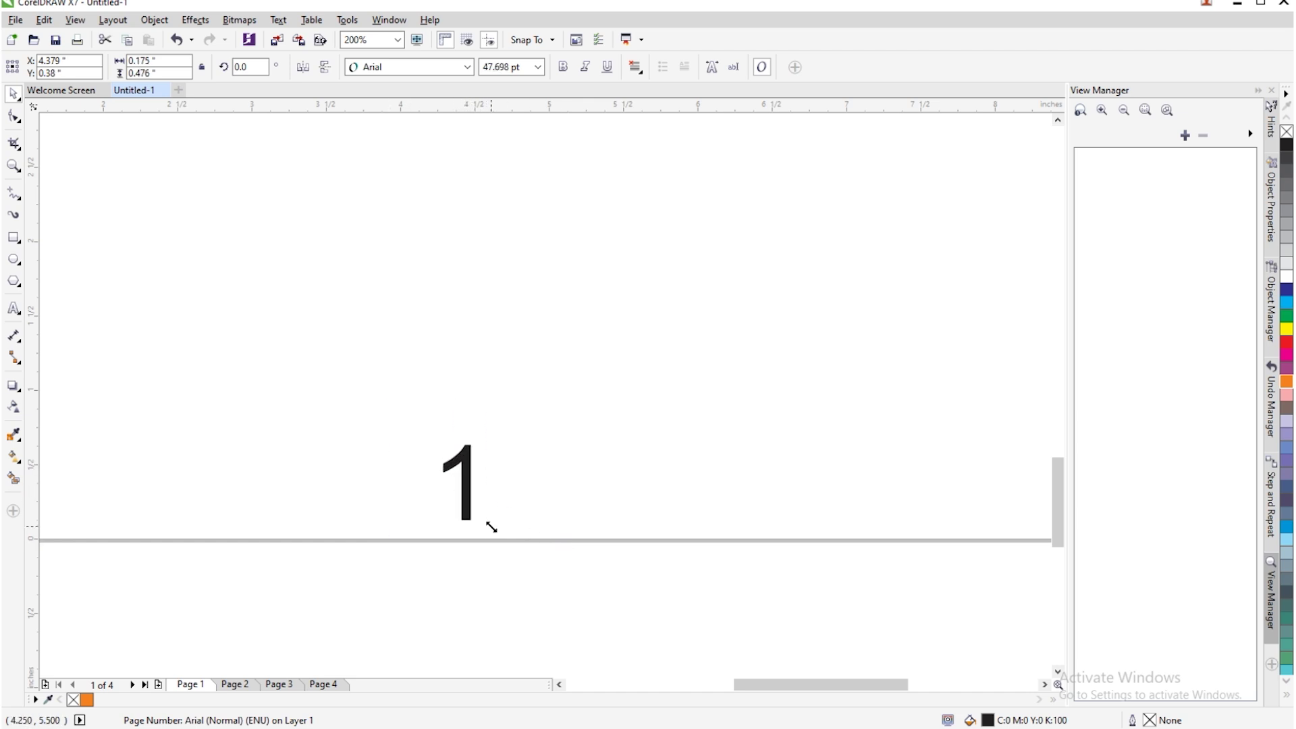
pyautogui.click(550, 576)
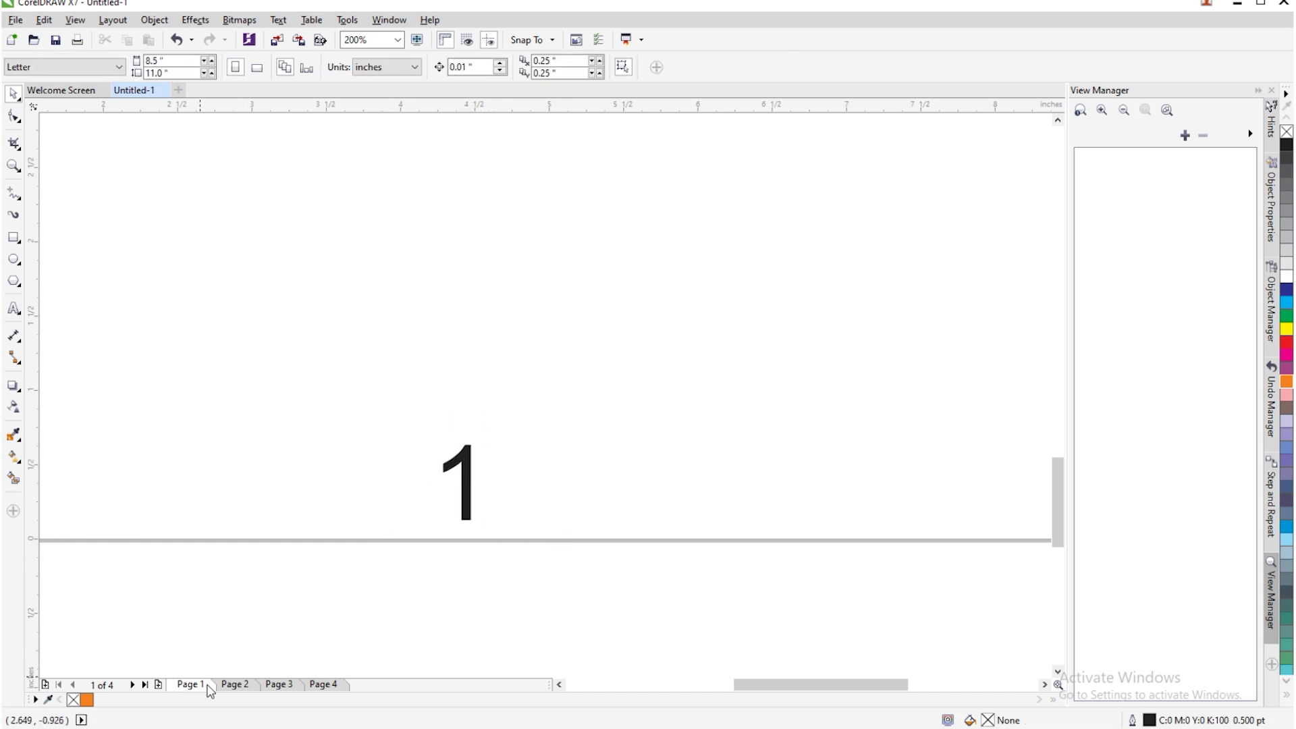
# Step: Page forward through the document and back to page 1 to check which pages carry the number
pyautogui.click(509, 530)
pyautogui.click(509, 524)
pyautogui.press('pagedown')
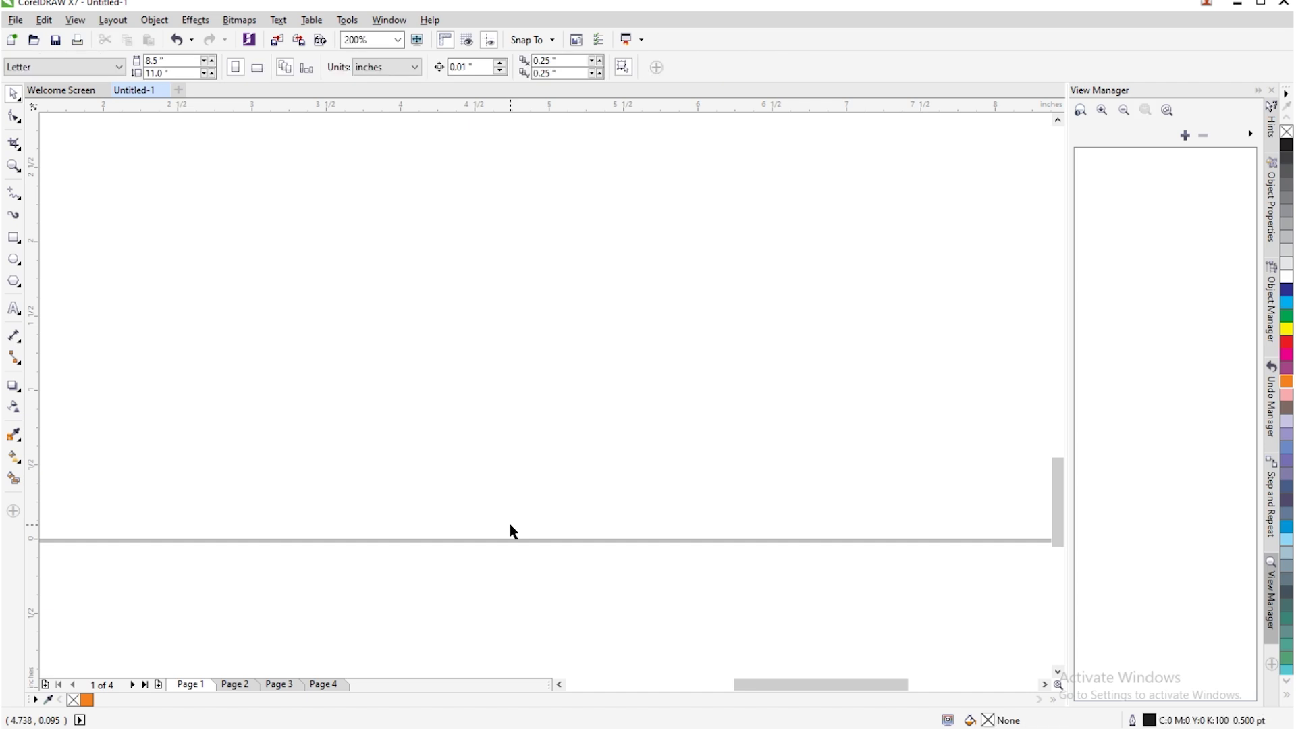
pyautogui.moveTo(356, 439); pyautogui.dragTo(575, 629)
pyautogui.press('pagedown')
pyautogui.press('pagedown')
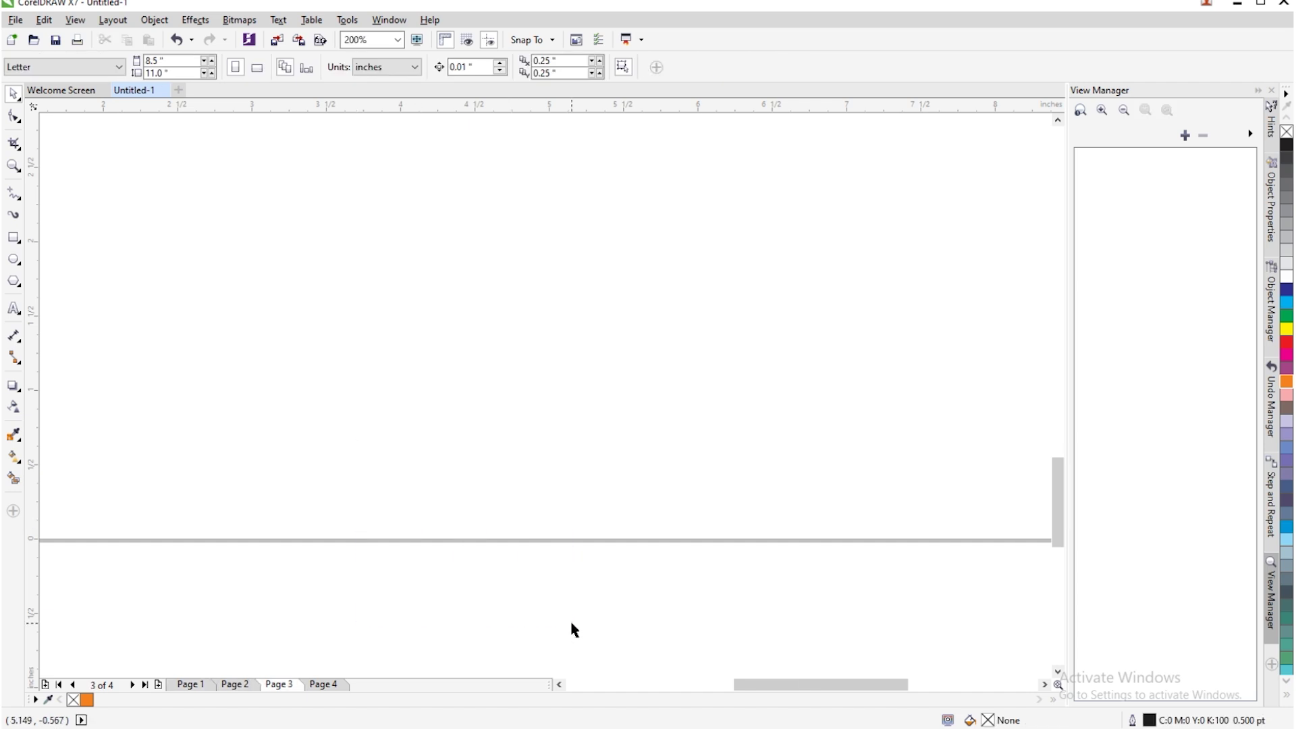
pyautogui.press('pageup')
pyautogui.press('pageup')
pyautogui.press('pageup')
pyautogui.moveTo(400, 519); pyautogui.dragTo(463, 426)
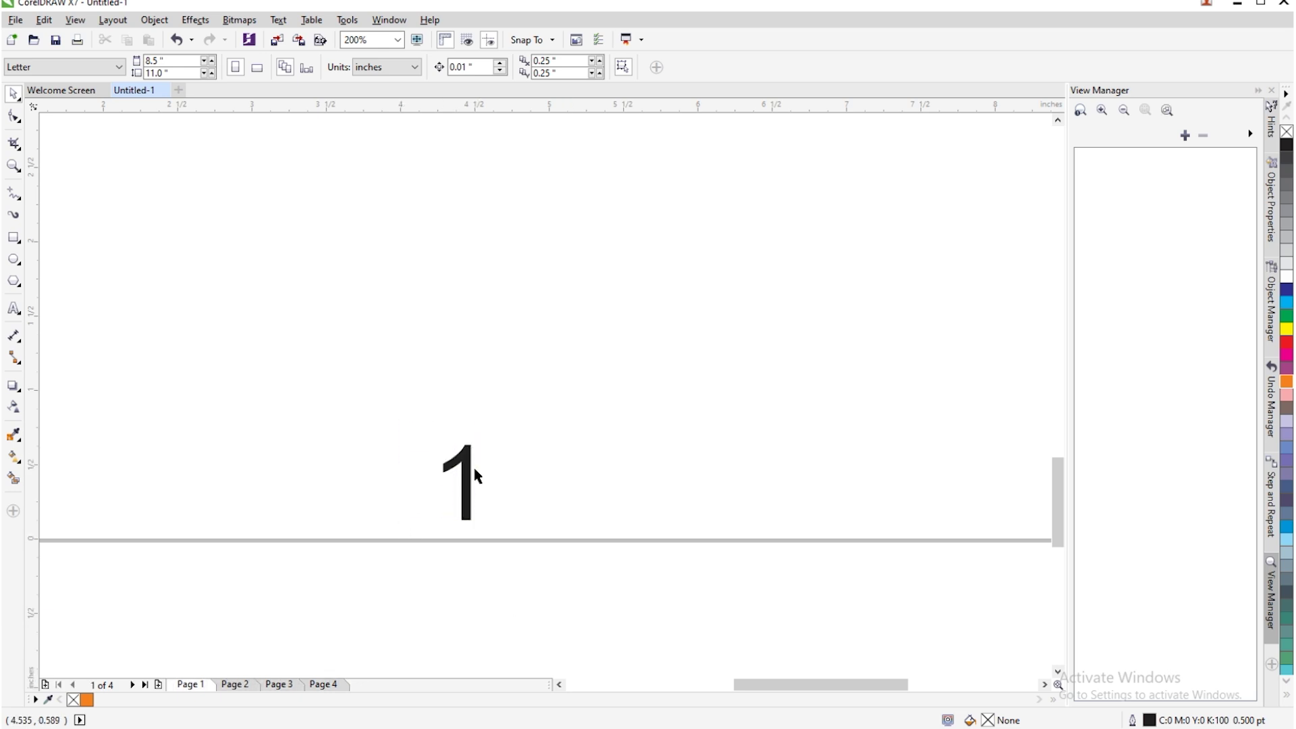
# Step: Insert a page number on all pages of the document
pyautogui.click(451, 461)
pyautogui.click(632, 505)
pyautogui.scroll(-1, 533, 487)
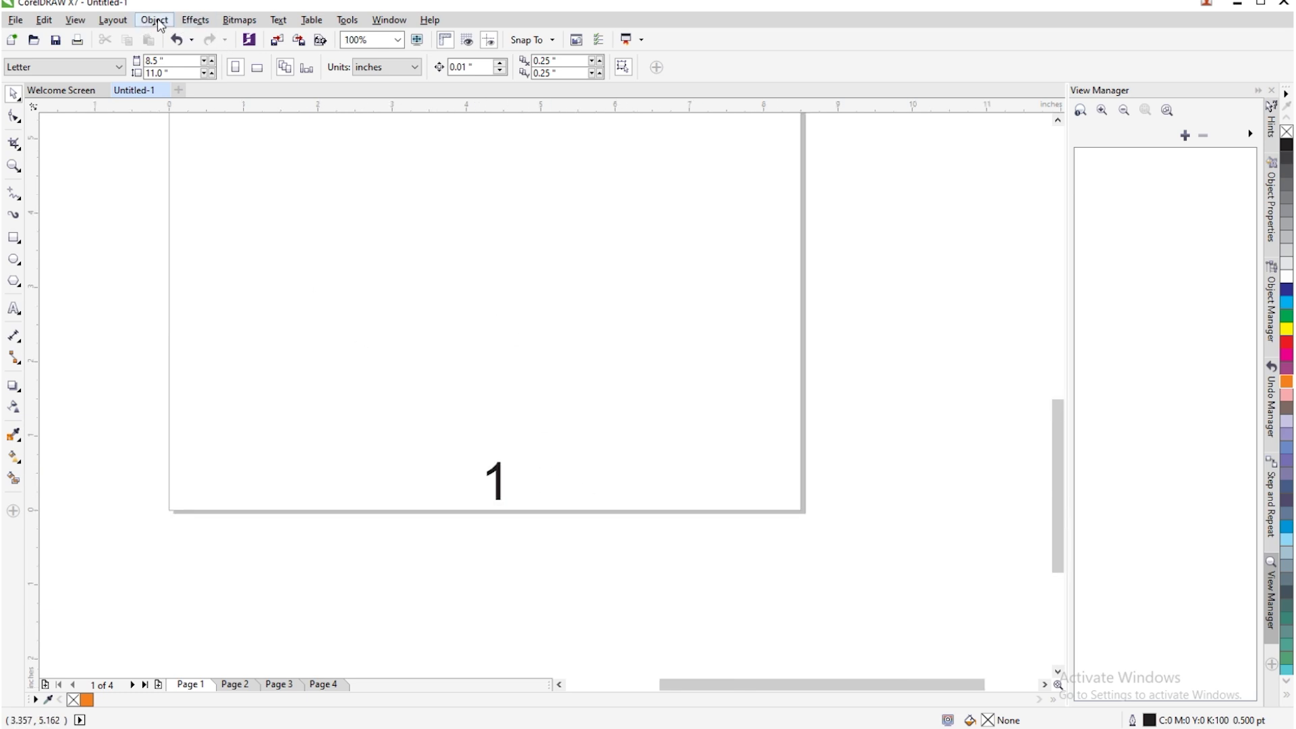
pyautogui.click(124, 22)
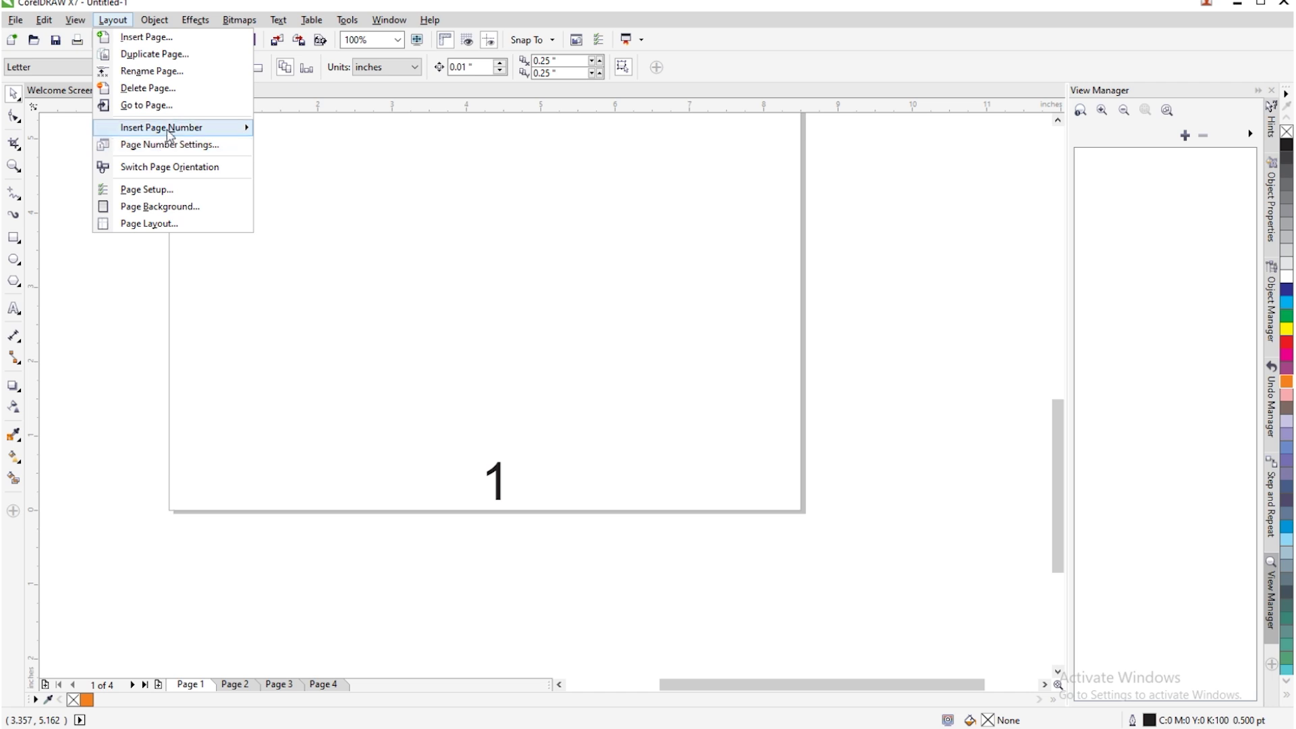
pyautogui.moveTo(169, 134)
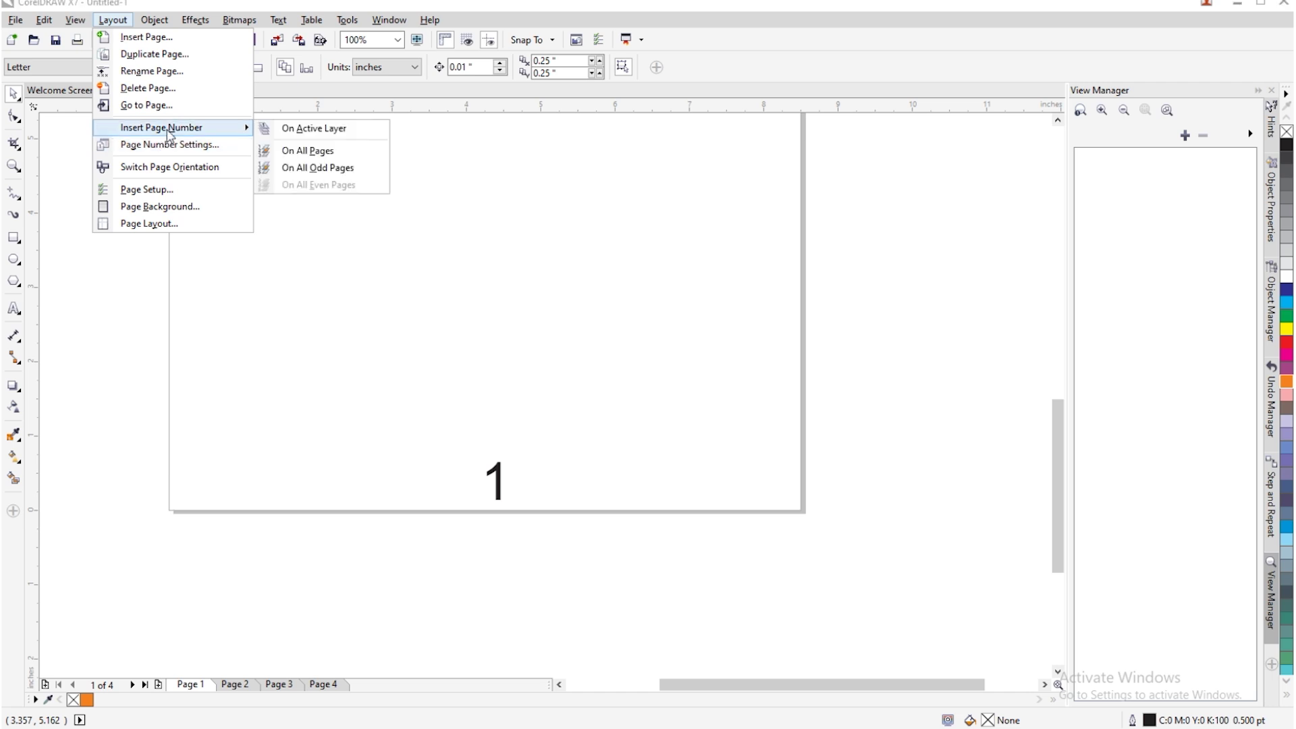
pyautogui.click(346, 160)
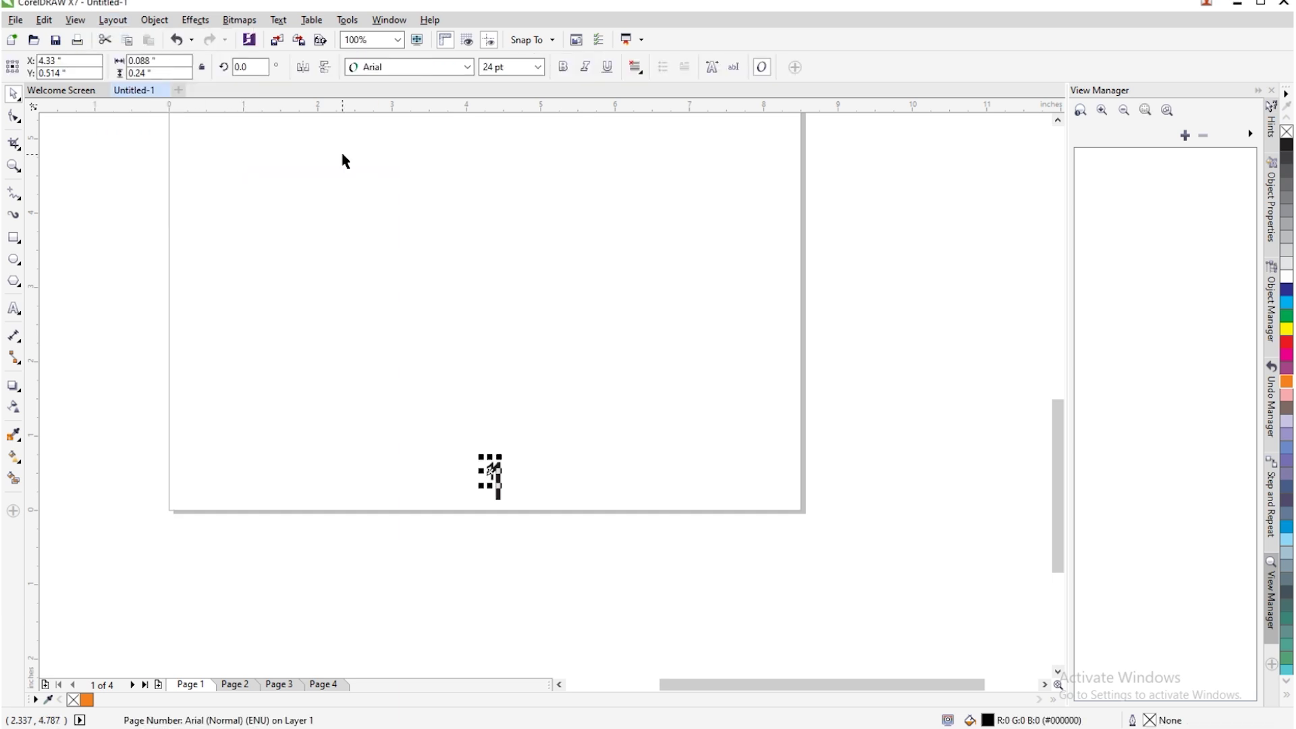
# Step: Move the larger active-layer page number to the right, clear of the newly inserted small one
pyautogui.scroll(3, 499, 485)
pyautogui.moveTo(514, 433); pyautogui.dragTo(733, 469)
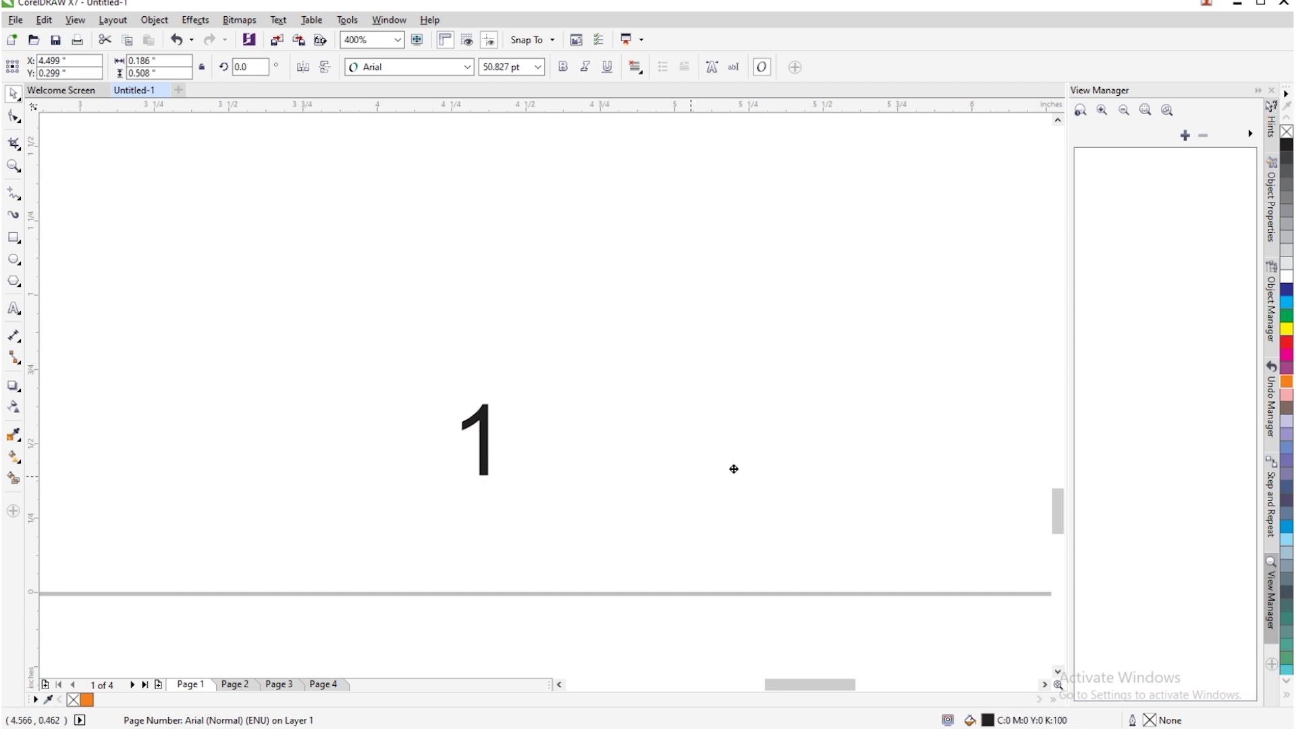
pyautogui.click(486, 444)
pyautogui.click(560, 490)
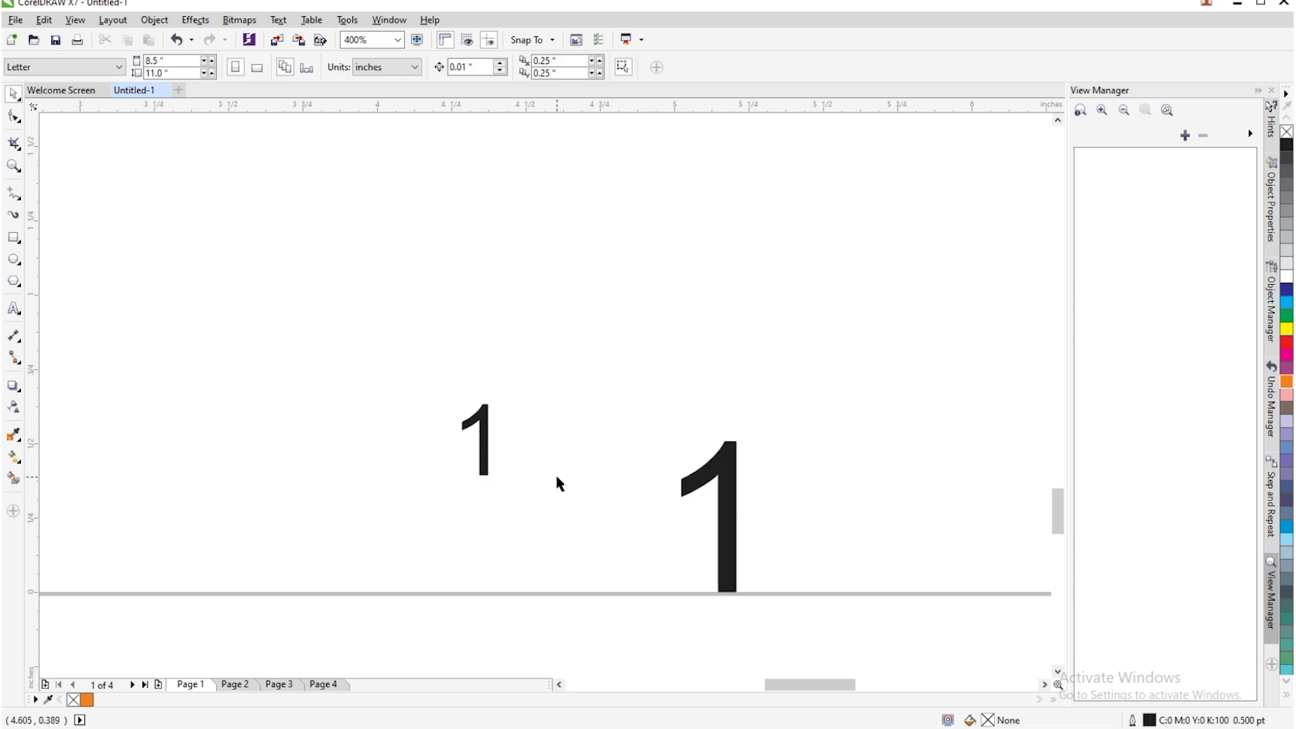
# Step: Page forward to page 4 and back to page 1 to check the number on every page
pyautogui.press('pagedown')
pyautogui.press('pagedown')
pyautogui.press('pagedown')
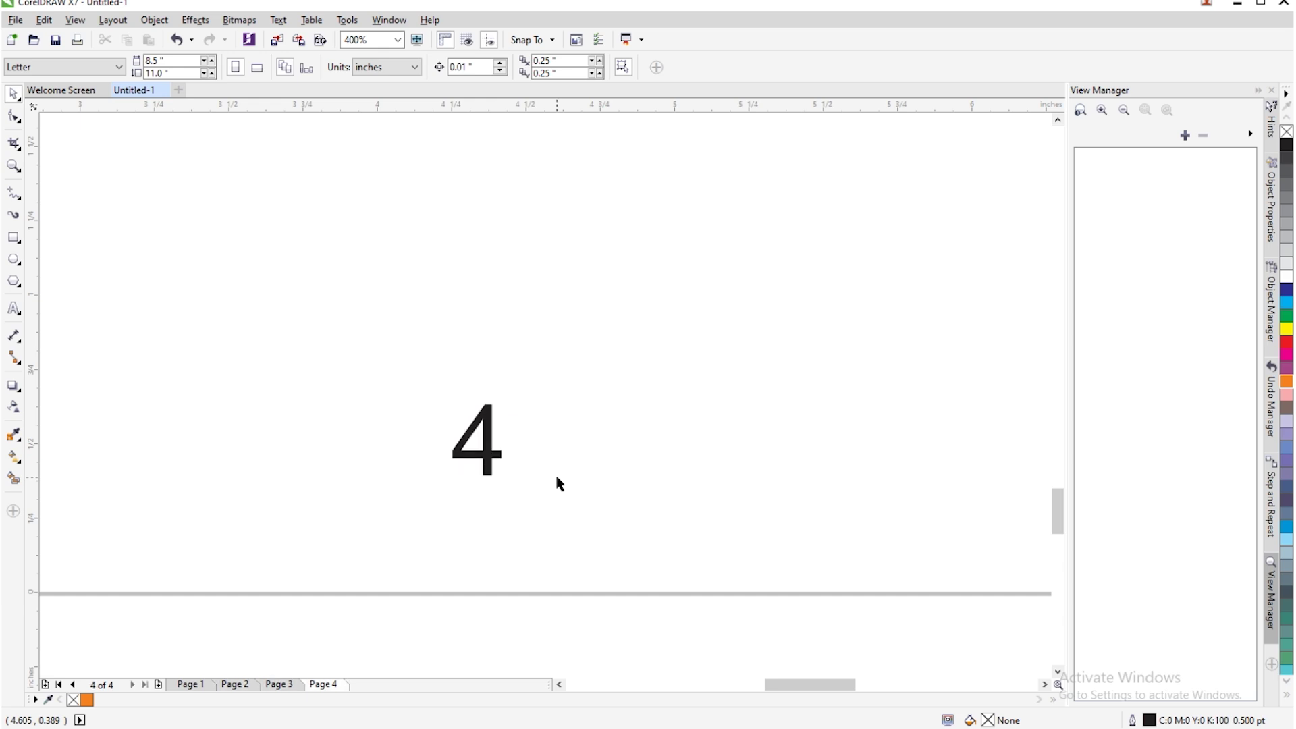
pyautogui.press('pageup')
pyautogui.press('pageup')
pyautogui.press('pageup')
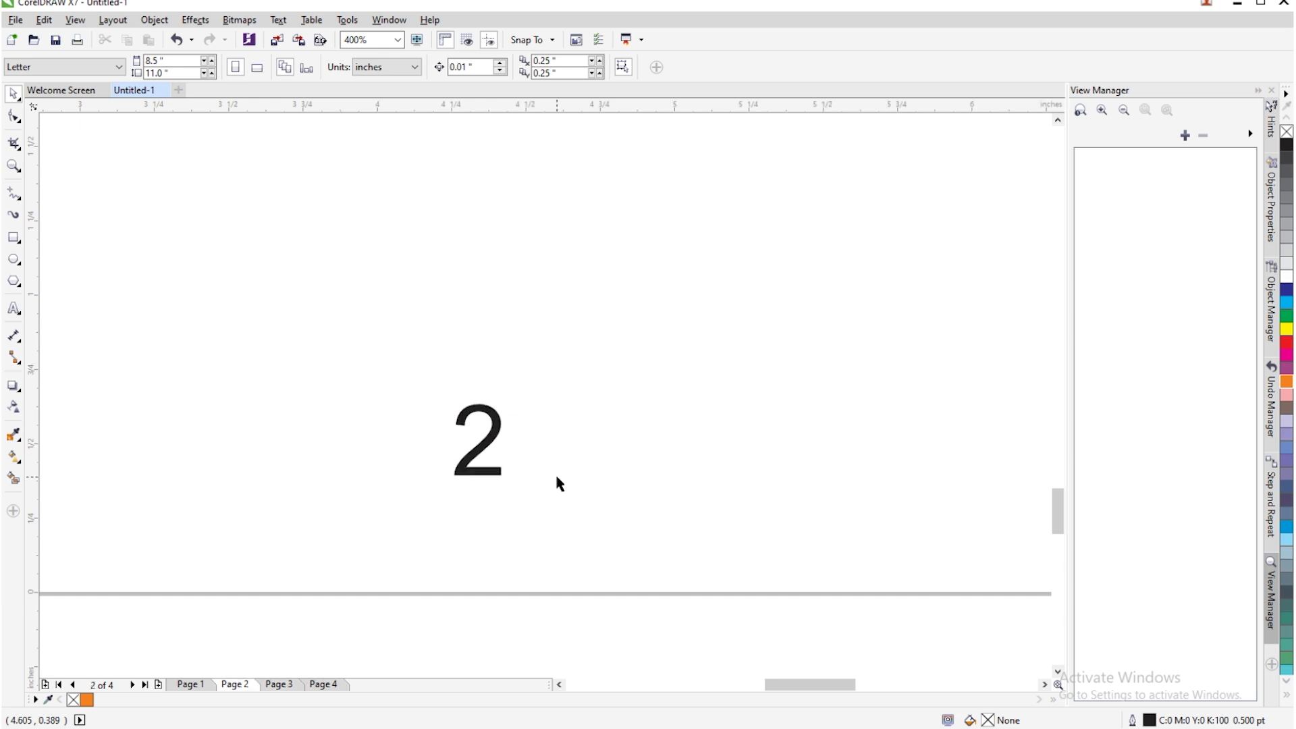
# Step: Delete the larger active-layer page number from page 1
pyautogui.scroll(-1, 668, 444)
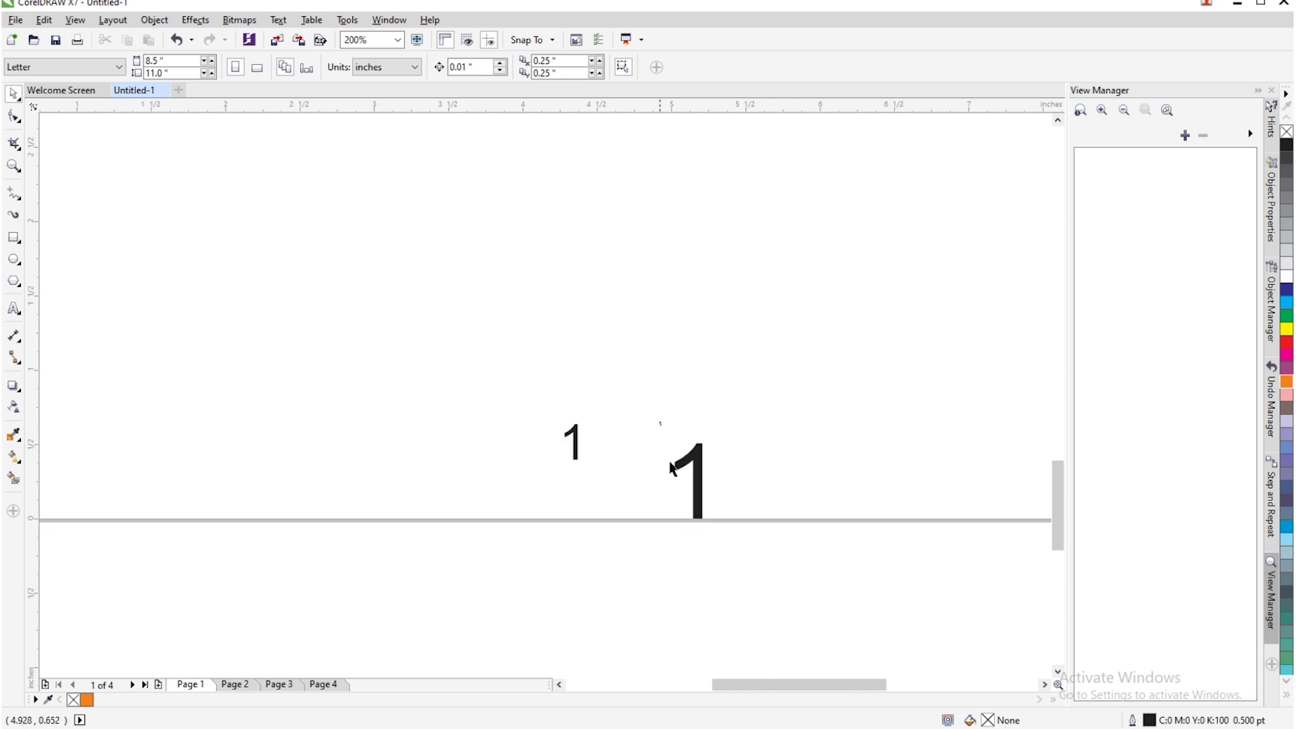
pyautogui.moveTo(659, 424); pyautogui.dragTo(752, 522)
pyautogui.press('Delete')
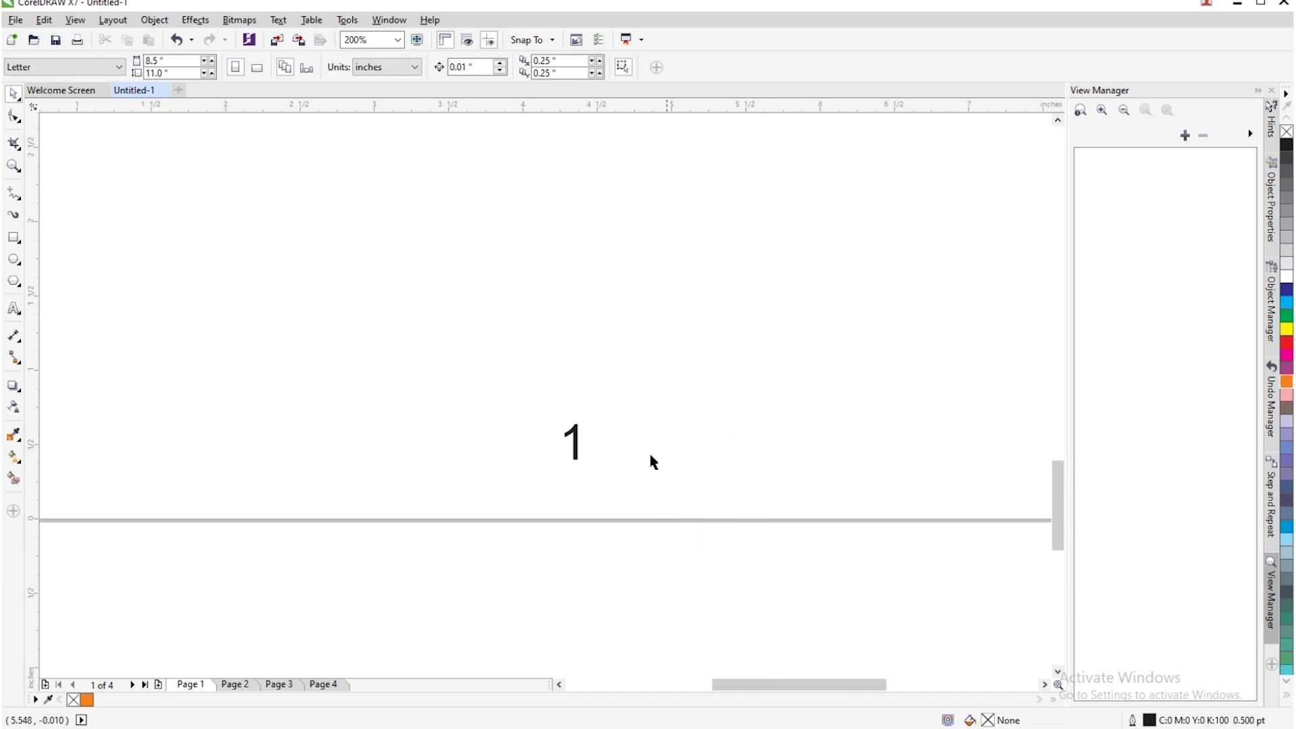
# Step: Try the CartoonSplash font on the remaining page number on page 1 and undo the font change
pyautogui.click(575, 446)
pyautogui.click(391, 69)
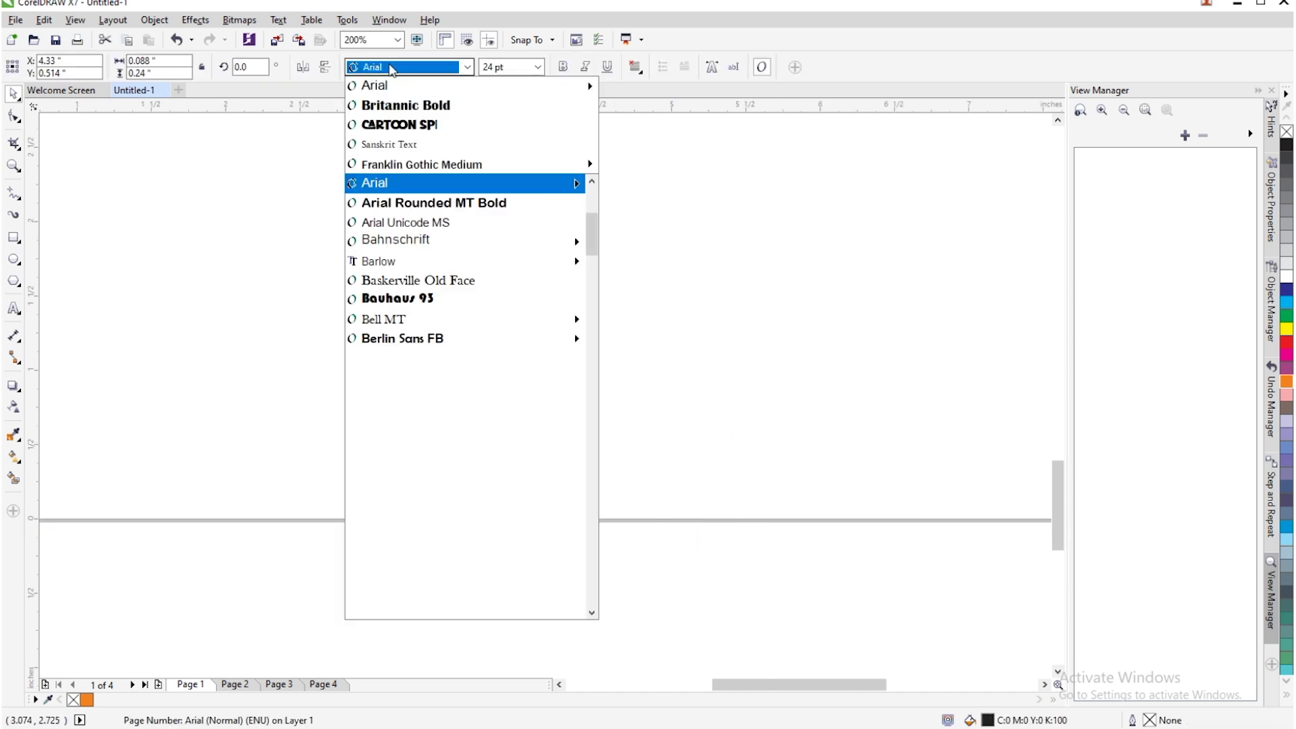
pyautogui.click(397, 125)
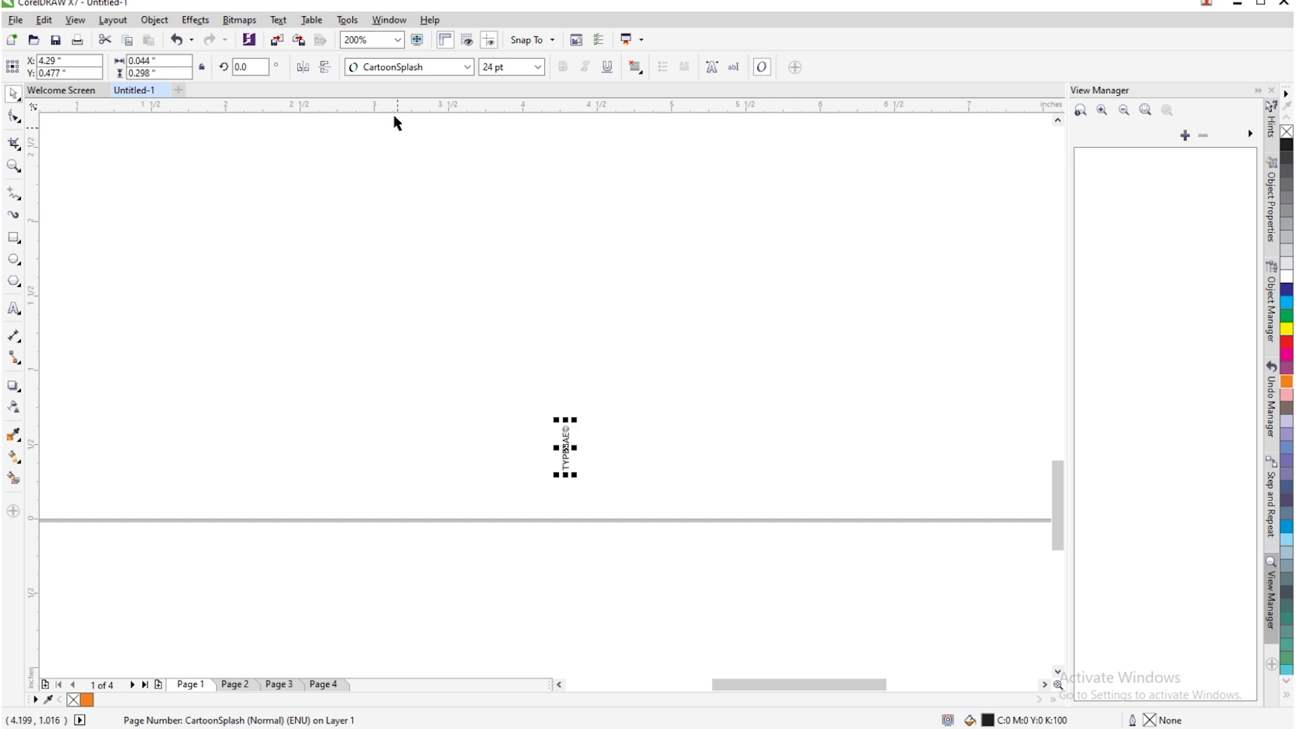
pyautogui.click(395, 68)
pyautogui.click(394, 92)
pyautogui.click(577, 455)
pyautogui.scroll(3, 576, 455)
pyautogui.scroll(-1, 573, 454)
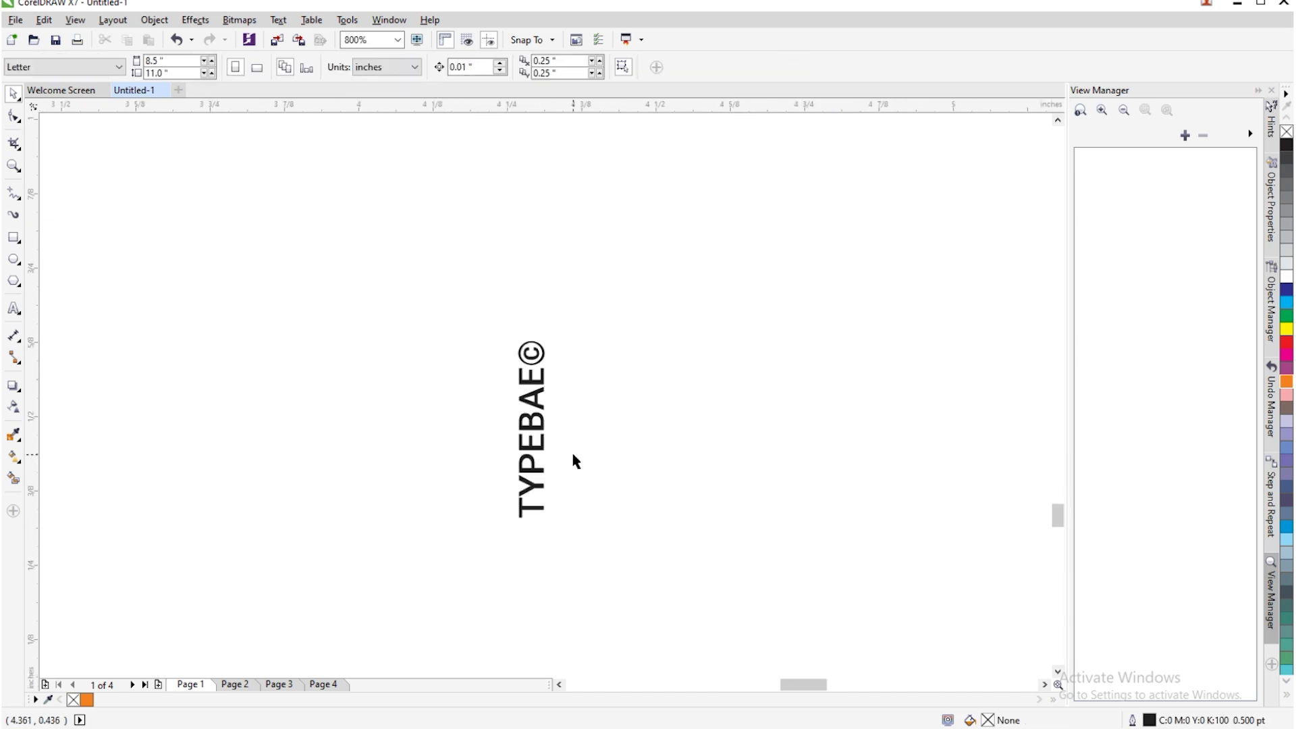
pyautogui.hotkey('ctrl', 'z')
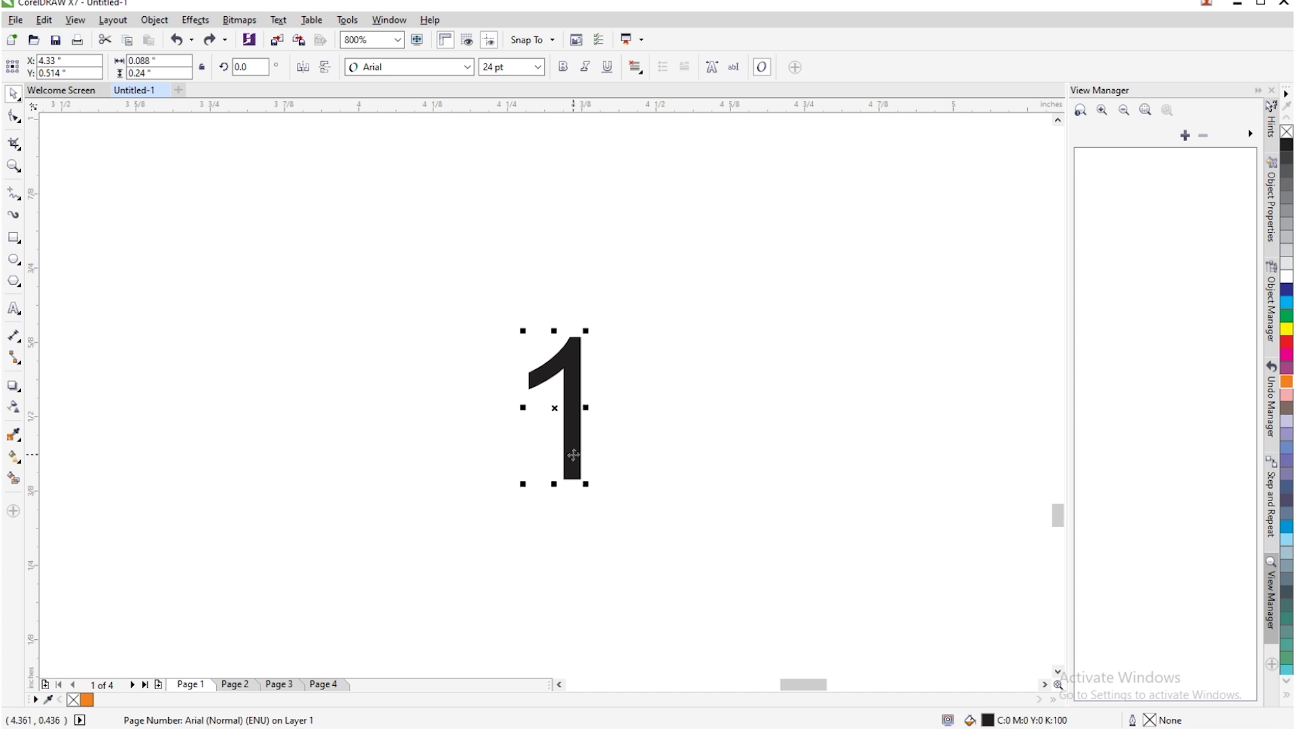
# Step: Set the page number's font to Bell MT and enlarge it to about 62 pt
pyautogui.click(467, 67)
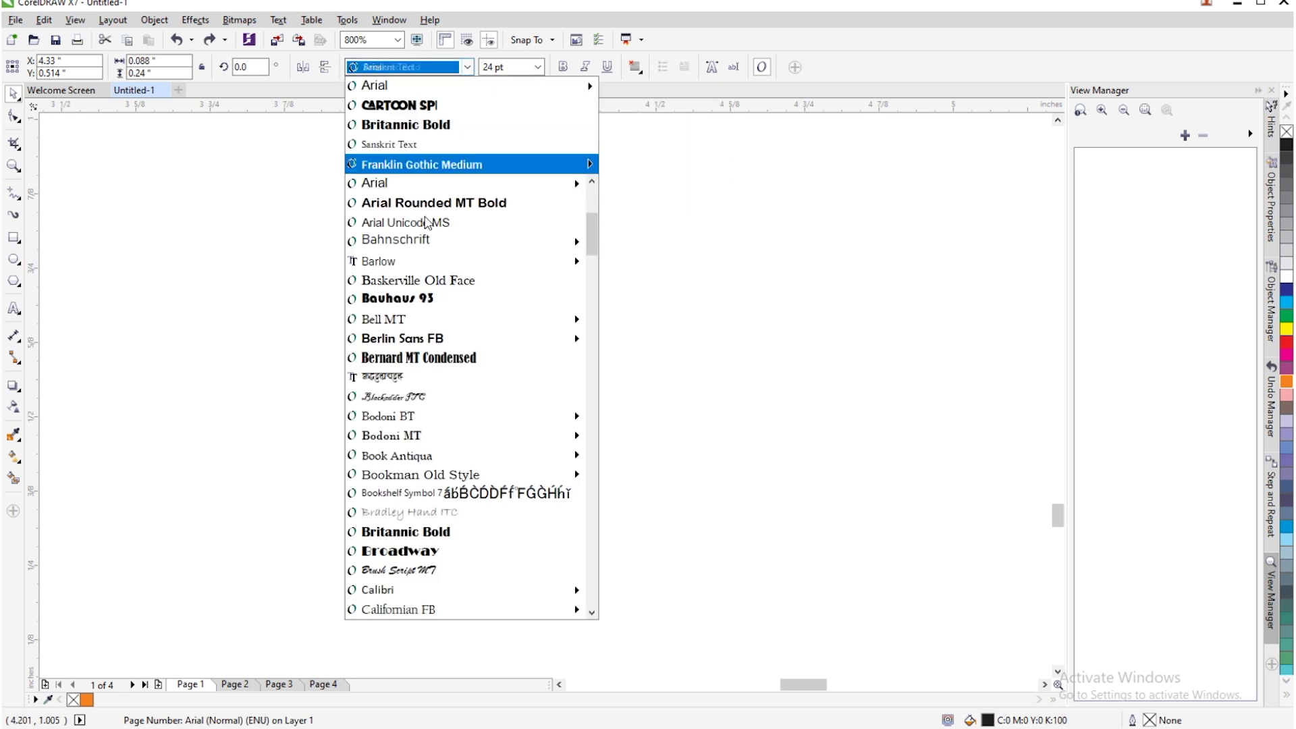
pyautogui.click(397, 320)
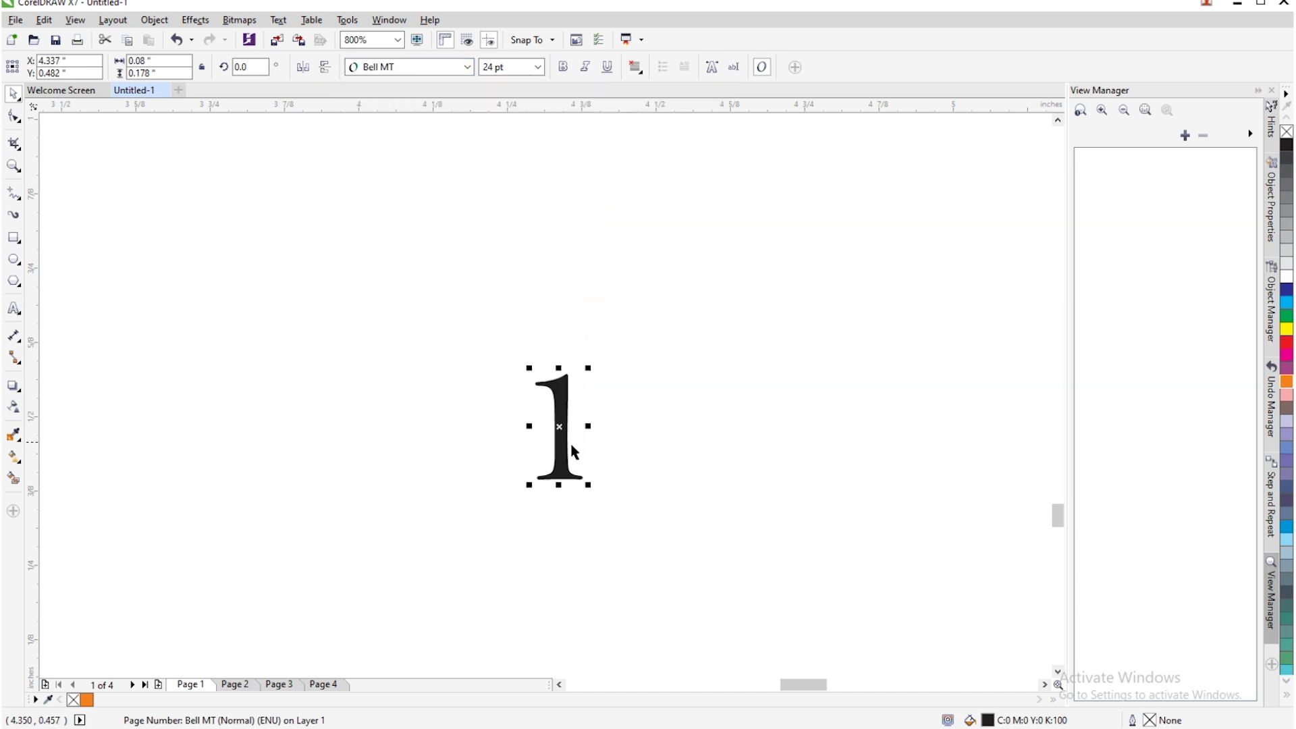
pyautogui.scroll(-1, 584, 480)
pyautogui.moveTo(585, 480); pyautogui.dragTo(624, 563)
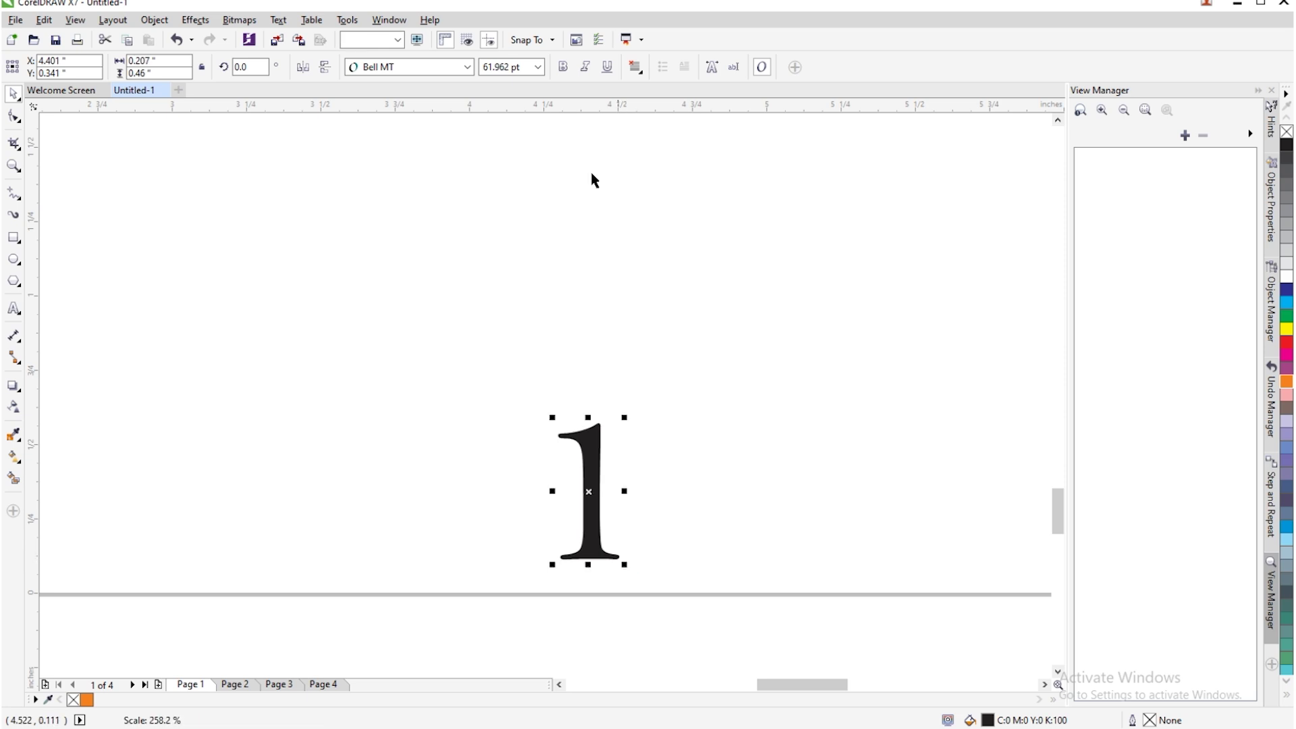
# Step: Make the Bell MT page number on page 1 bold and deselect it
pyautogui.click(562, 69)
pyautogui.scroll(-1, 633, 365)
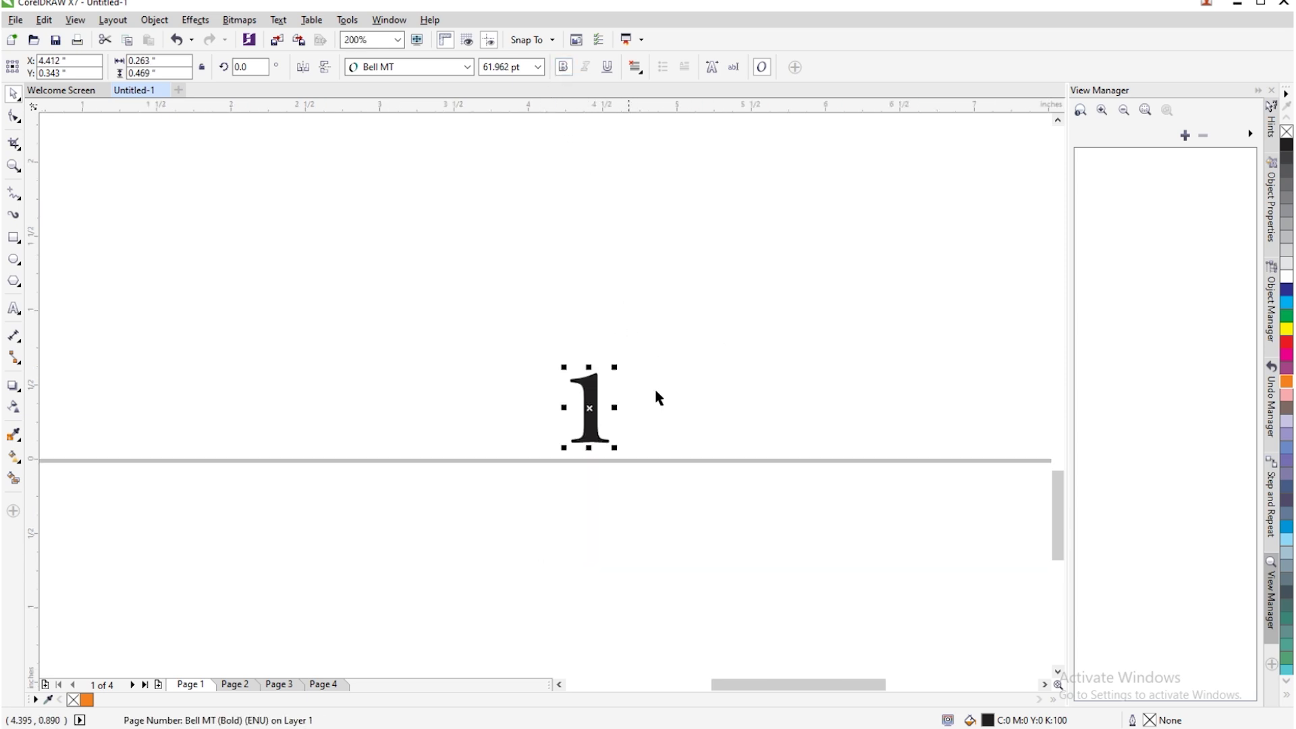
pyautogui.click(655, 392)
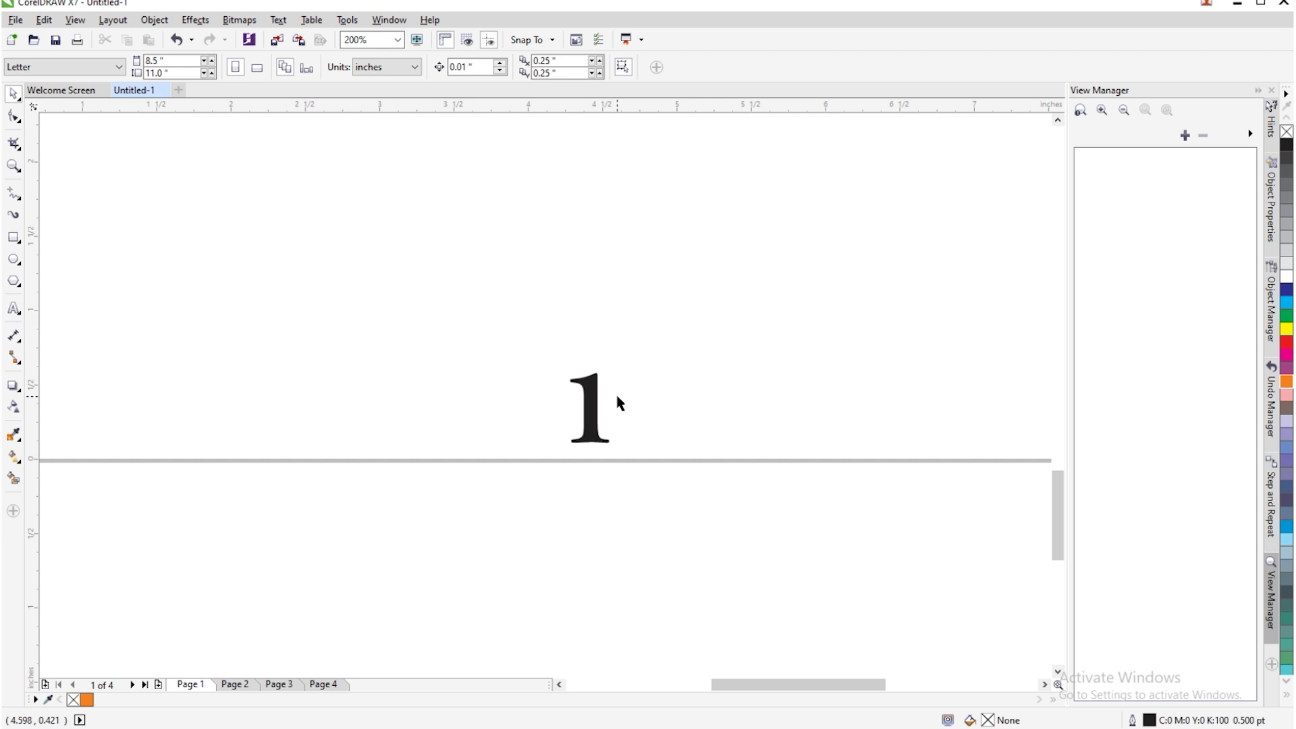
# Step: Go through pages 2 to 4 to check the page number formatting on each page
pyautogui.press('pagedown')
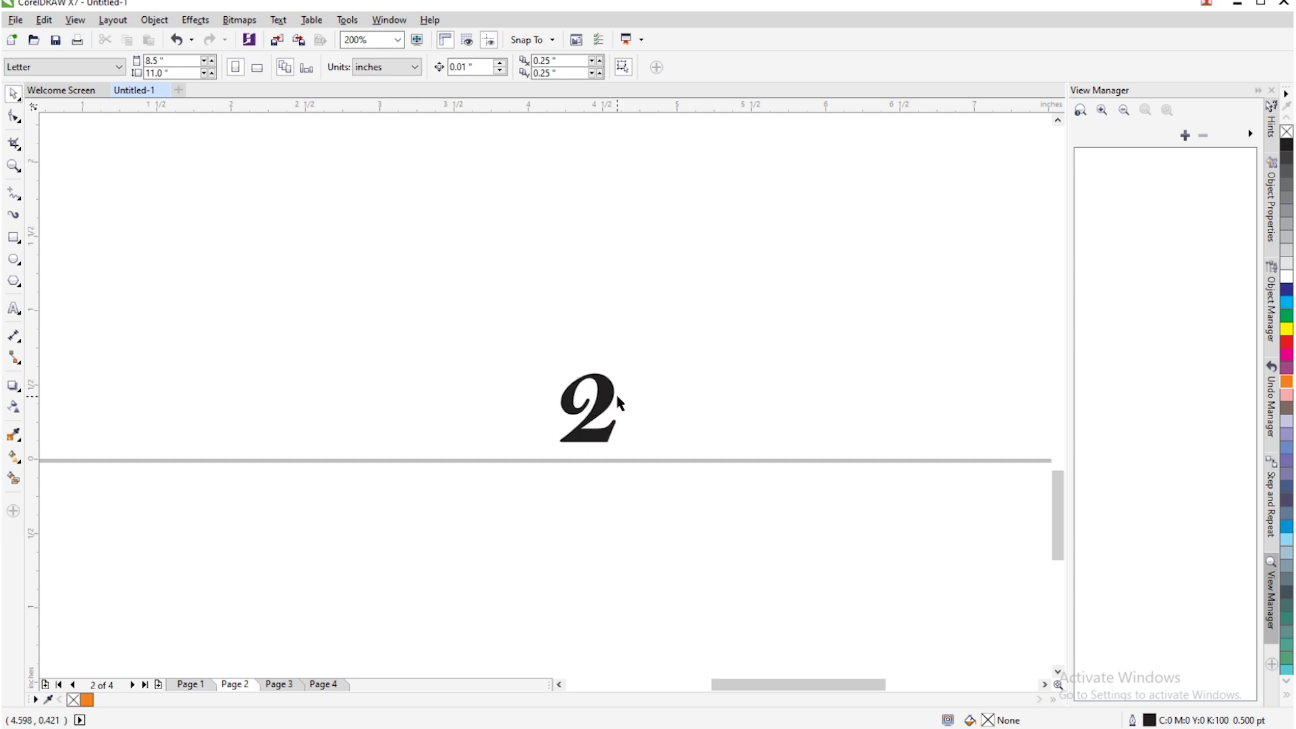
pyautogui.press('pagedown')
pyautogui.press('pagedown')
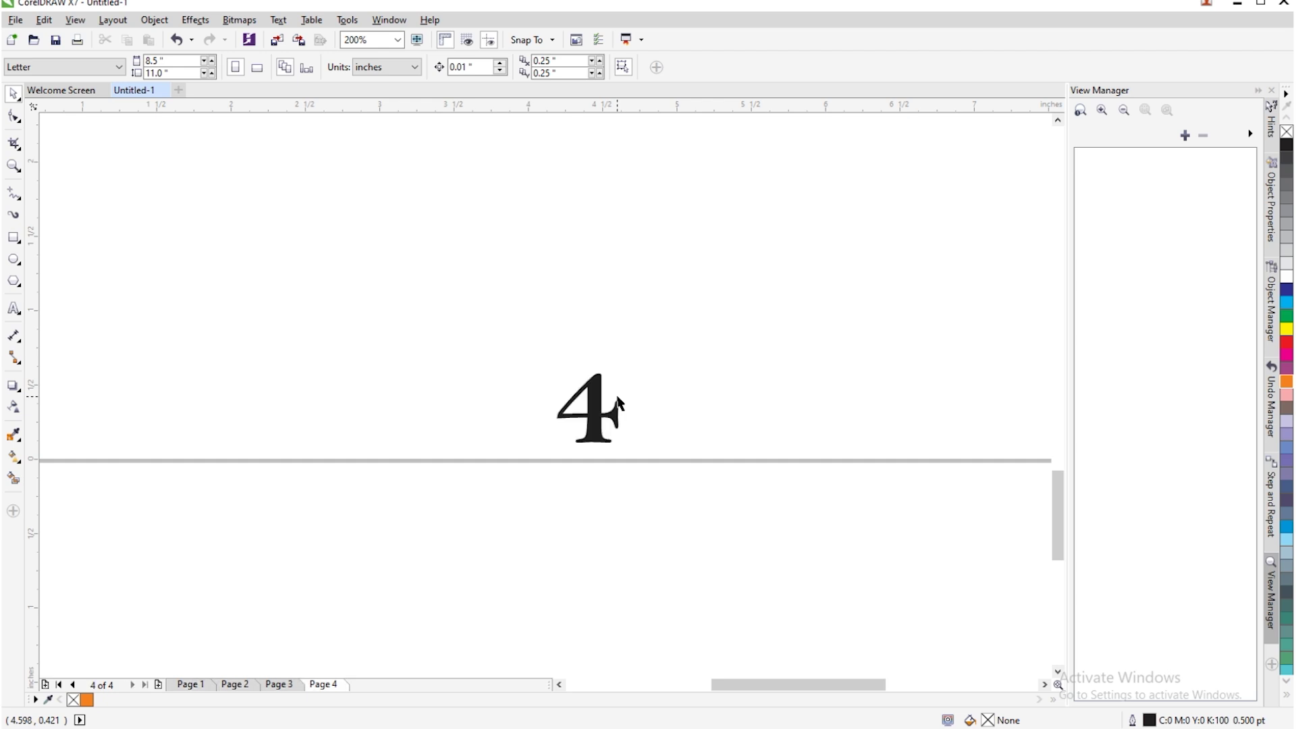
pyautogui.scroll(-2, 561, 449)
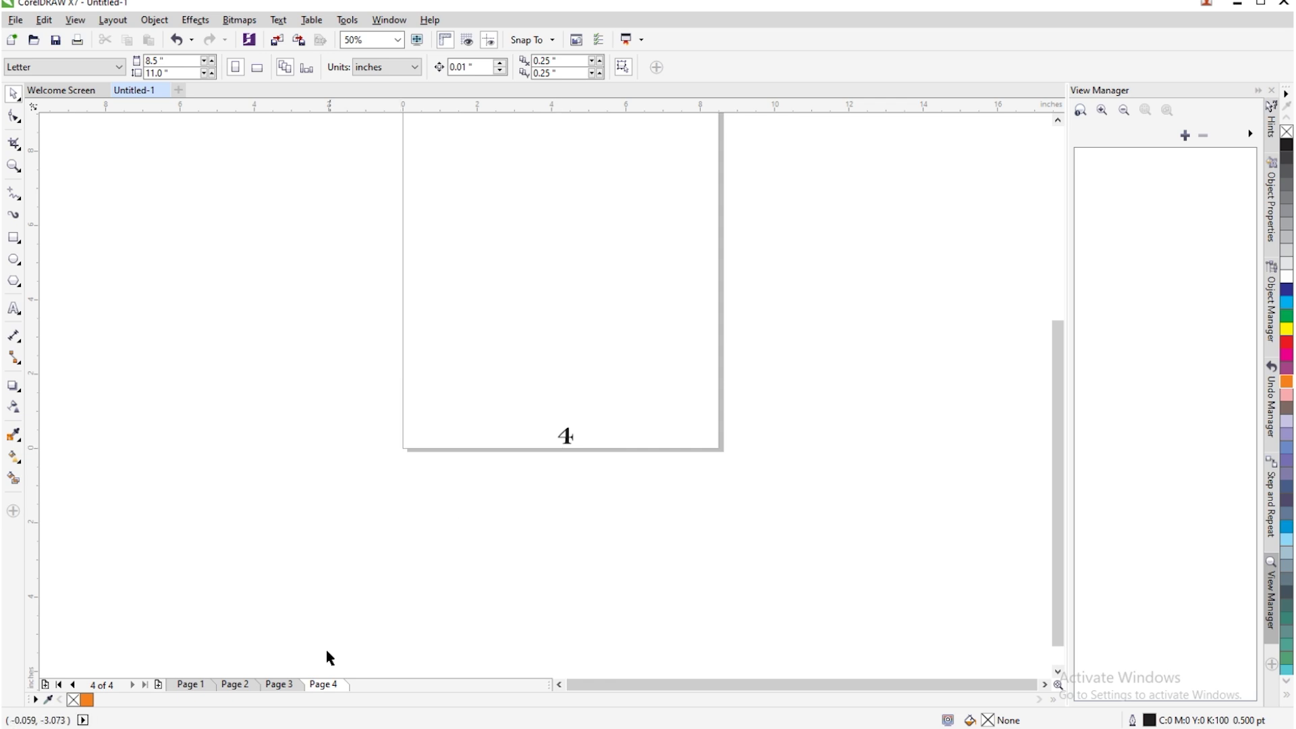
# Step: Move the page number on page 1 near the page's left edge, at about X 0.55 and Y 2.41 inches, and deselect it
pyautogui.click(192, 685)
pyautogui.scroll(1, 574, 440)
pyautogui.click(577, 437)
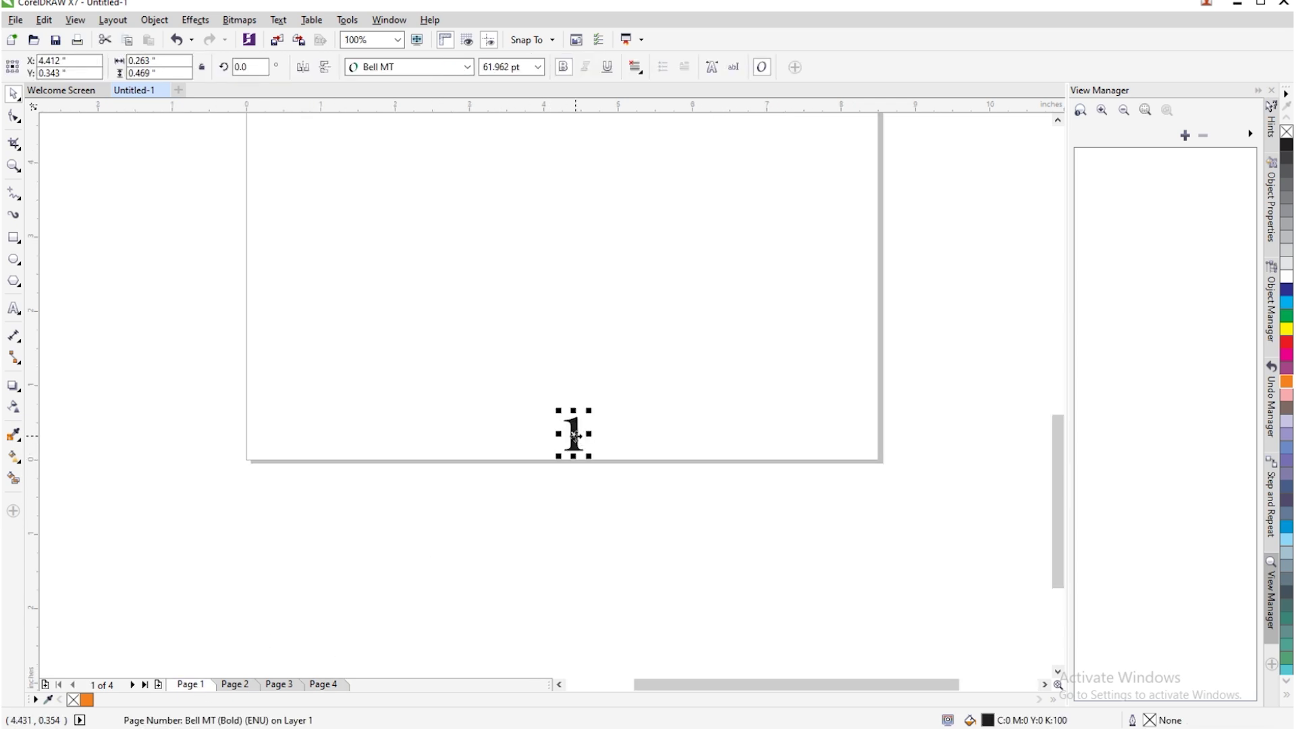
pyautogui.moveTo(577, 438); pyautogui.dragTo(286, 280)
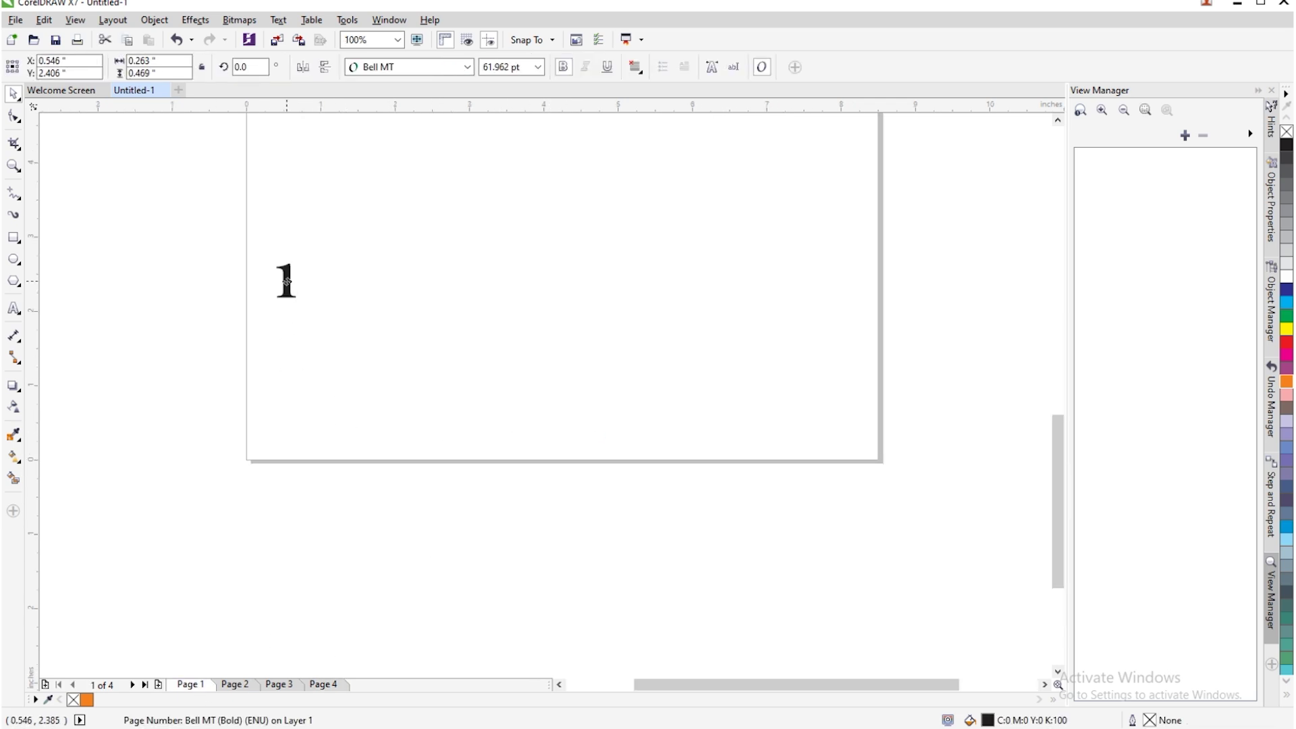
pyautogui.click(444, 423)
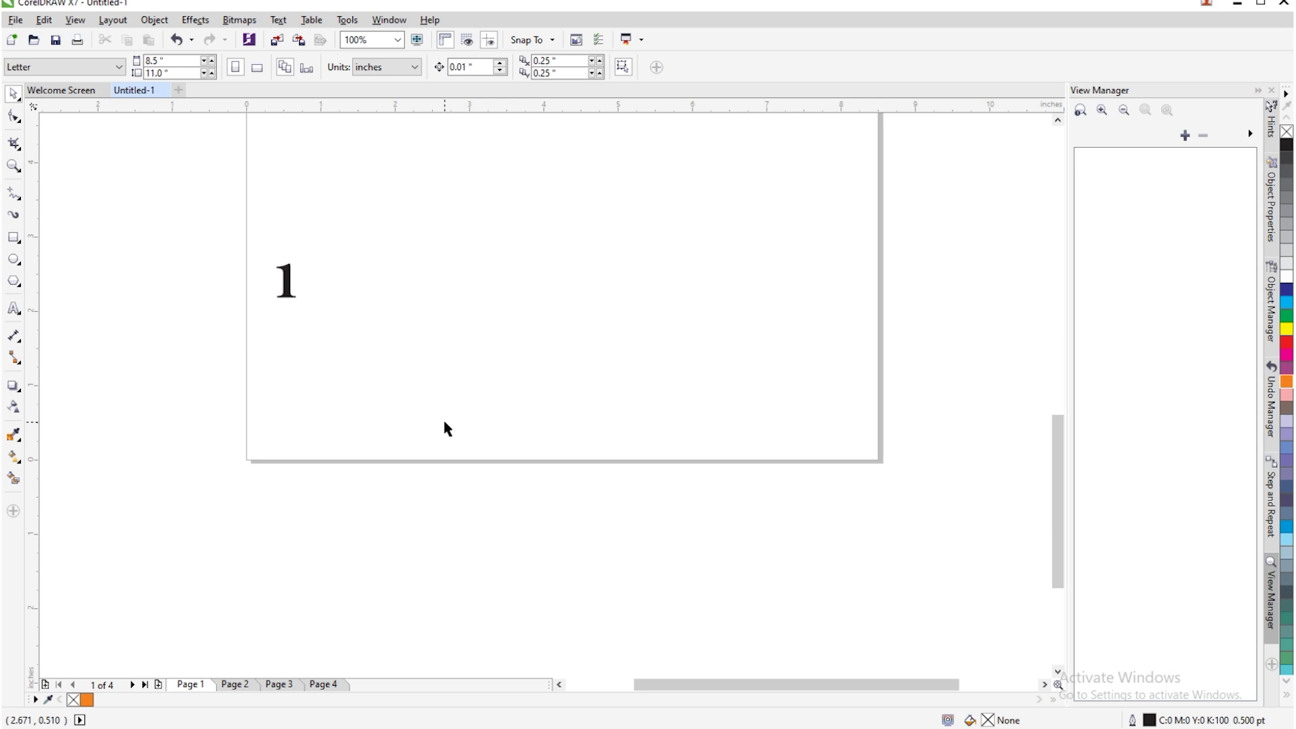
# Step: Check the moved page number's position on pages 2 to 4 and return to page 1
pyautogui.press('pagedown')
pyautogui.press('pagedown')
pyautogui.press('pagedown')
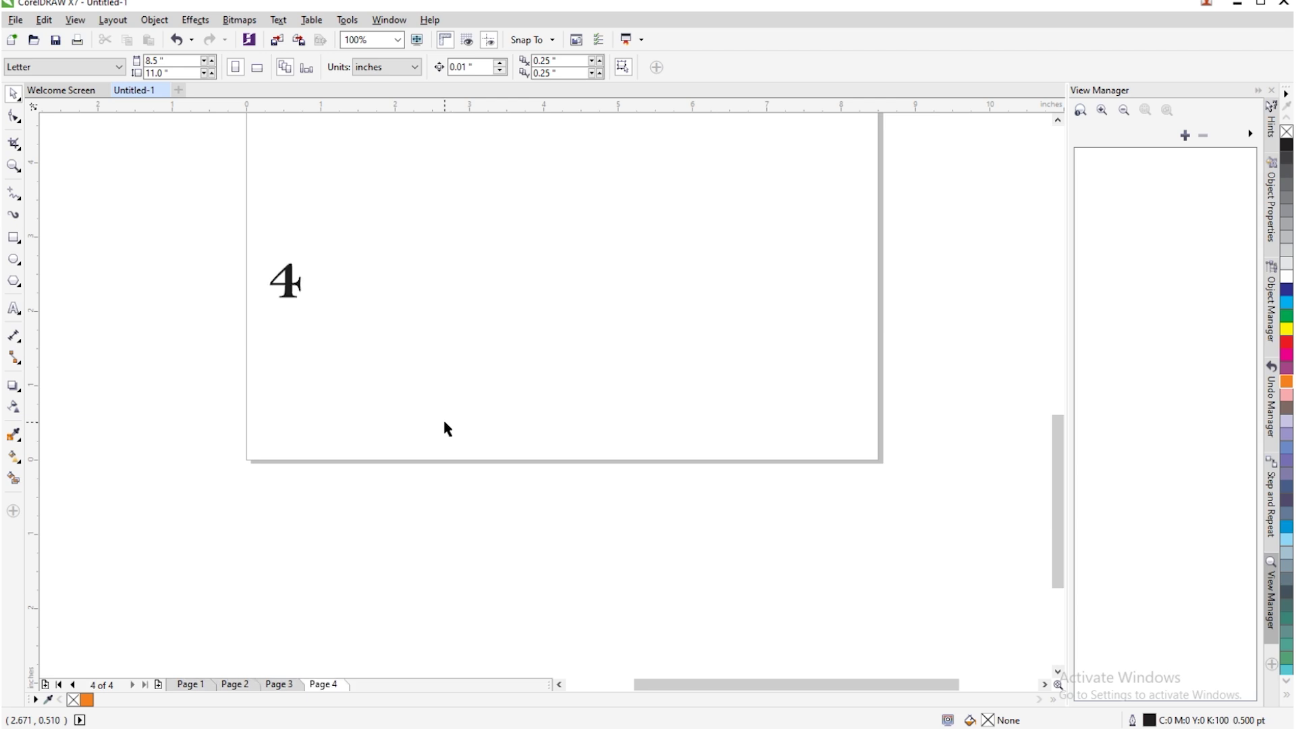
pyautogui.press('pageup')
pyautogui.press('pageup')
pyautogui.press('pageup')
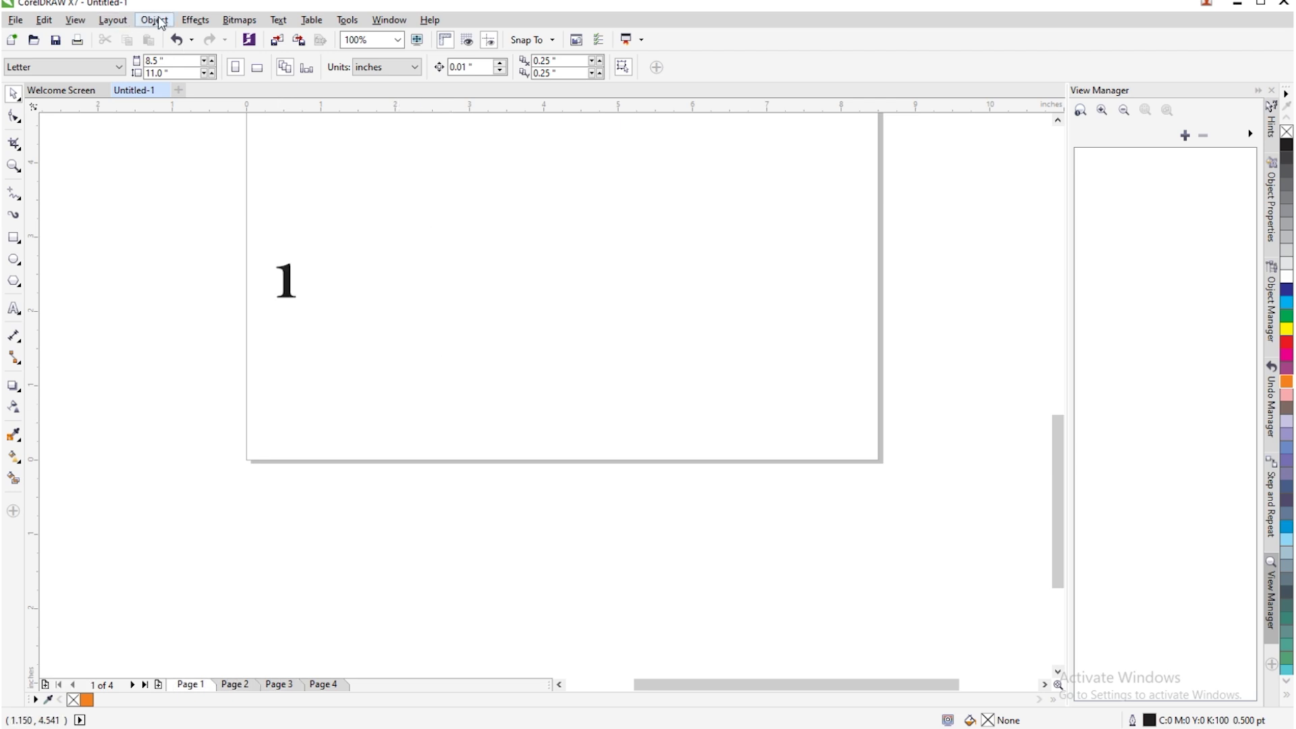
# Step: Set the page number style to uppercase Roman numerals (I, II, III, IV, V)
pyautogui.click(113, 21)
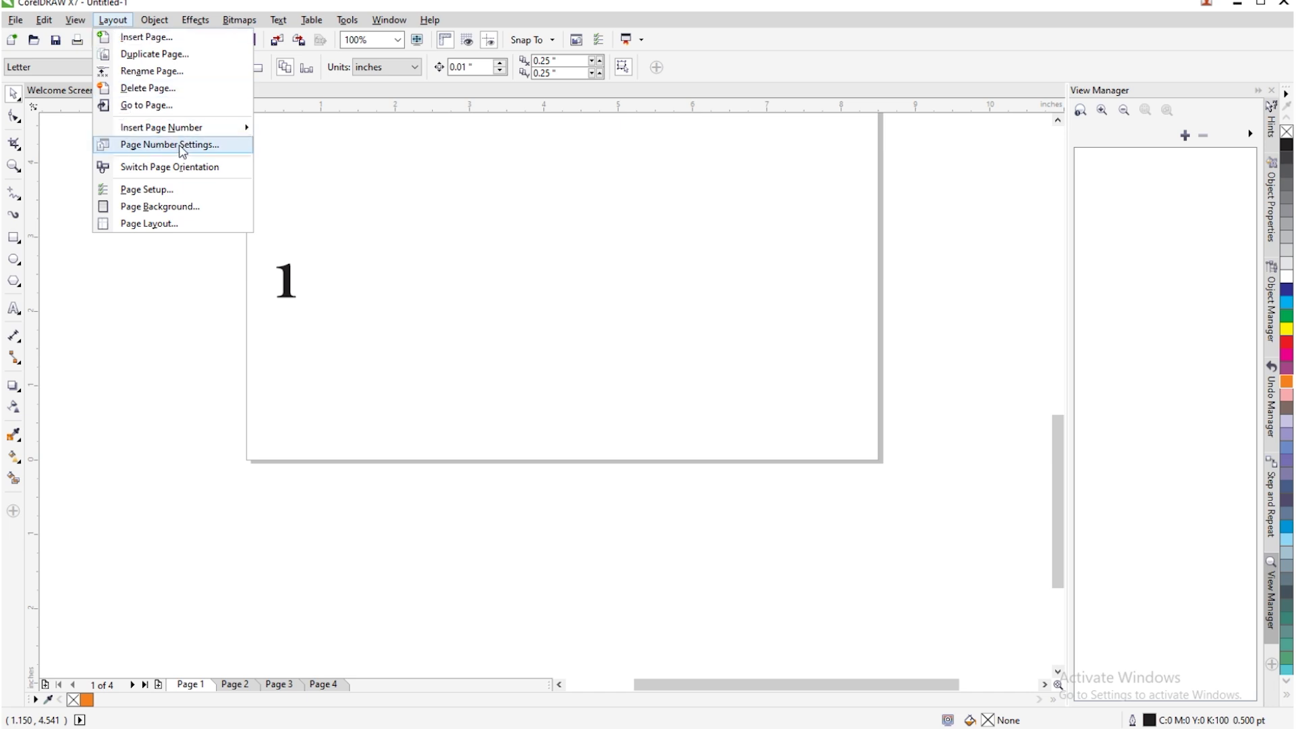
pyautogui.click(170, 145)
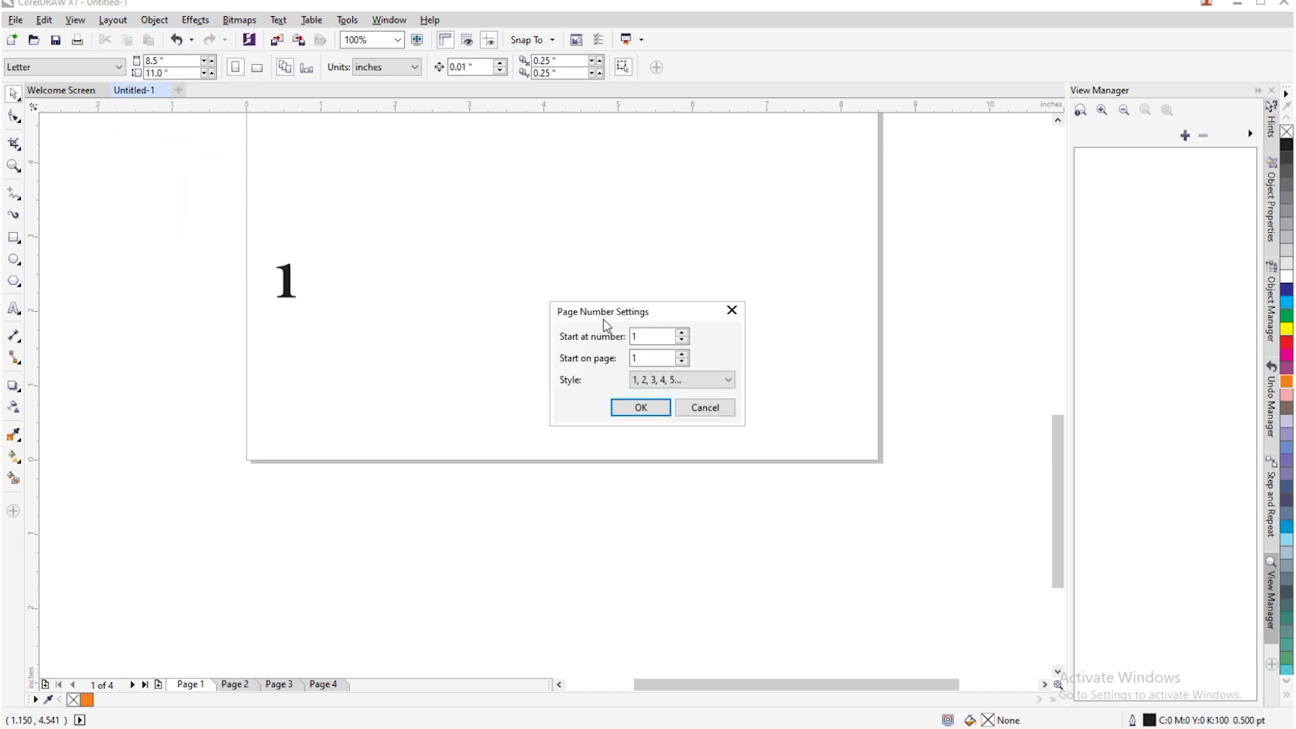
pyautogui.moveTo(616, 314); pyautogui.dragTo(578, 227)
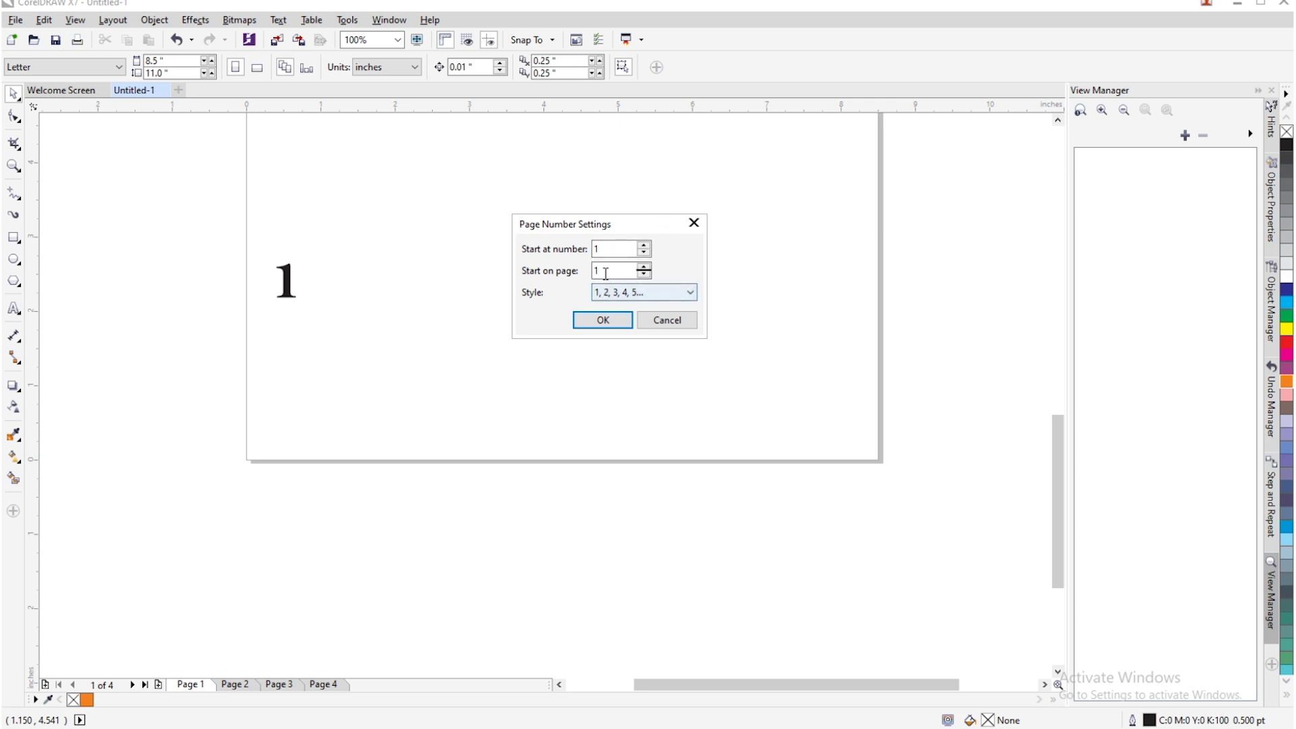
pyautogui.click(614, 297)
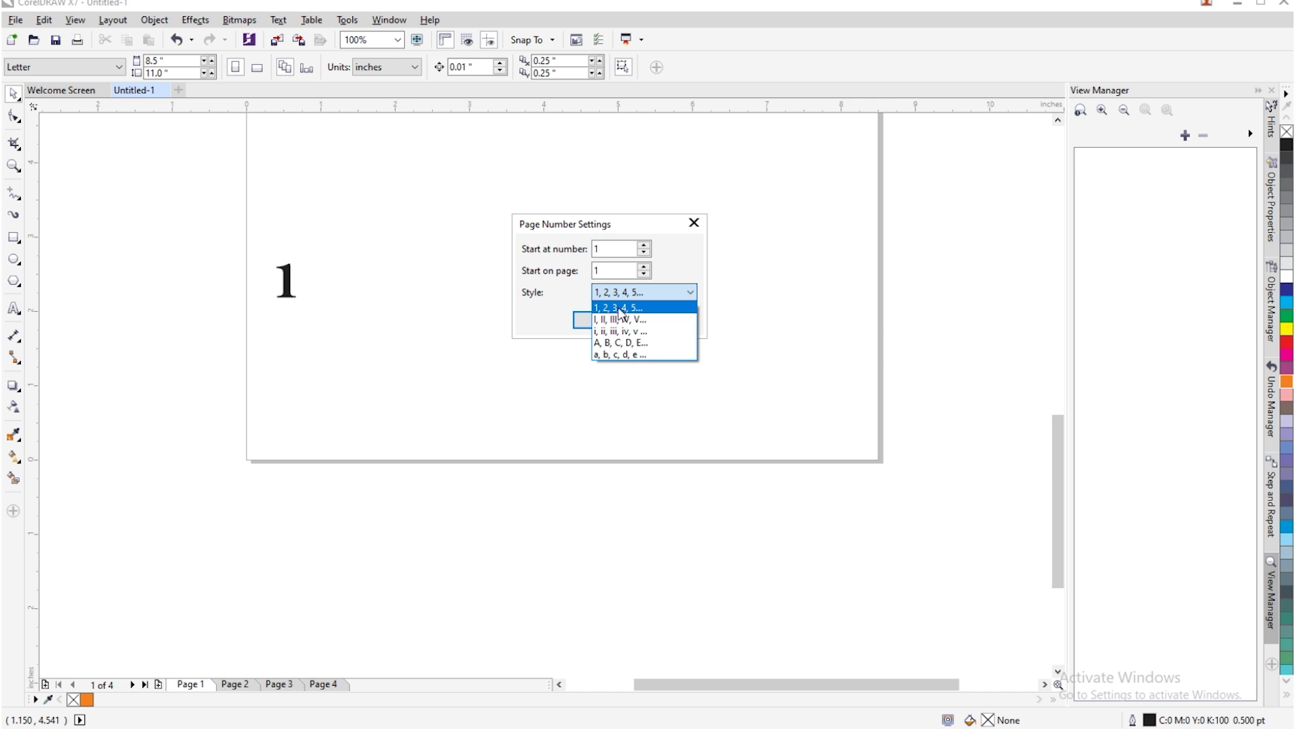
pyautogui.click(625, 320)
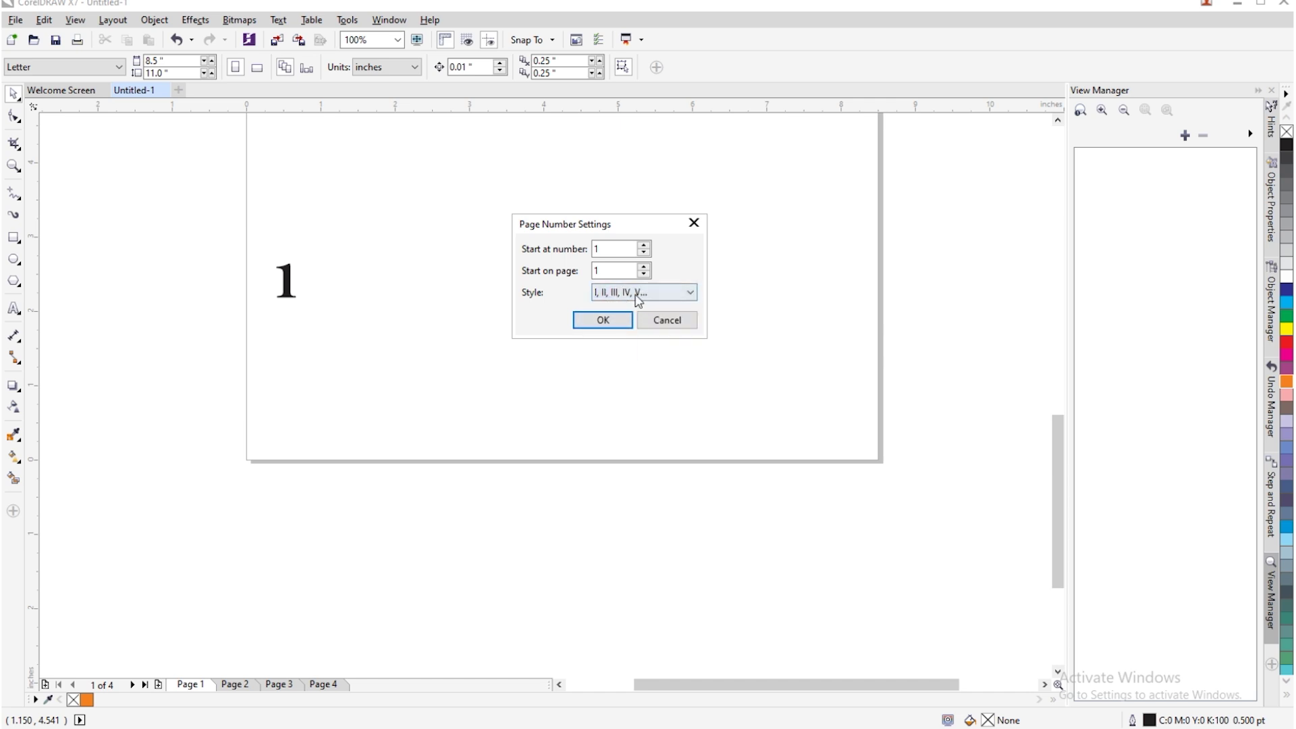
pyautogui.click(602, 321)
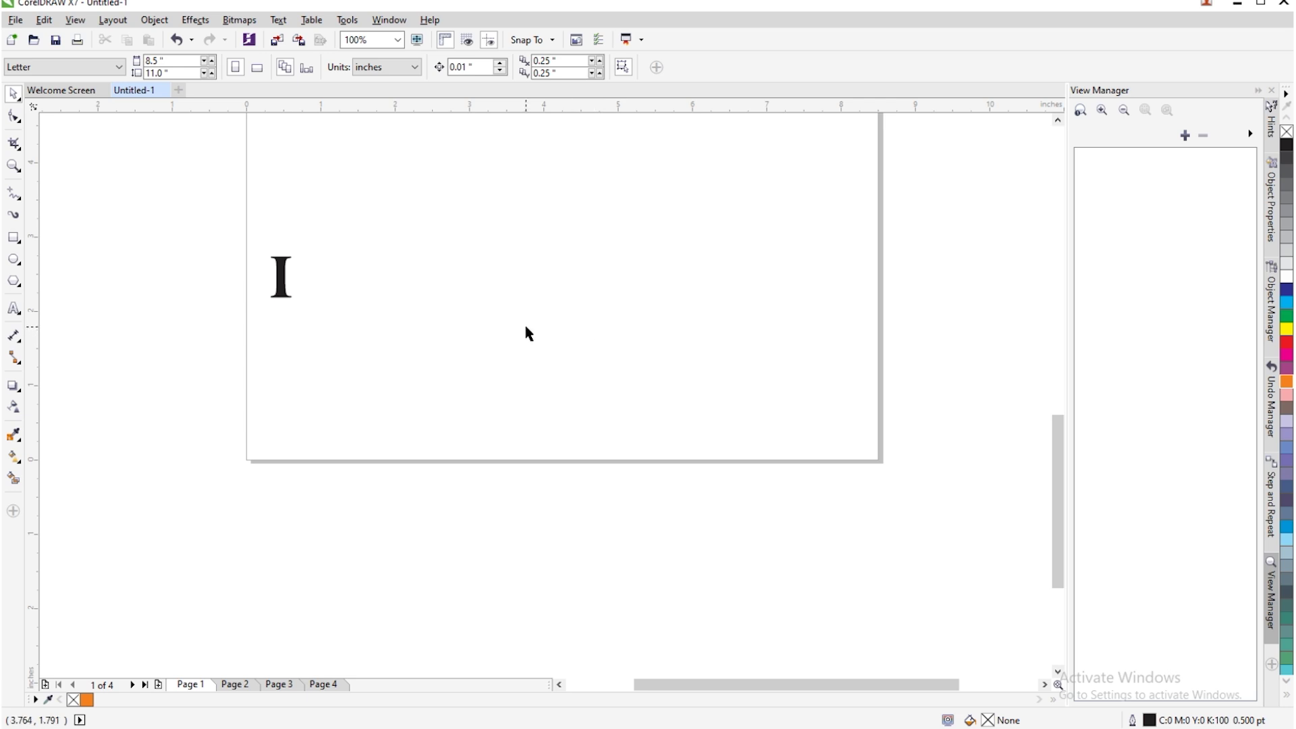
# Step: Examine the Roman page numbers from page 1 through page 4, return to page 1 and dismiss the Insert Page dialog
pyautogui.scroll(-1, 525, 326)
pyautogui.scroll(1, 407, 302)
pyautogui.moveTo(356, 280)
pyautogui.mouseDown()
pyautogui.moveTo(498, 271)
pyautogui.moveTo(430, 260)
pyautogui.mouseUp()
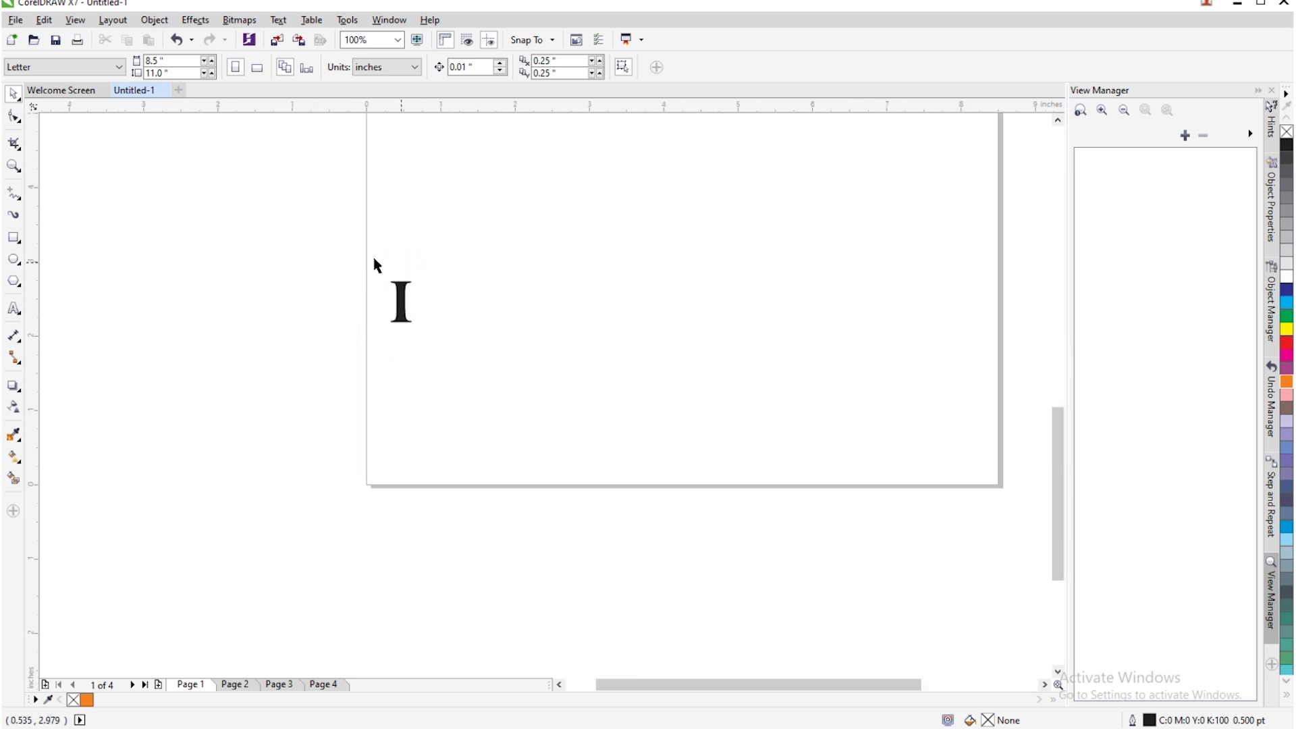
pyautogui.moveTo(342, 255); pyautogui.dragTo(496, 403)
pyautogui.click(433, 310)
pyautogui.press('pagedown')
pyautogui.press('pagedown')
pyautogui.press('pagedown')
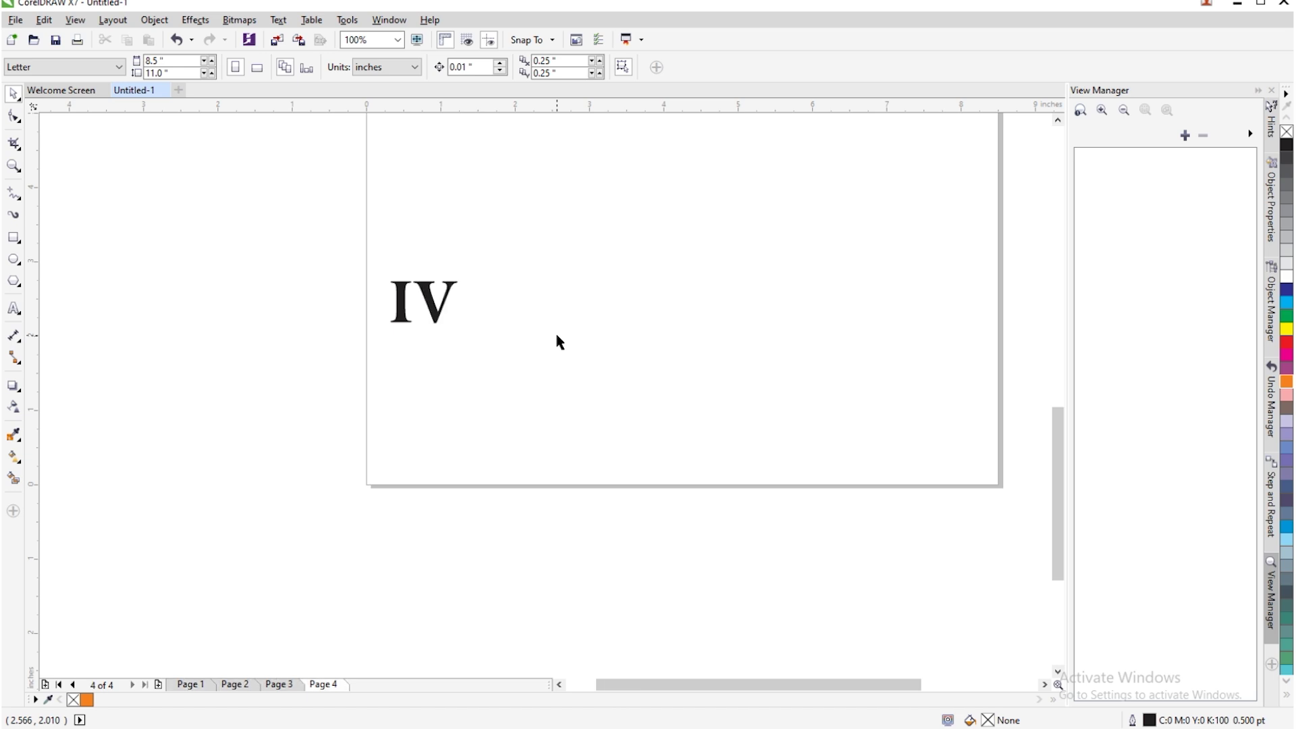
pyautogui.press('pageup')
pyautogui.press('pageup')
pyautogui.press('pageup')
pyautogui.press('pageup')
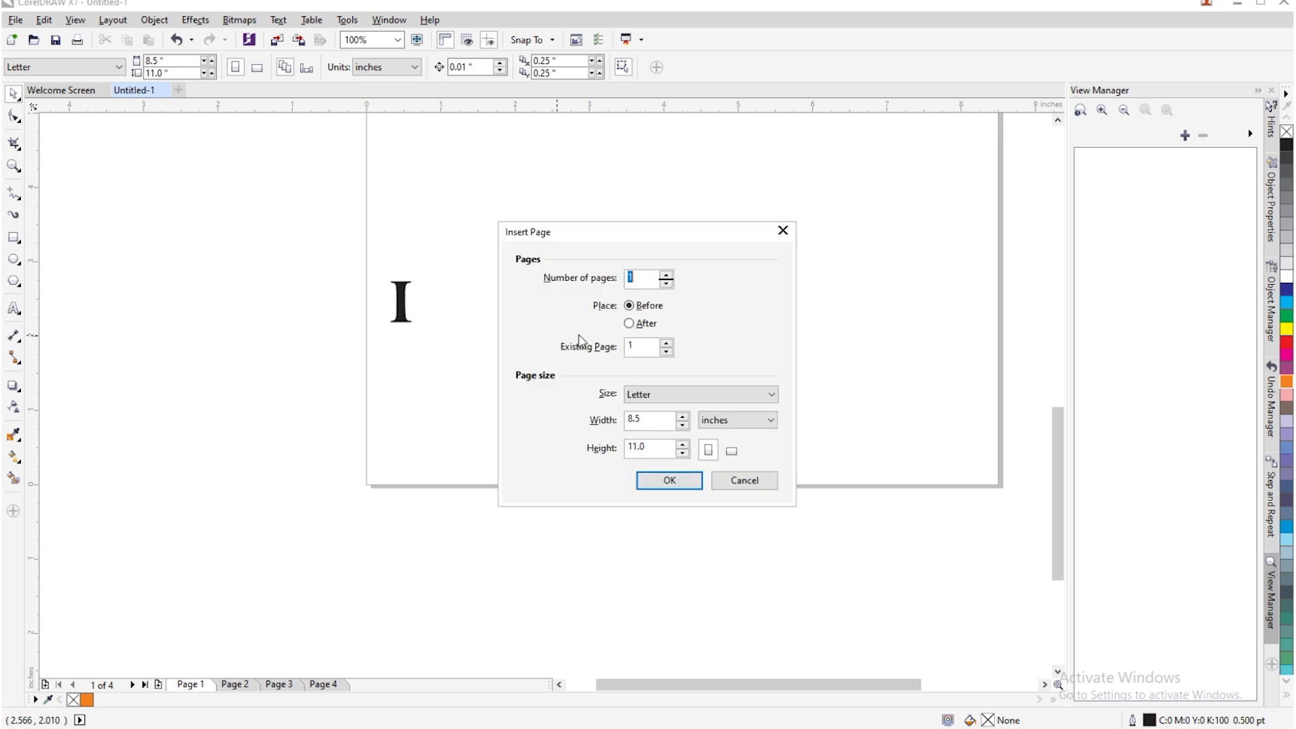
pyautogui.click(782, 231)
# Step: Set the page number style to lowercase letters (a, b, c, d, e)
pyautogui.click(113, 19)
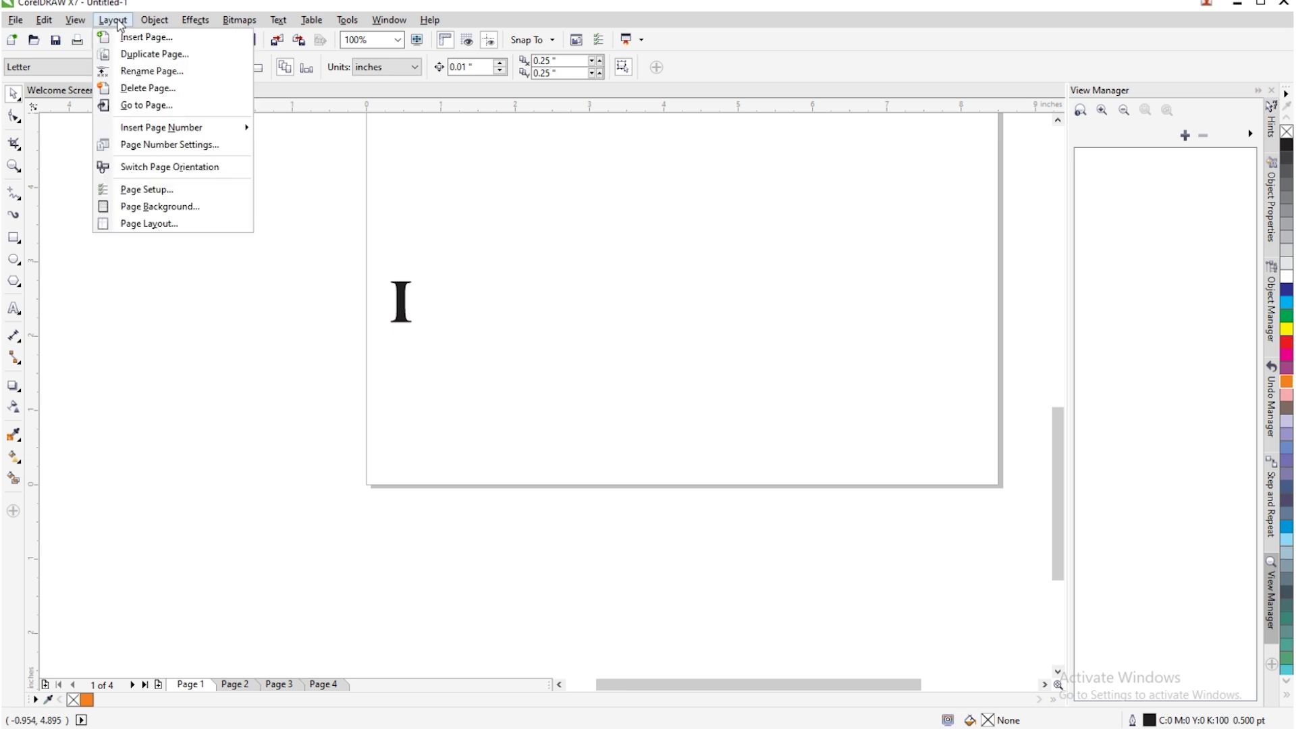
pyautogui.click(160, 145)
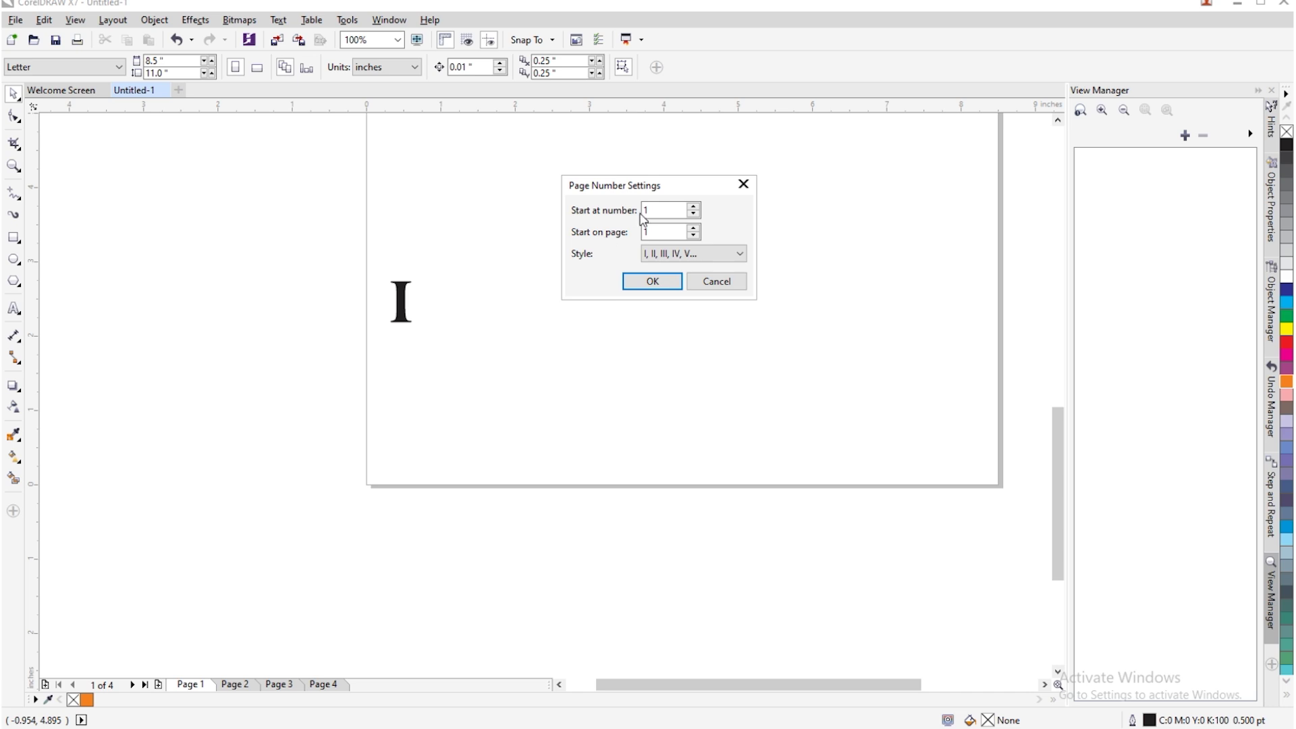
pyautogui.moveTo(658, 210); pyautogui.dragTo(632, 231)
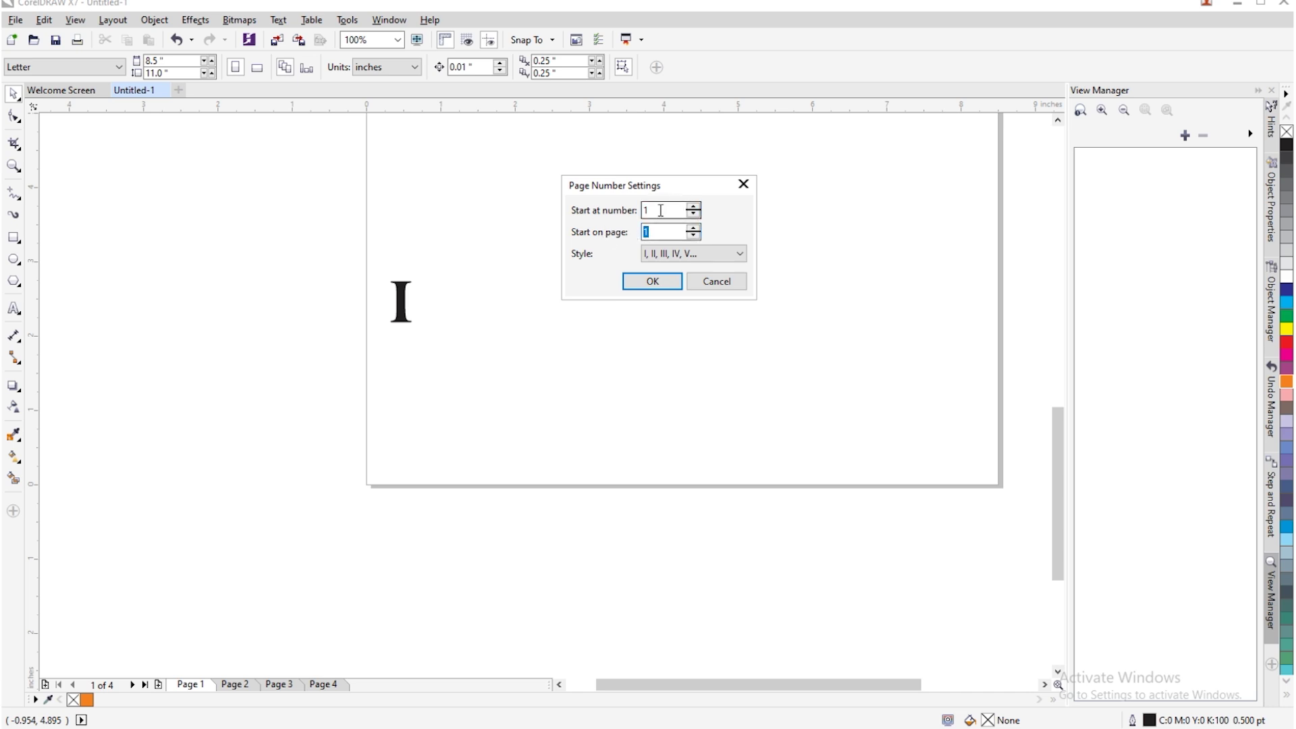
pyautogui.click(662, 256)
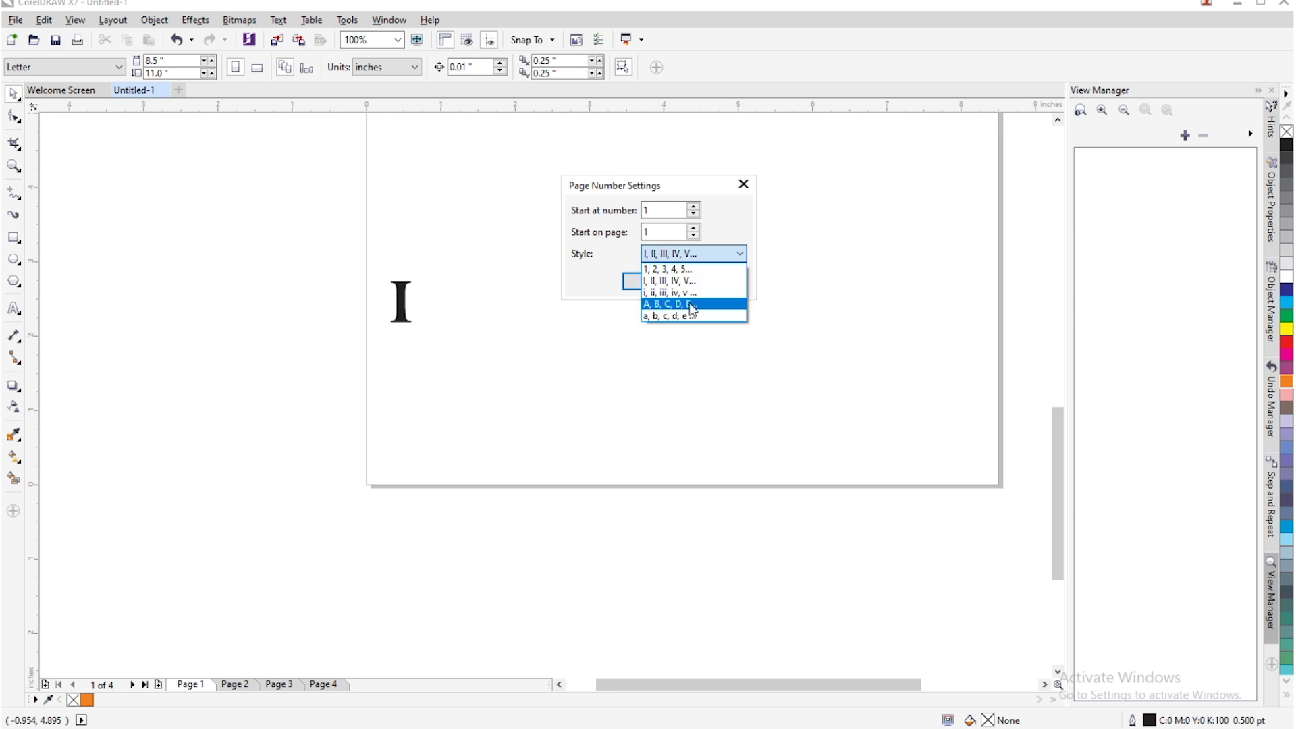
pyautogui.click(691, 316)
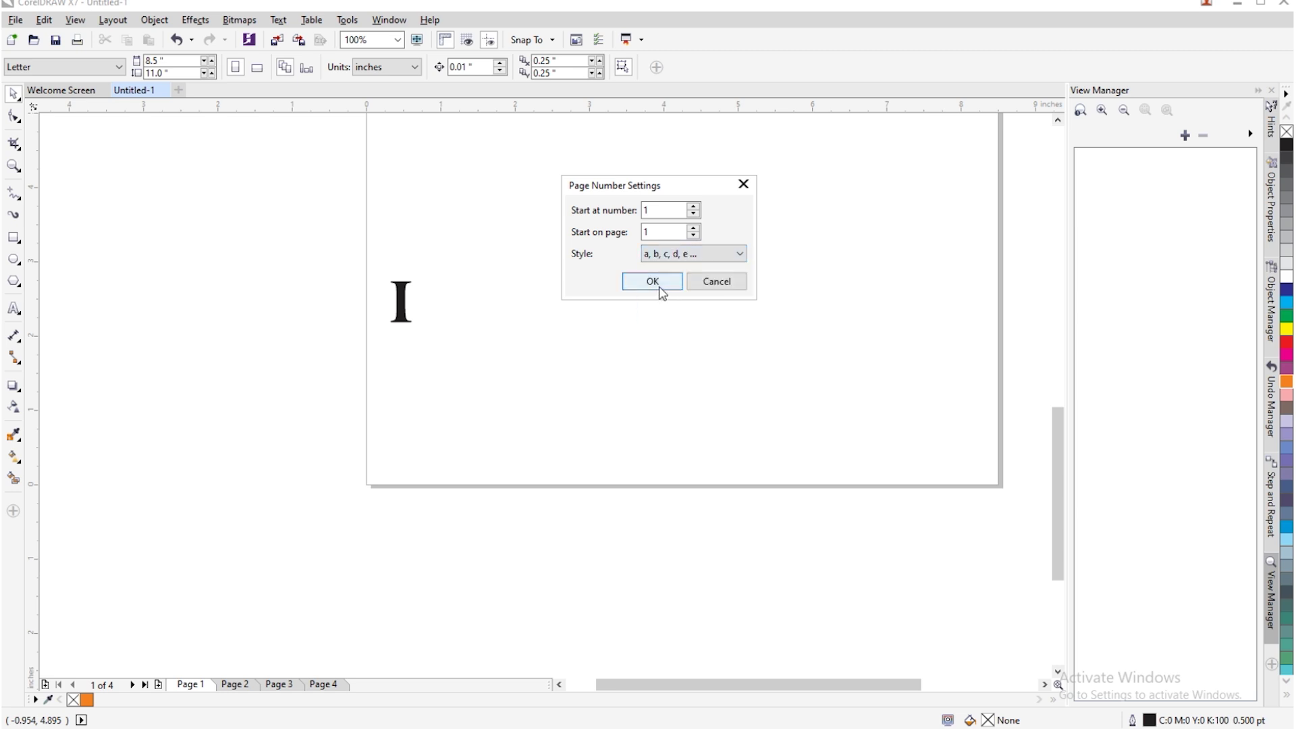
pyautogui.click(658, 282)
# Step: Go through the pages up to page 4 to check the lettered page numbers
pyautogui.press('pagedown')
pyautogui.press('pagedown')
pyautogui.press('pagedown')
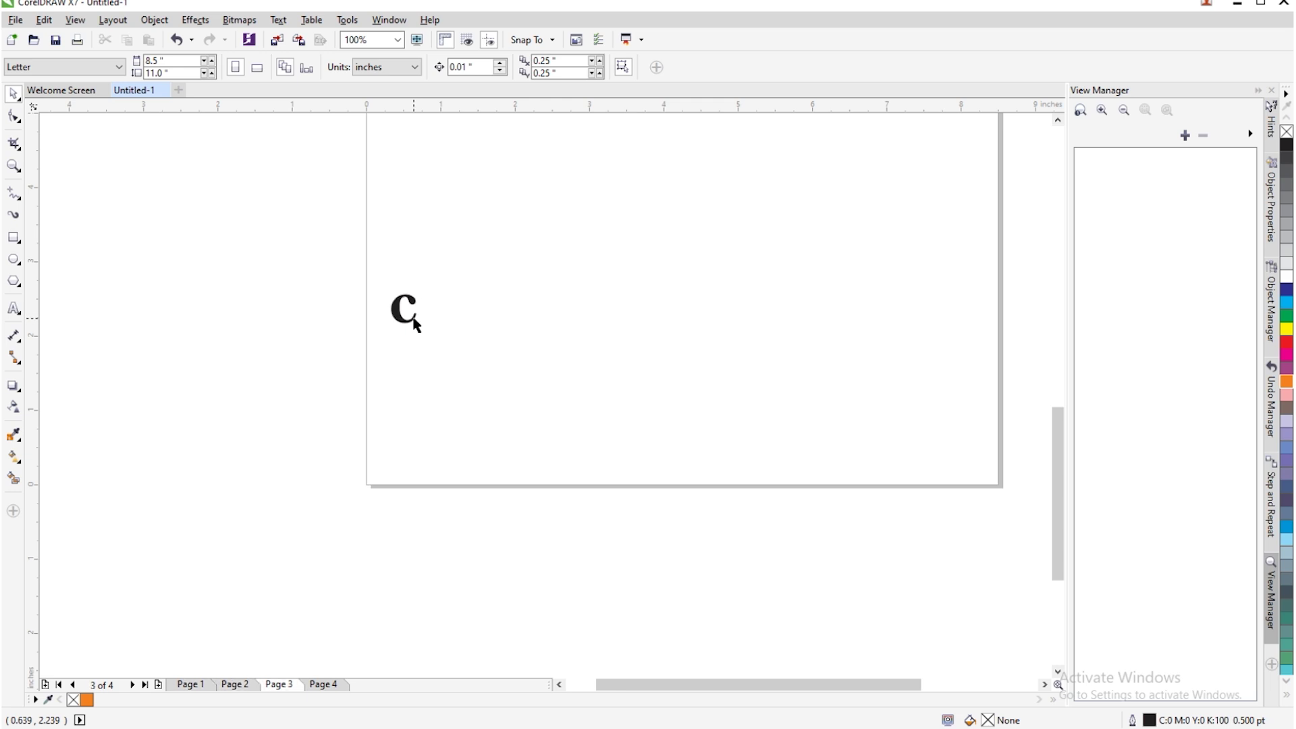
# Step: Set the page number style back to Arabic numerals (1, 2, 3, 4, 5)
pyautogui.click(112, 20)
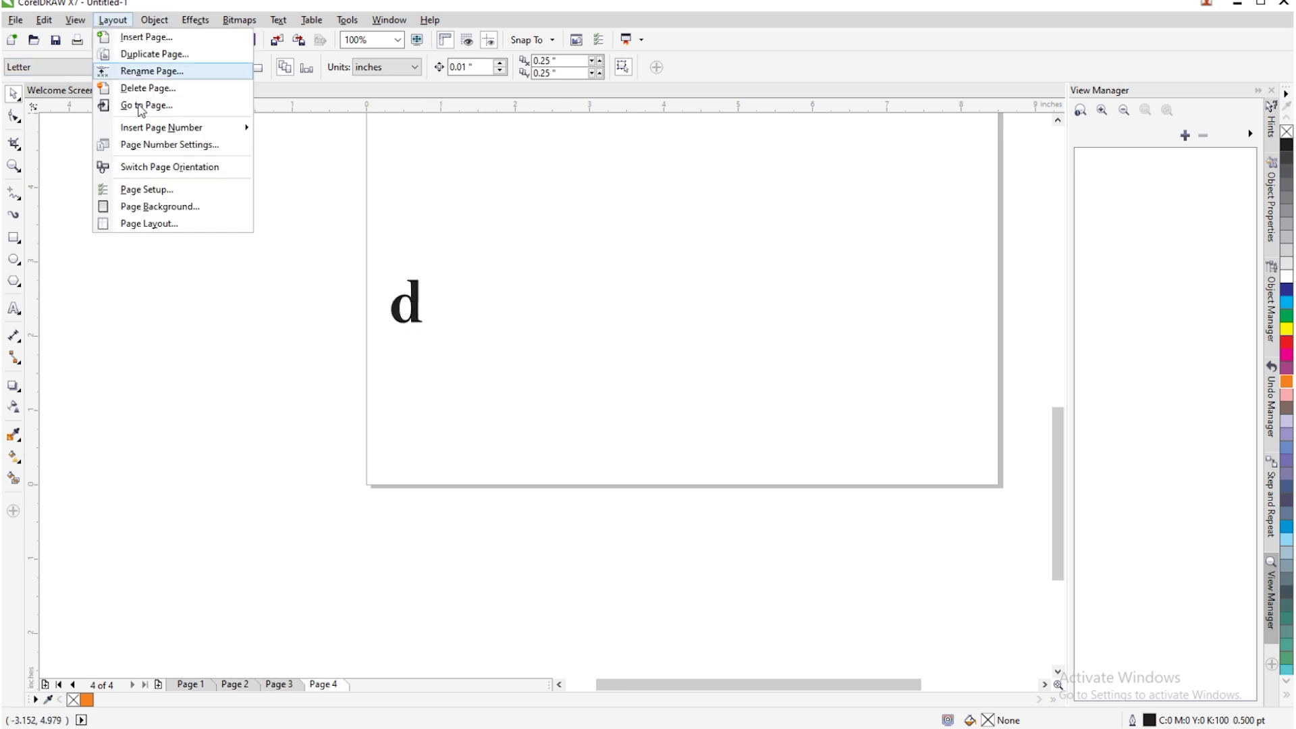
pyautogui.click(169, 145)
pyautogui.click(670, 256)
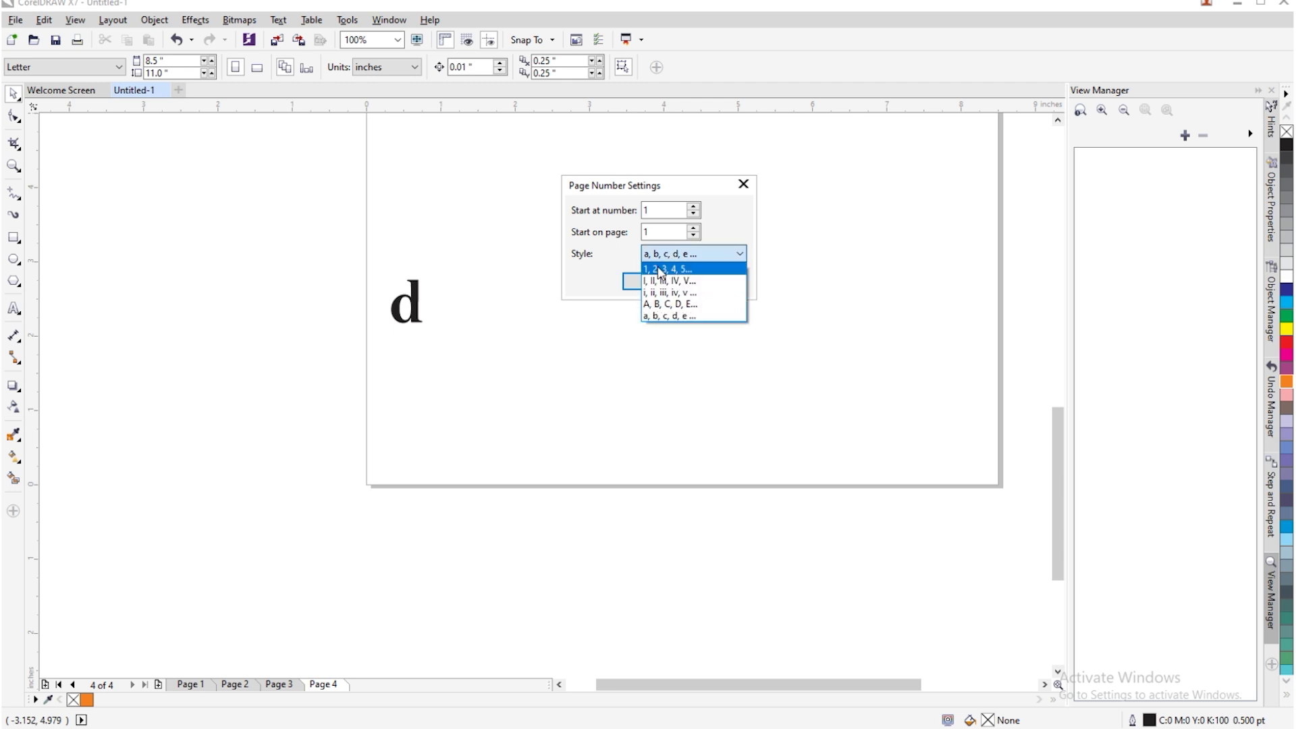
pyautogui.click(668, 270)
pyautogui.click(652, 282)
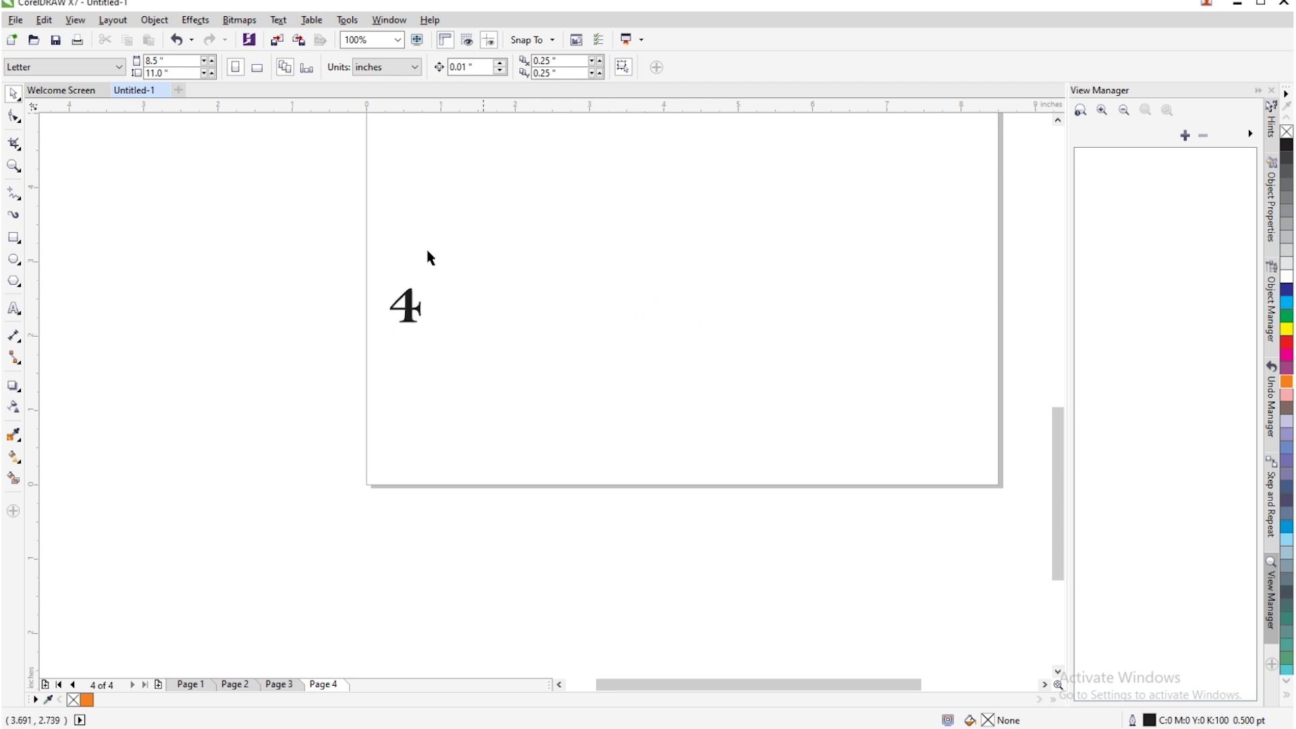
# Step: Use Switch Page Orientation to turn the pages to landscape and back to portrait
pyautogui.click(113, 19)
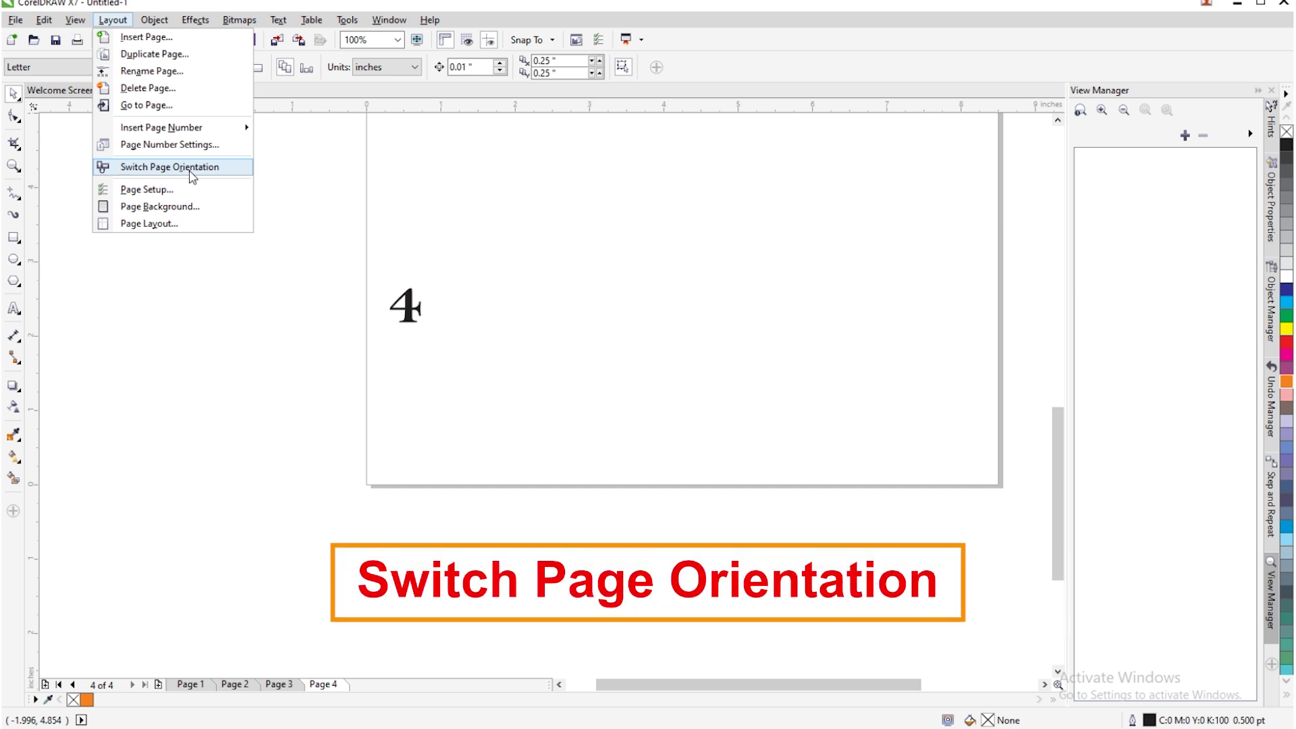
pyautogui.click(209, 169)
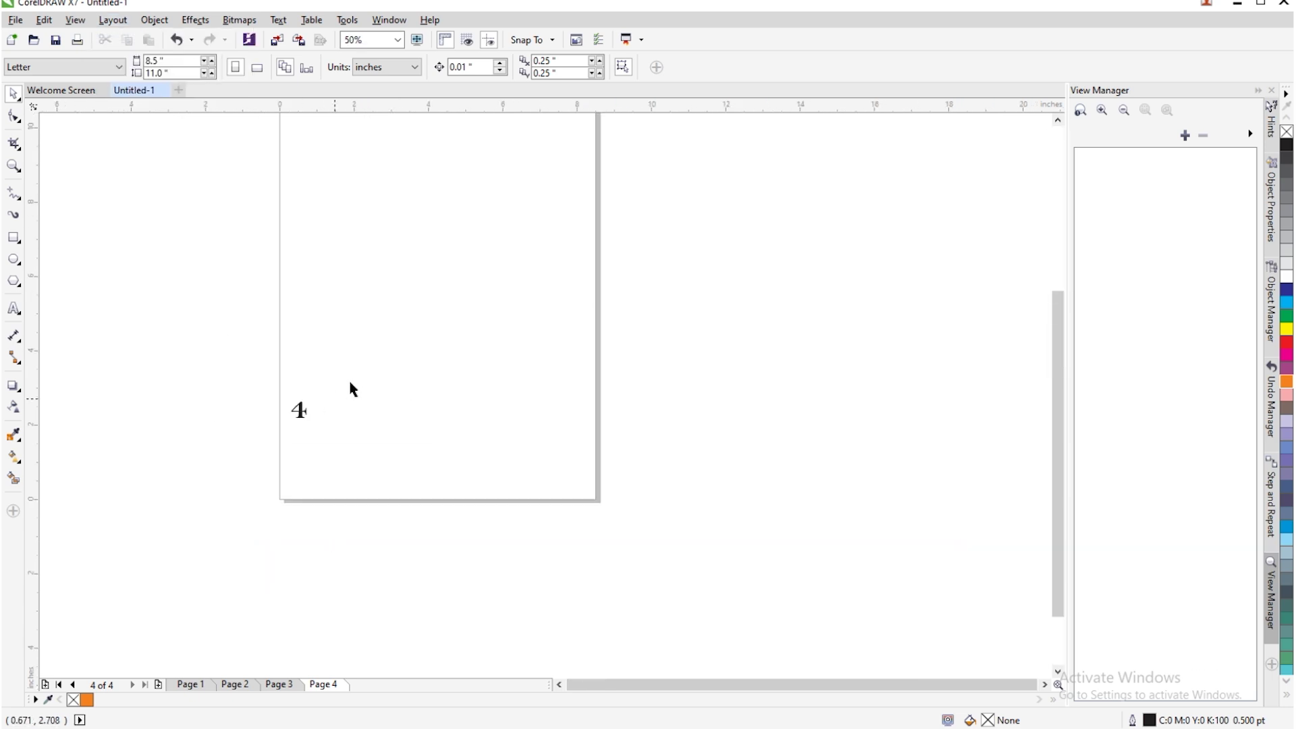
pyautogui.scroll(-1, 335, 371)
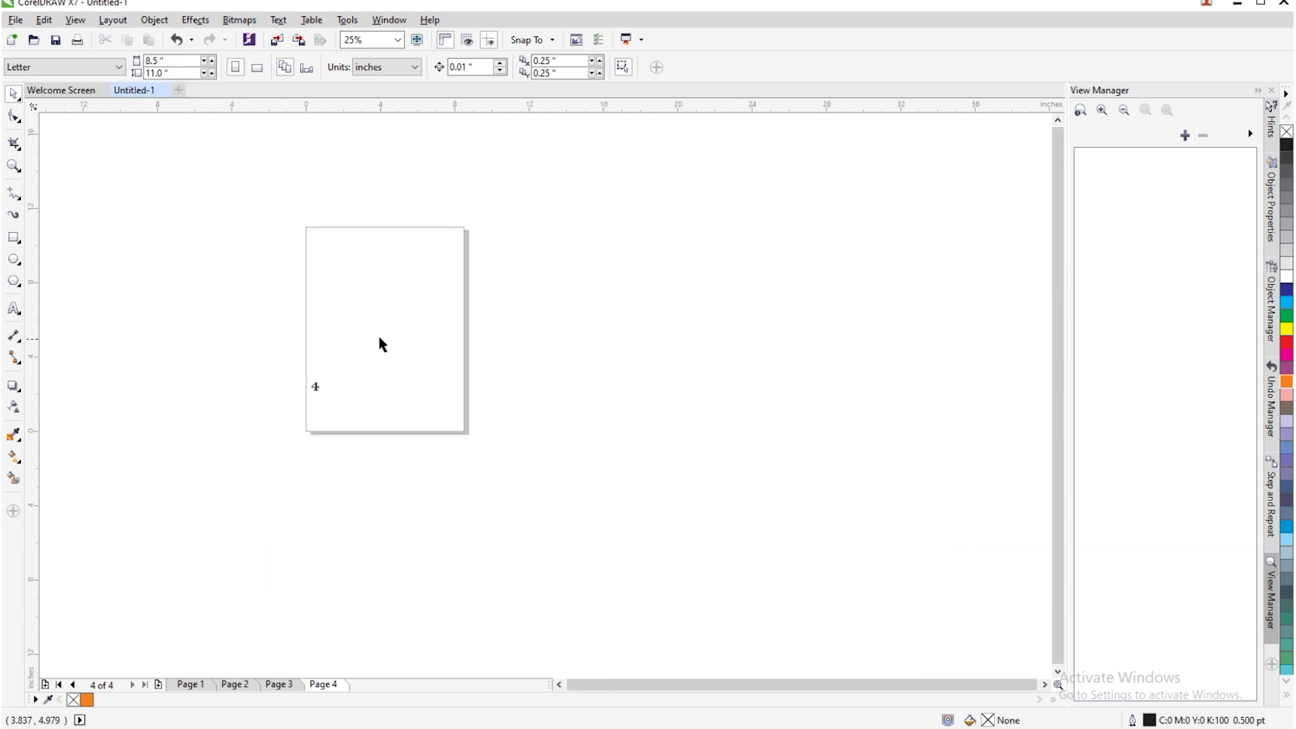
pyautogui.click(113, 20)
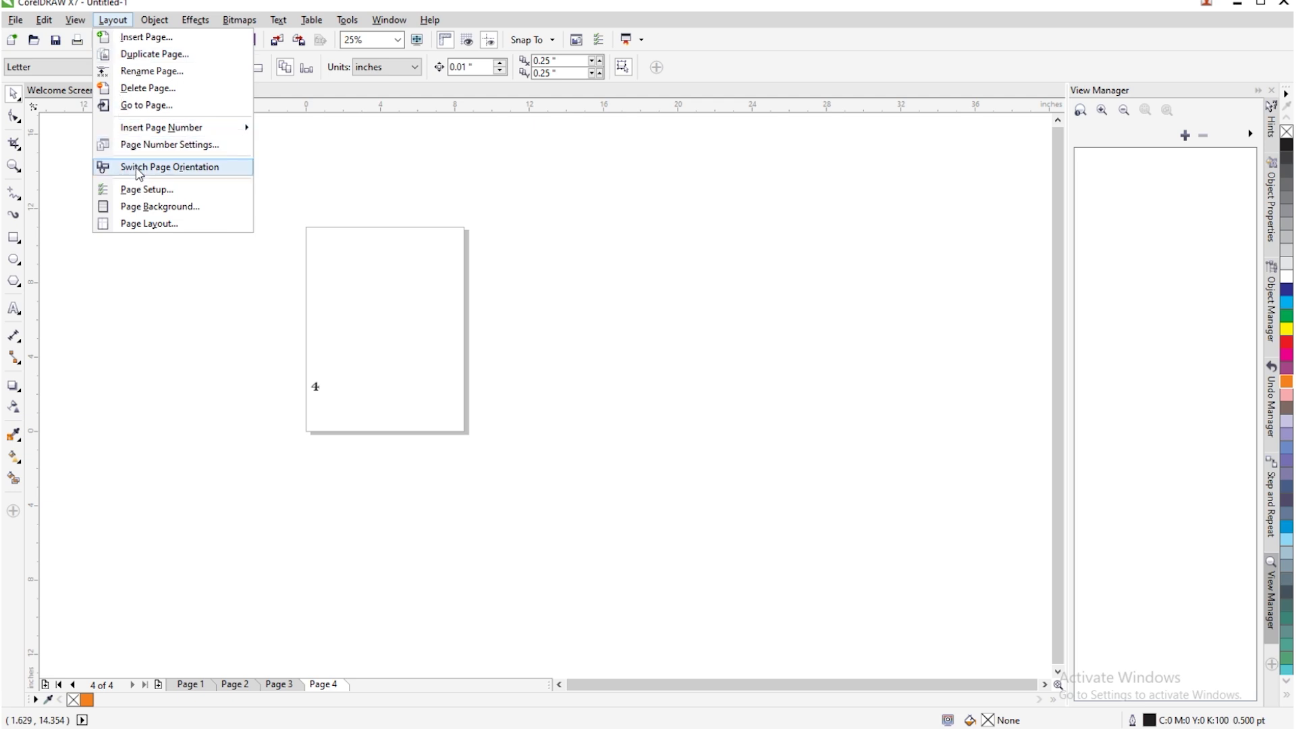
pyautogui.click(209, 177)
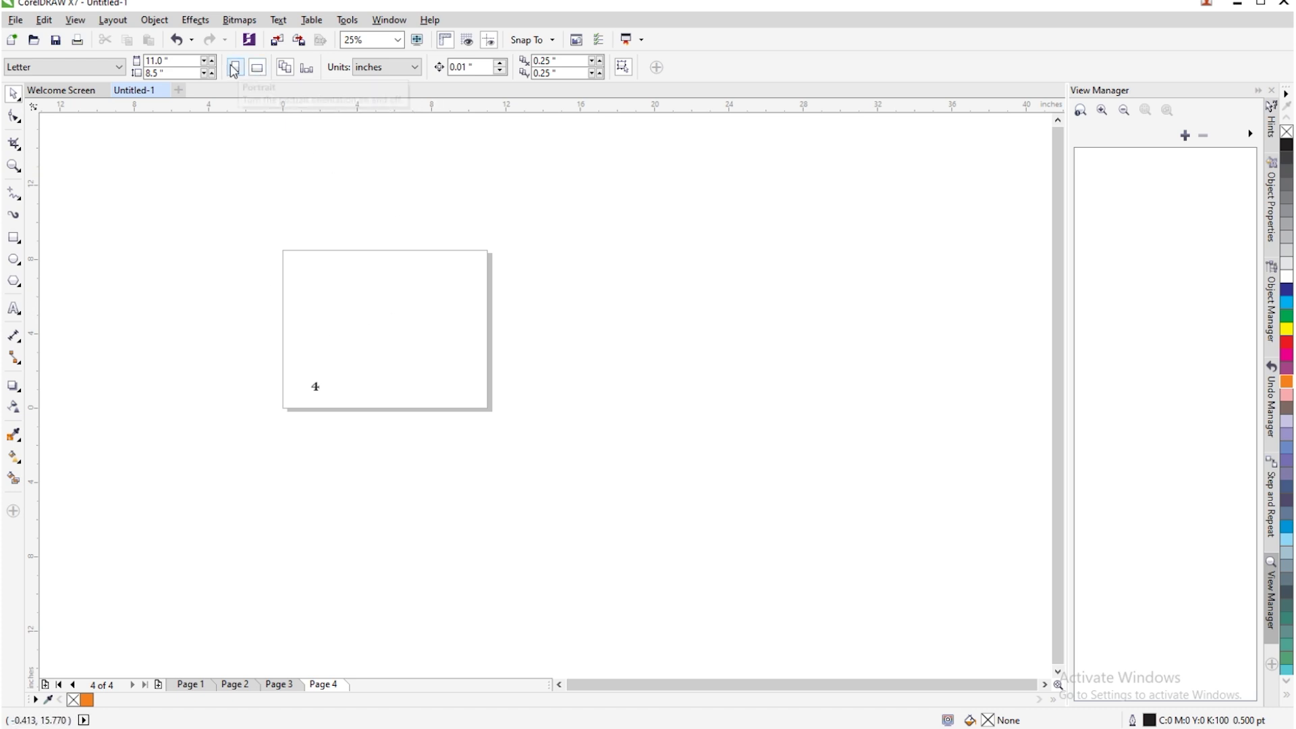
pyautogui.click(113, 21)
pyautogui.click(157, 167)
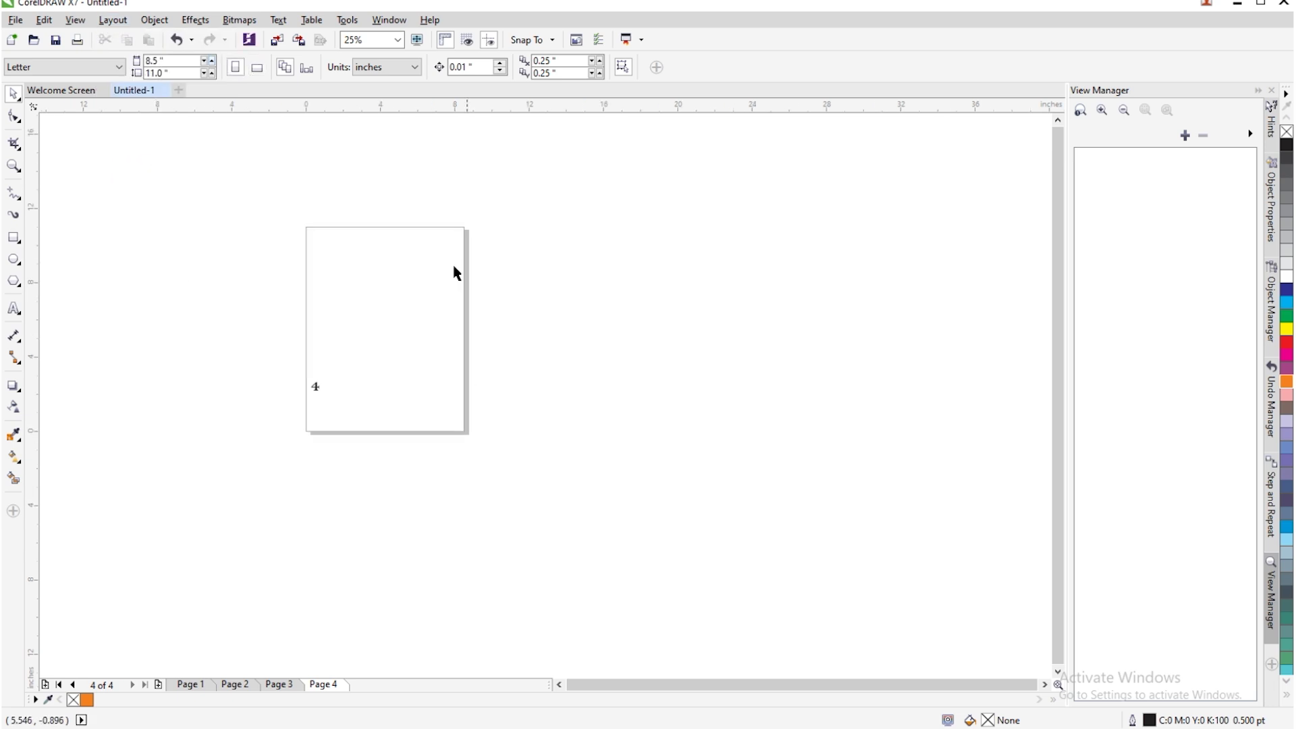
# Step: Set the orientation directly to Landscape and back to Portrait, twice in a row, ending in Portrait
pyautogui.click(258, 70)
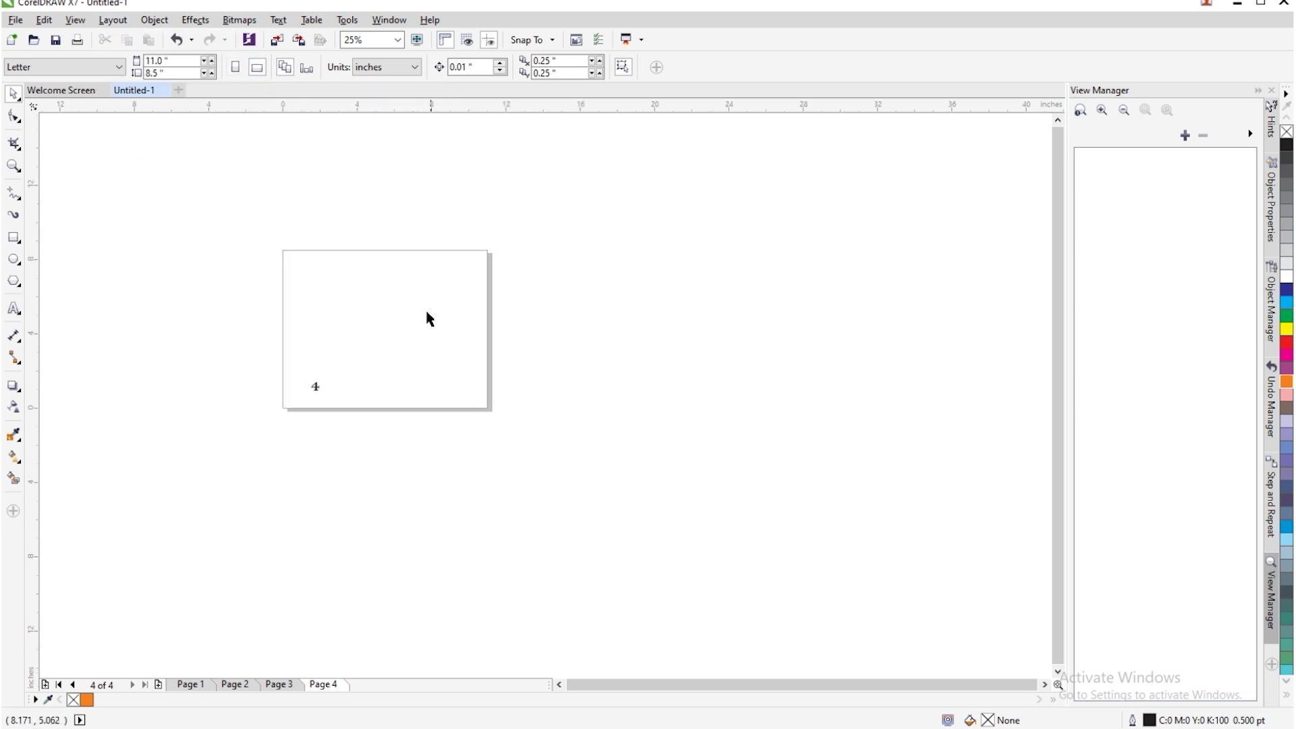
pyautogui.click(240, 73)
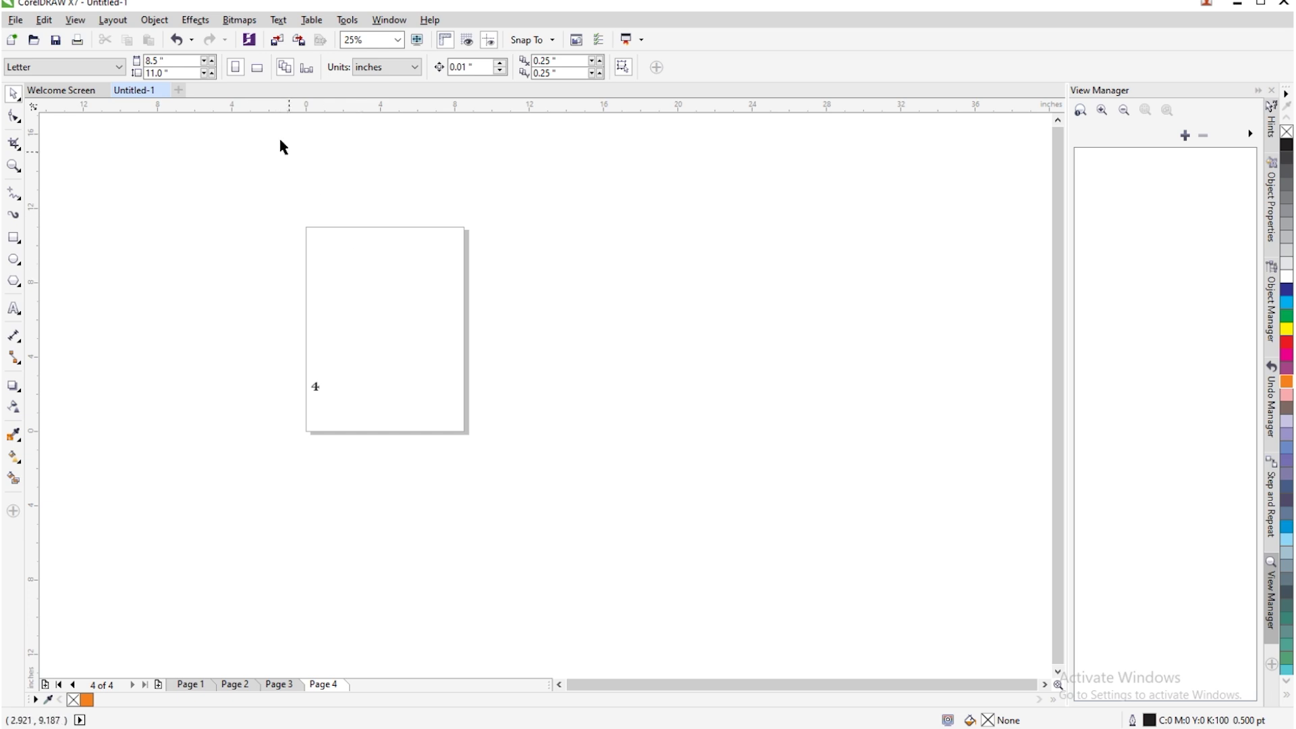
pyautogui.click(258, 71)
pyautogui.click(235, 68)
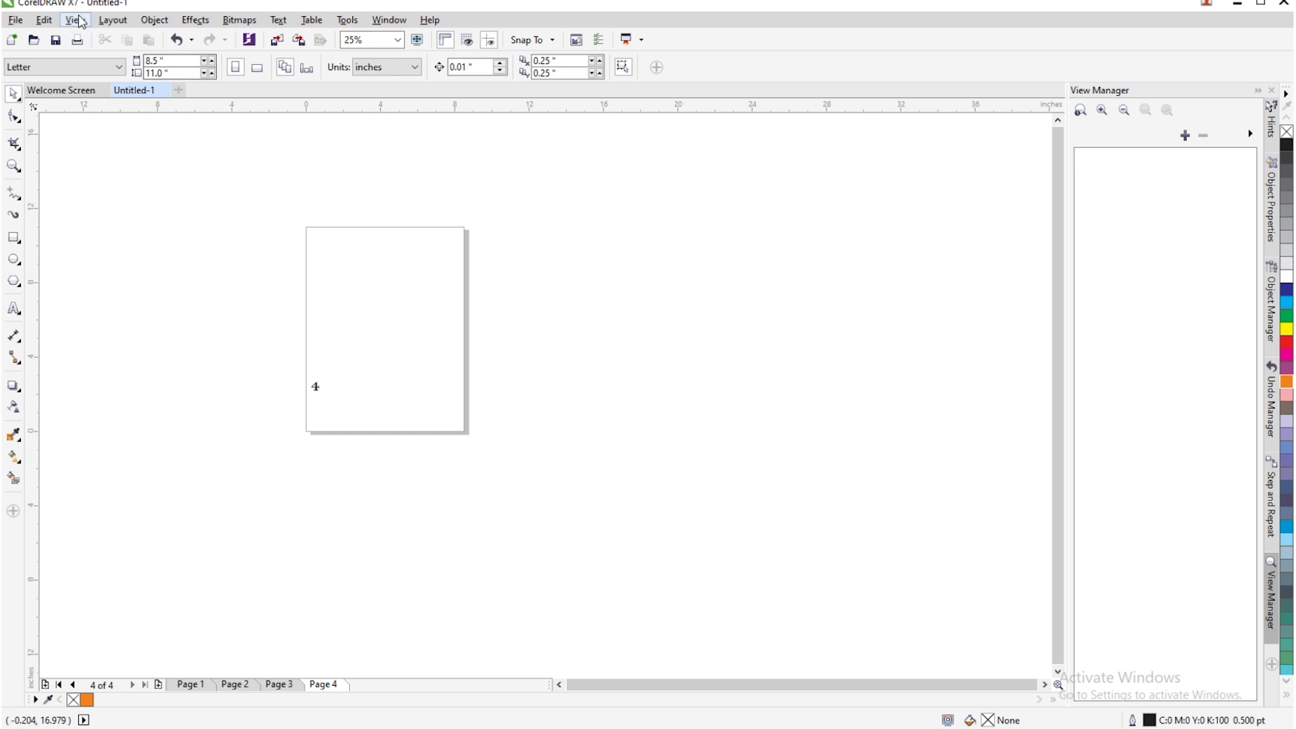
# Step: Open the document's page setup and examine the available page sizes and measurement units, keeping Letter and inches
pyautogui.click(123, 24)
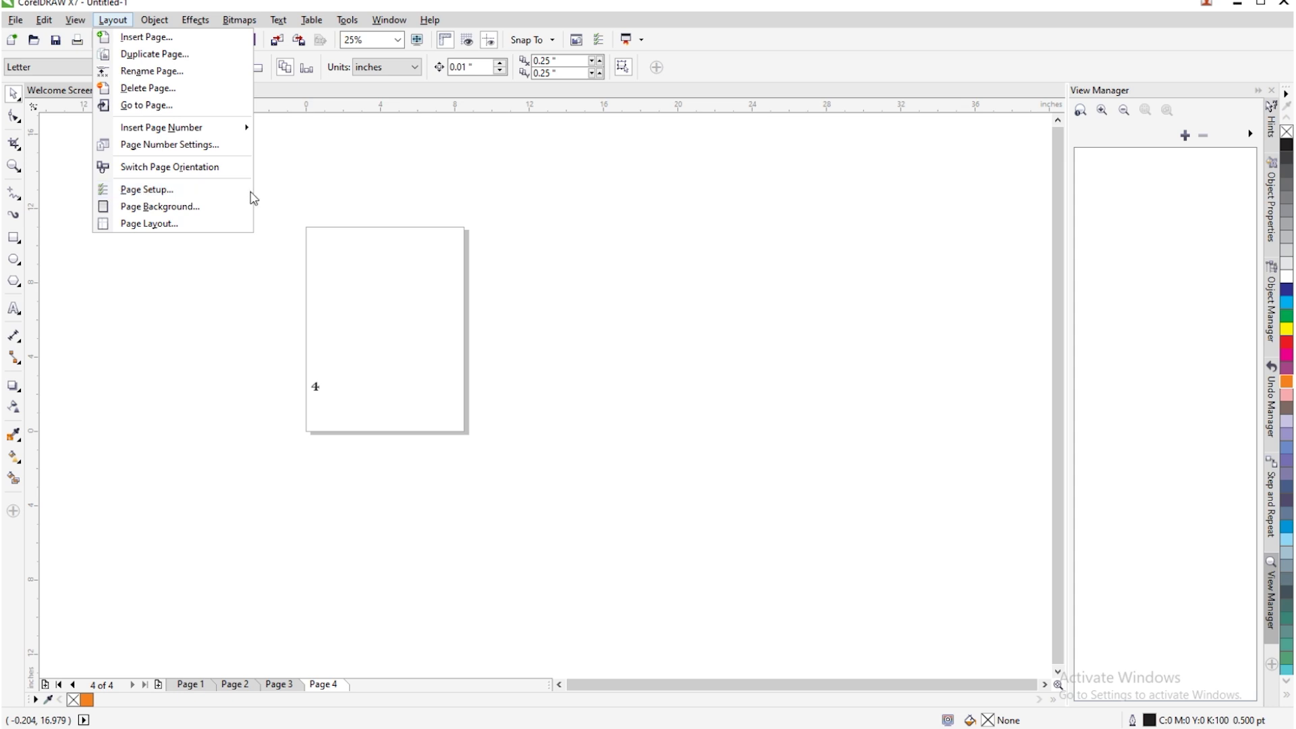
pyautogui.click(184, 193)
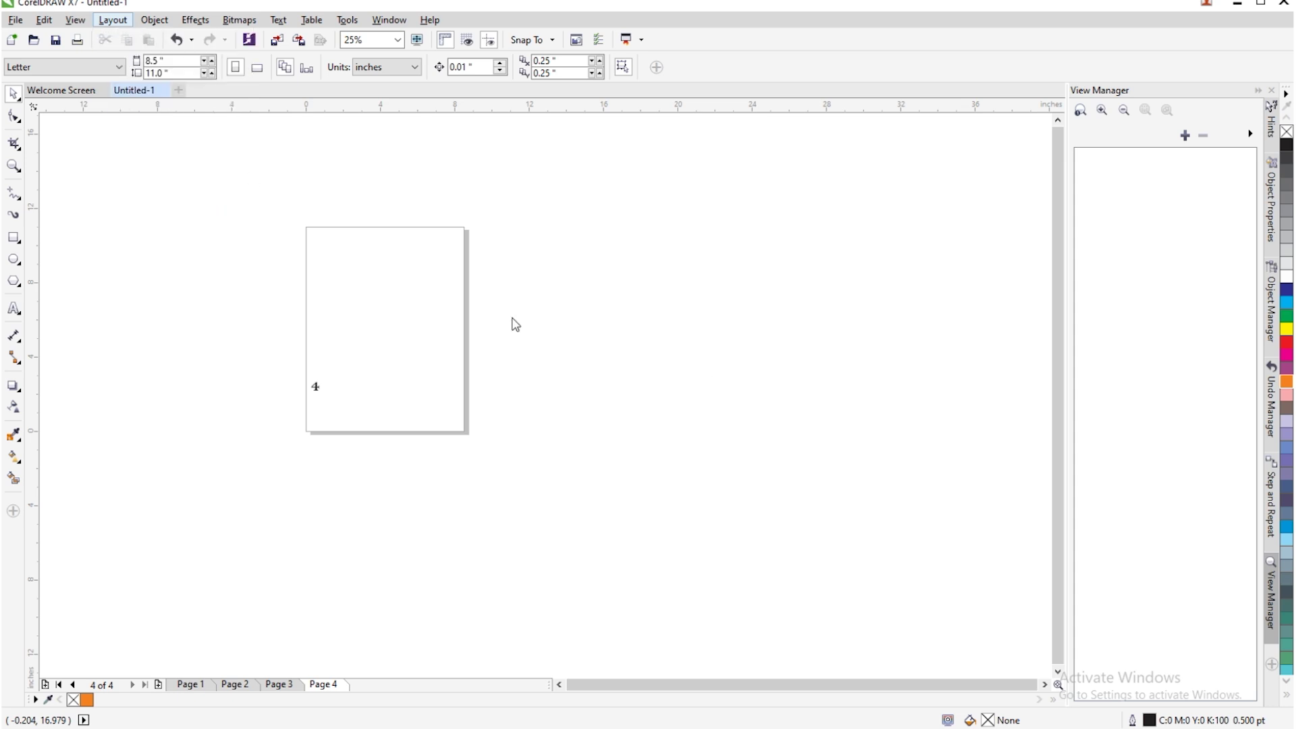
pyautogui.moveTo(704, 153); pyautogui.dragTo(528, 124)
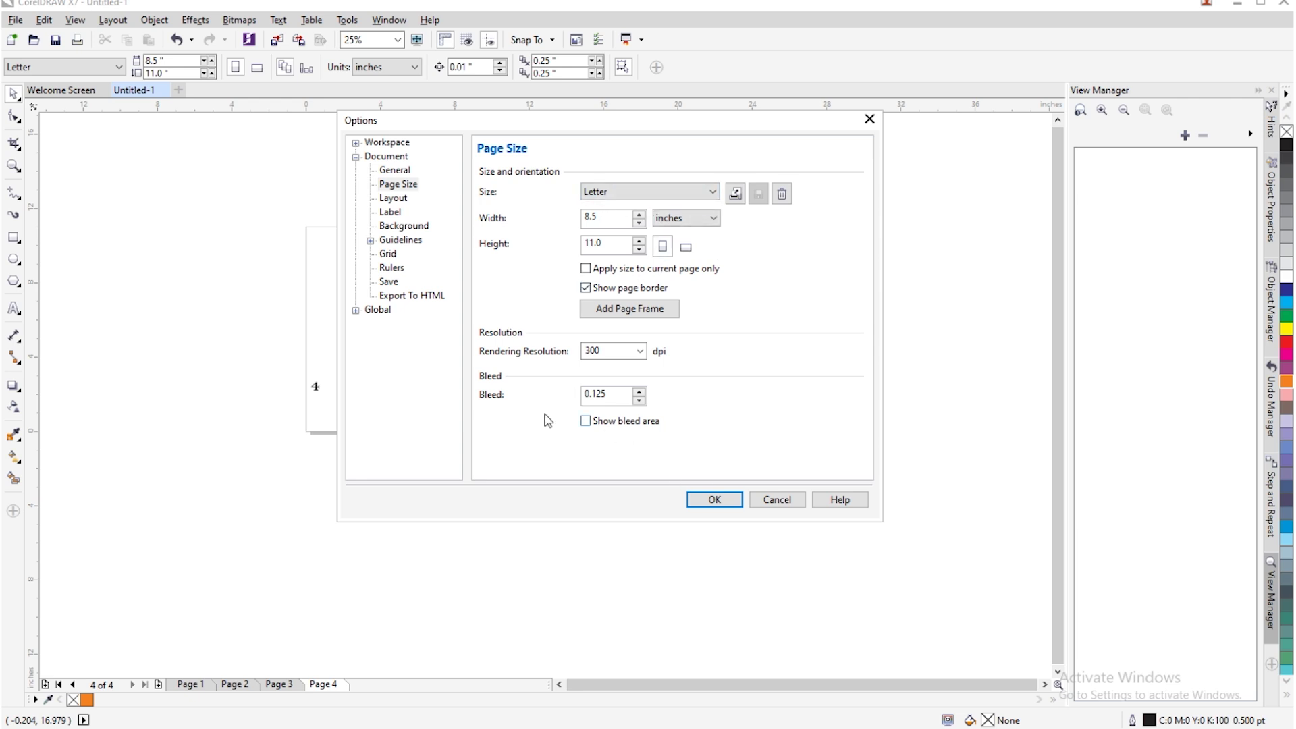
pyautogui.click(635, 193)
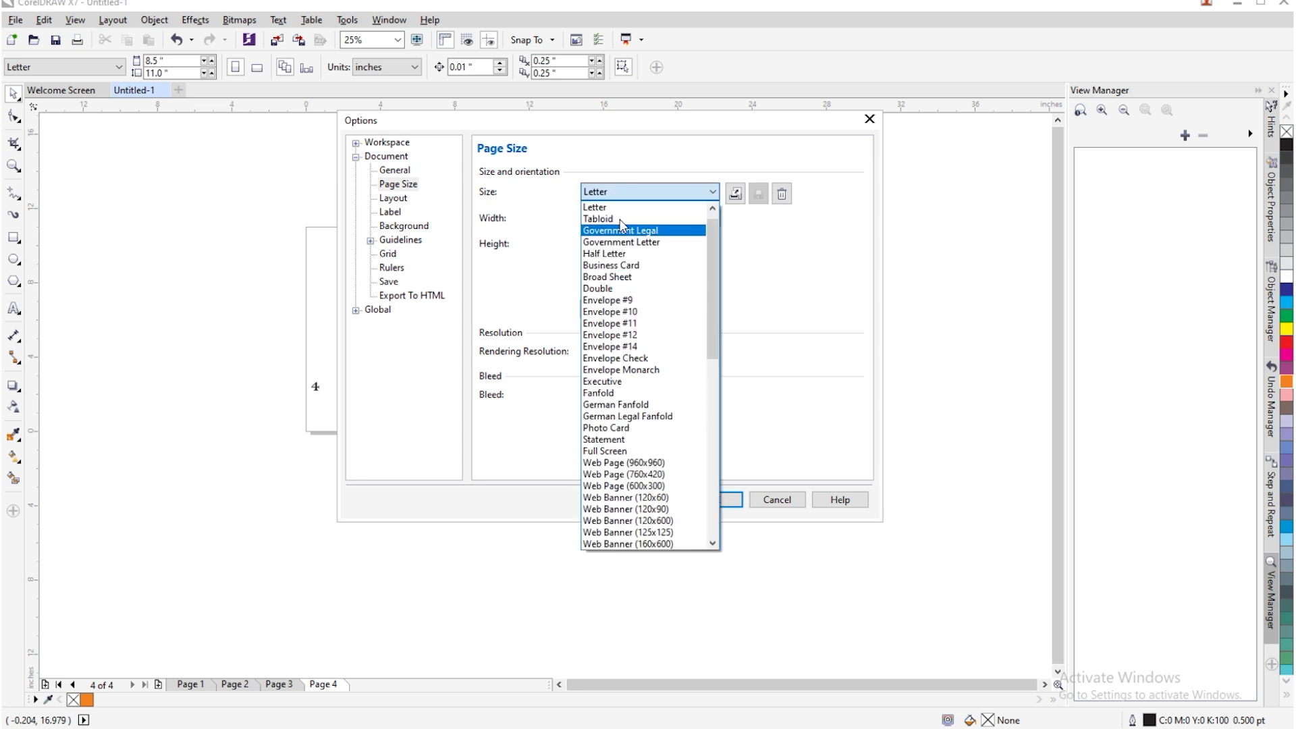
pyautogui.click(618, 206)
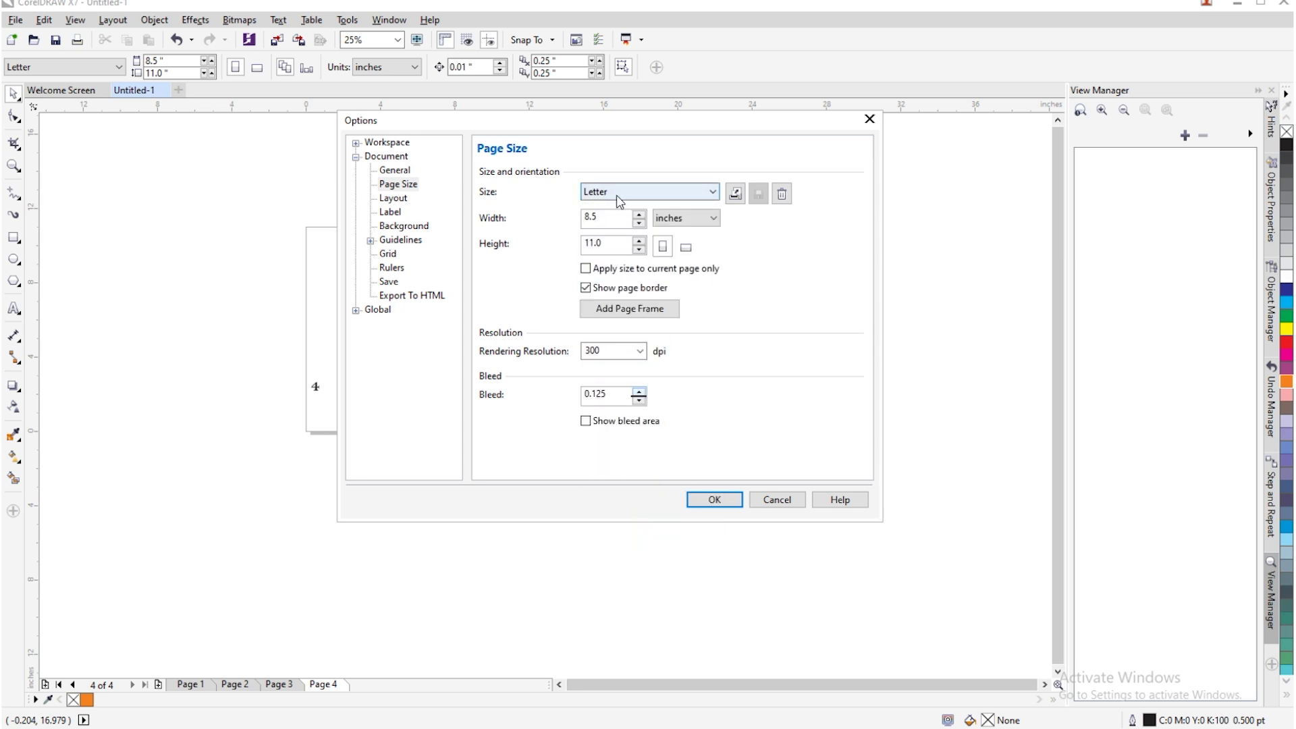
pyautogui.press('Tab')
pyautogui.press('Tab')
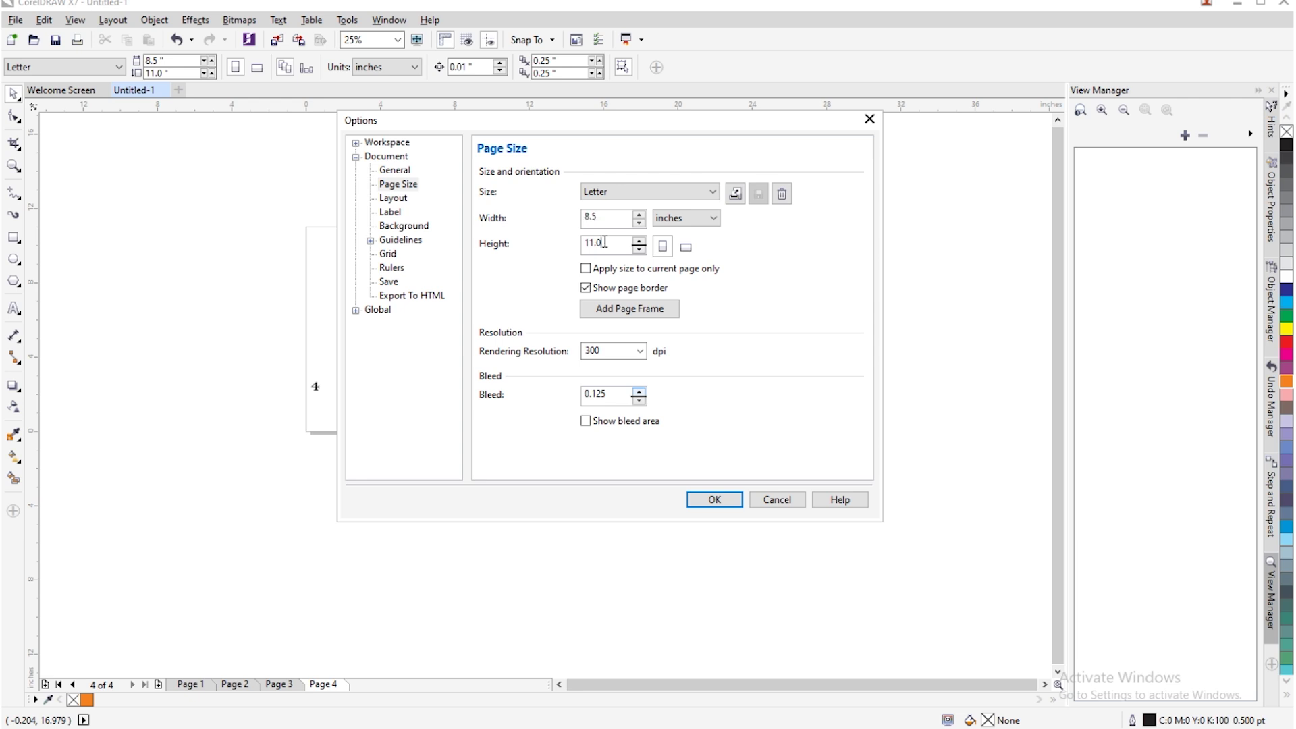
pyautogui.click(667, 218)
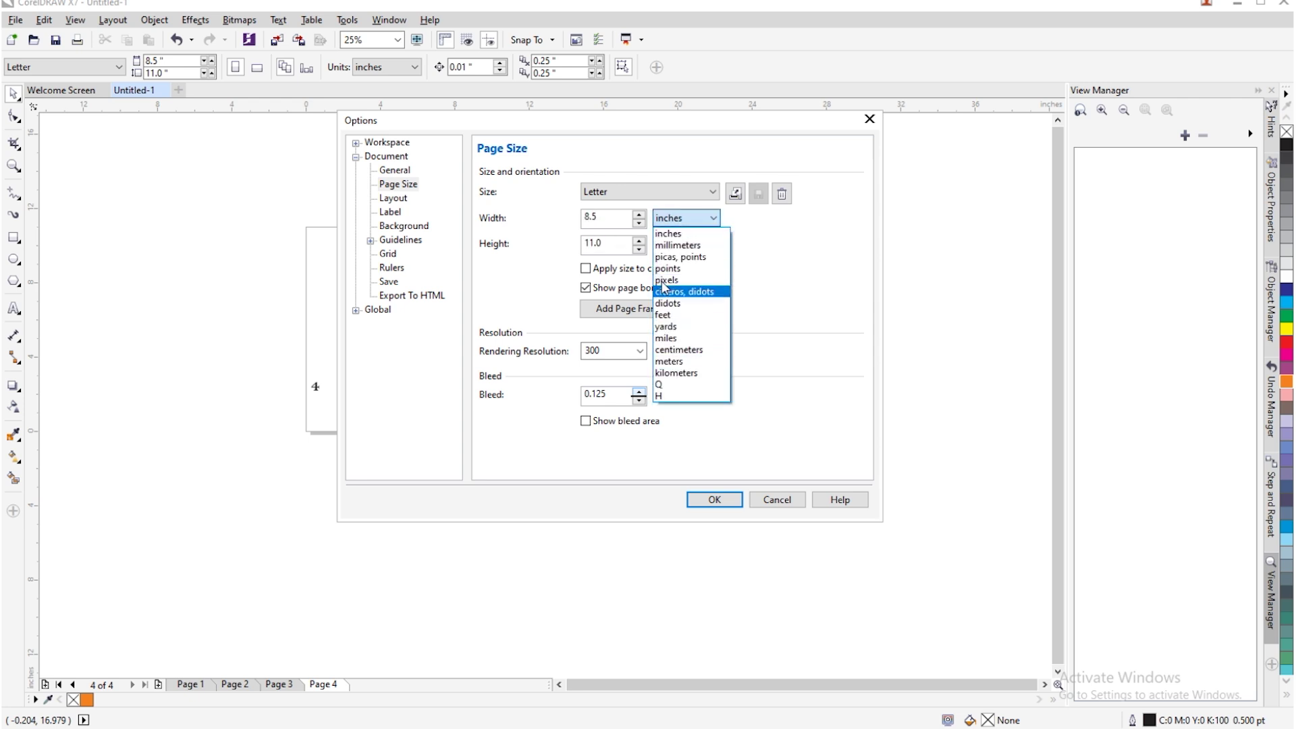
pyautogui.click(669, 222)
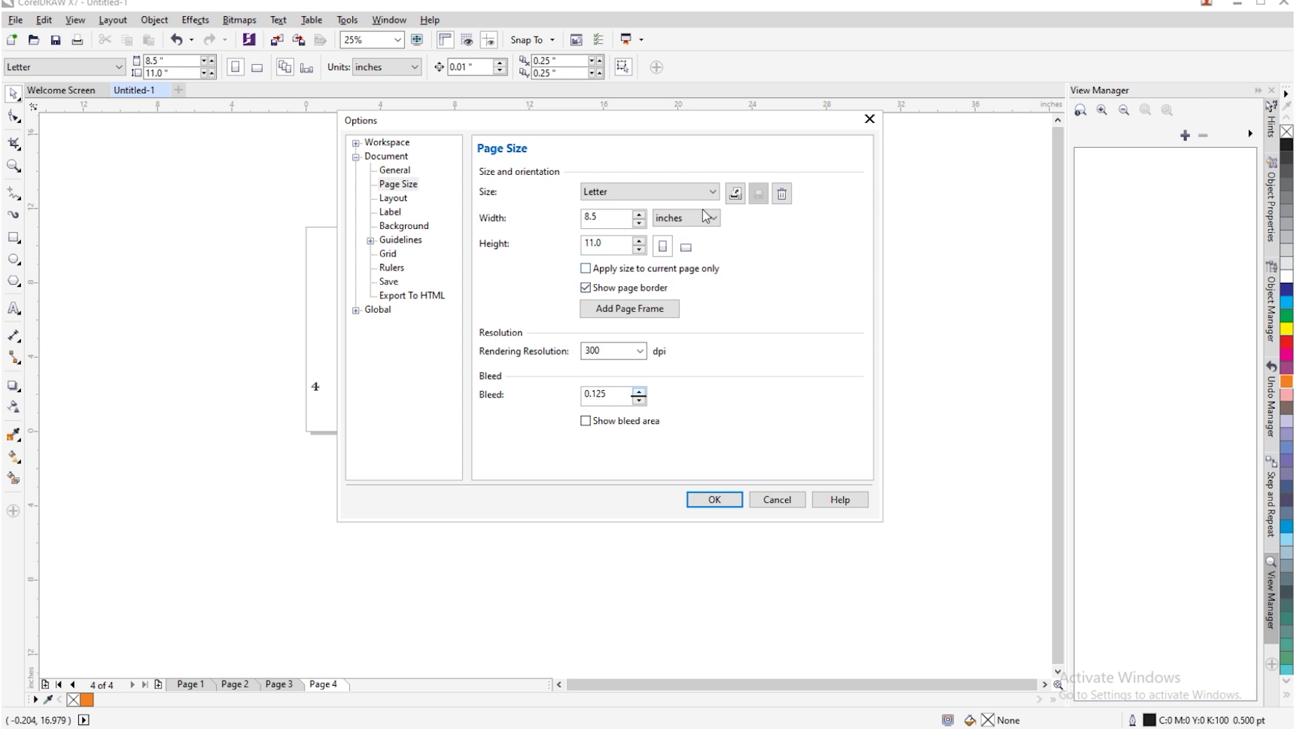
# Step: Hide the page border in the page size settings and apply the change
pyautogui.moveTo(682, 142); pyautogui.dragTo(764, 127)
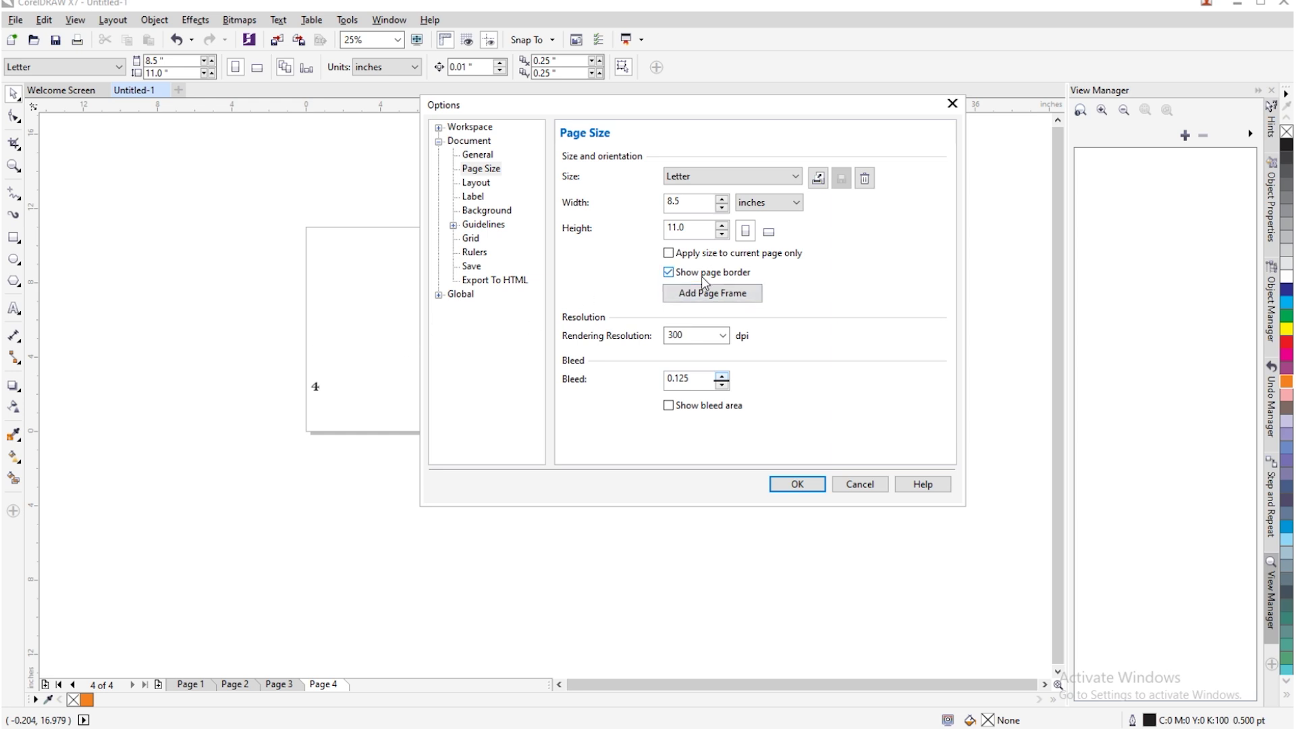
pyautogui.moveTo(695, 111); pyautogui.dragTo(955, 139)
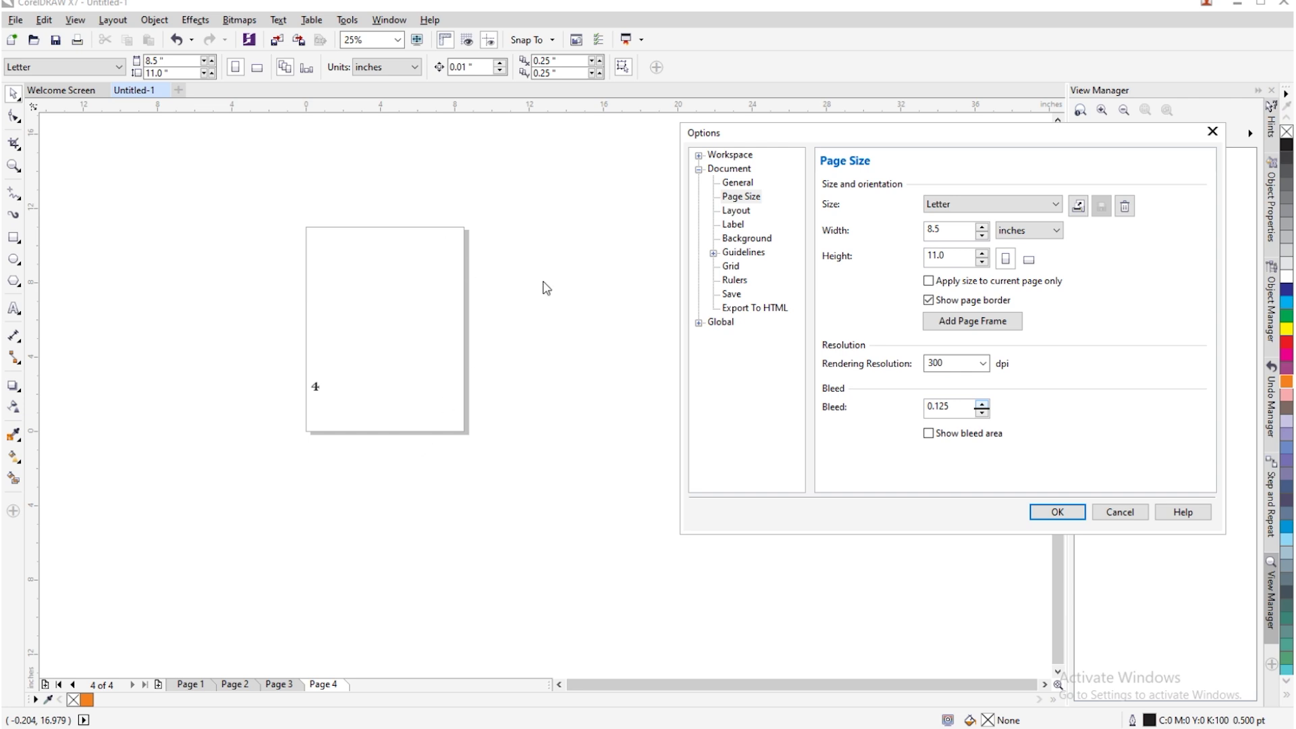
pyautogui.click(928, 299)
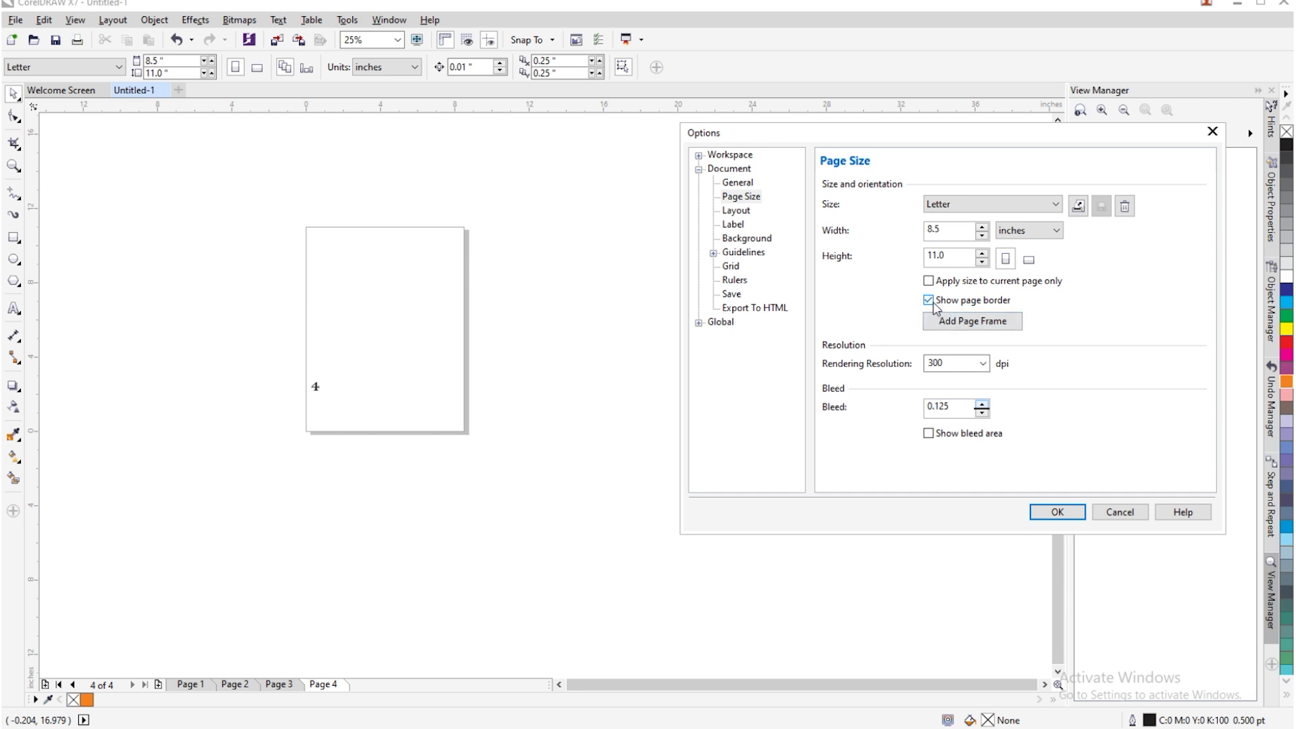
pyautogui.click(1057, 511)
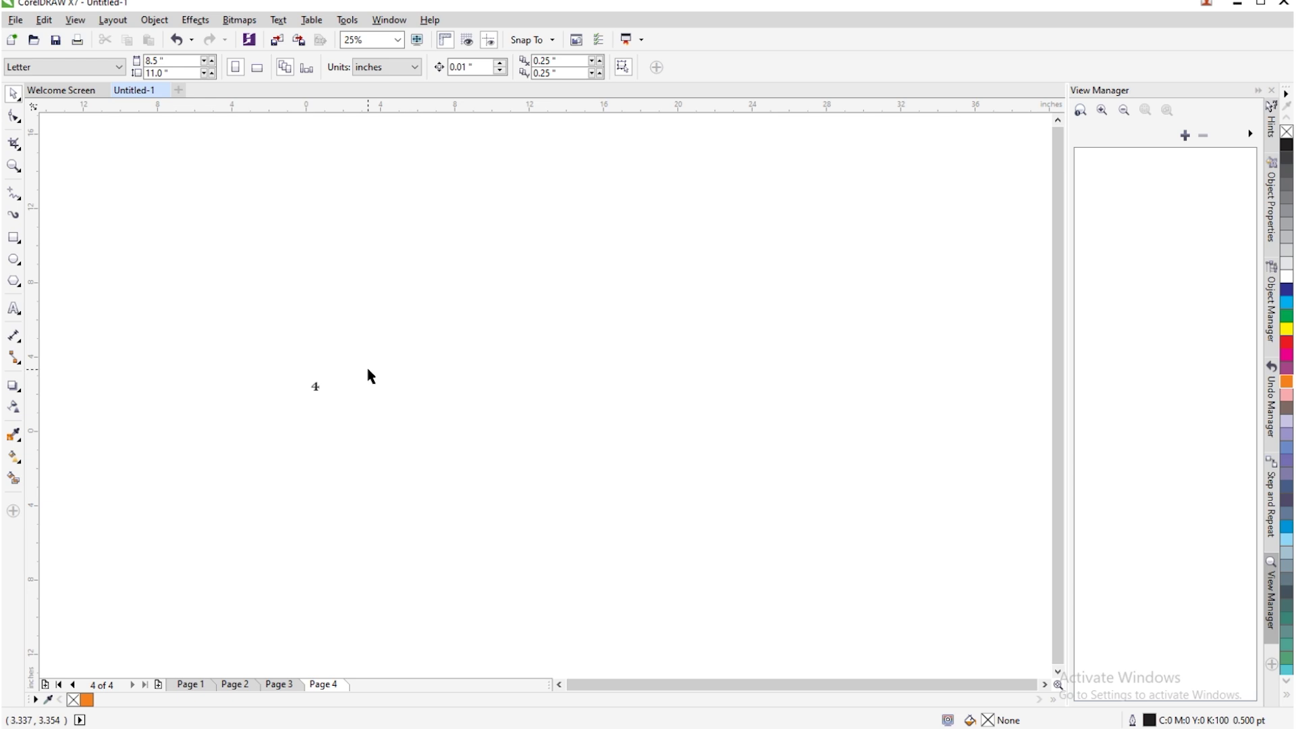
# Step: Go back from page 4 to page 1 without inserting a new page
pyautogui.press('pageup')
pyautogui.press('pageup')
pyautogui.press('pageup')
pyautogui.press('pageup')
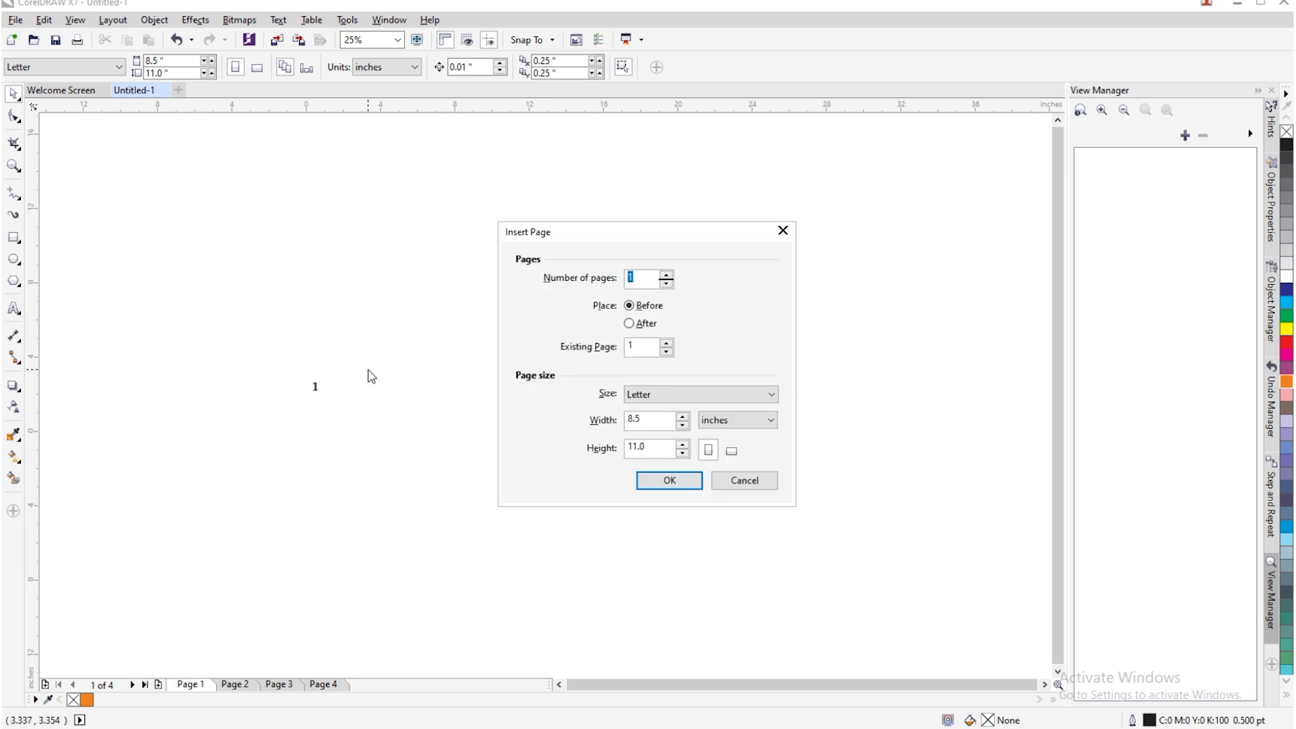
pyautogui.click(748, 487)
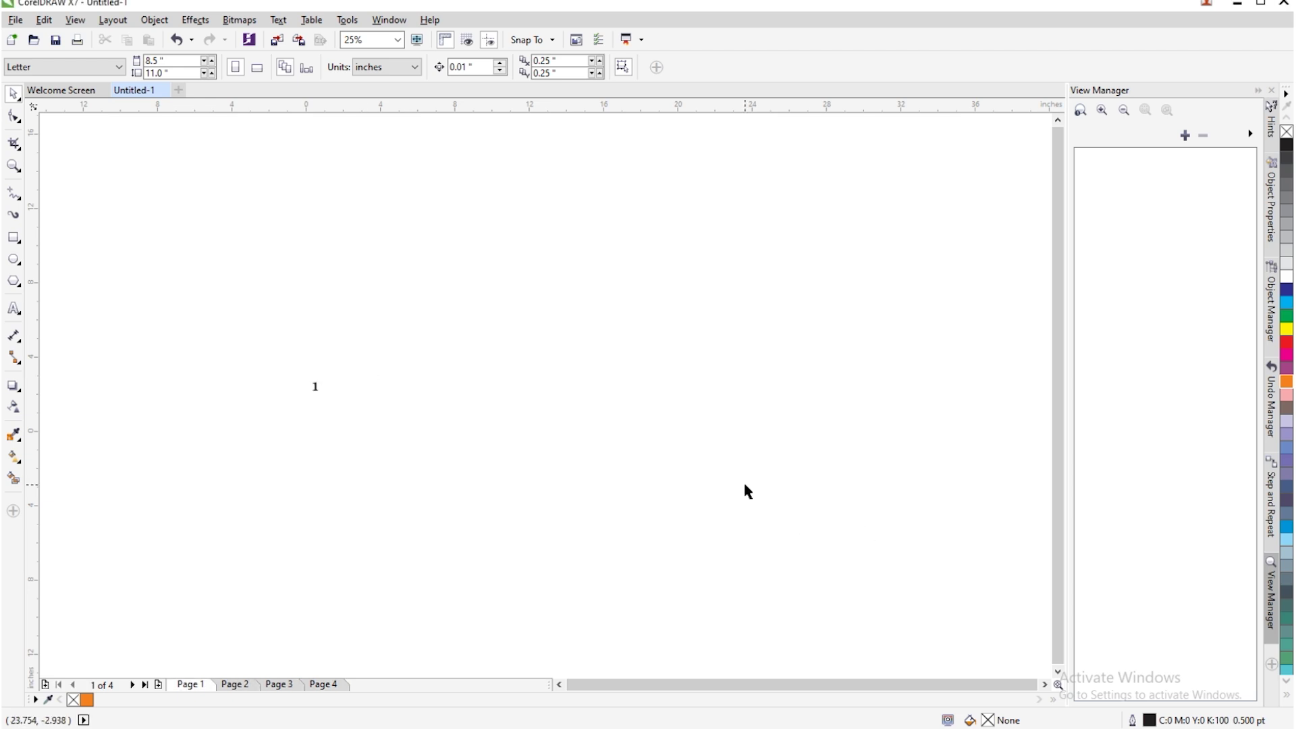
# Step: Turn the page border display back on in the page setup
pyautogui.click(109, 25)
pyautogui.click(130, 191)
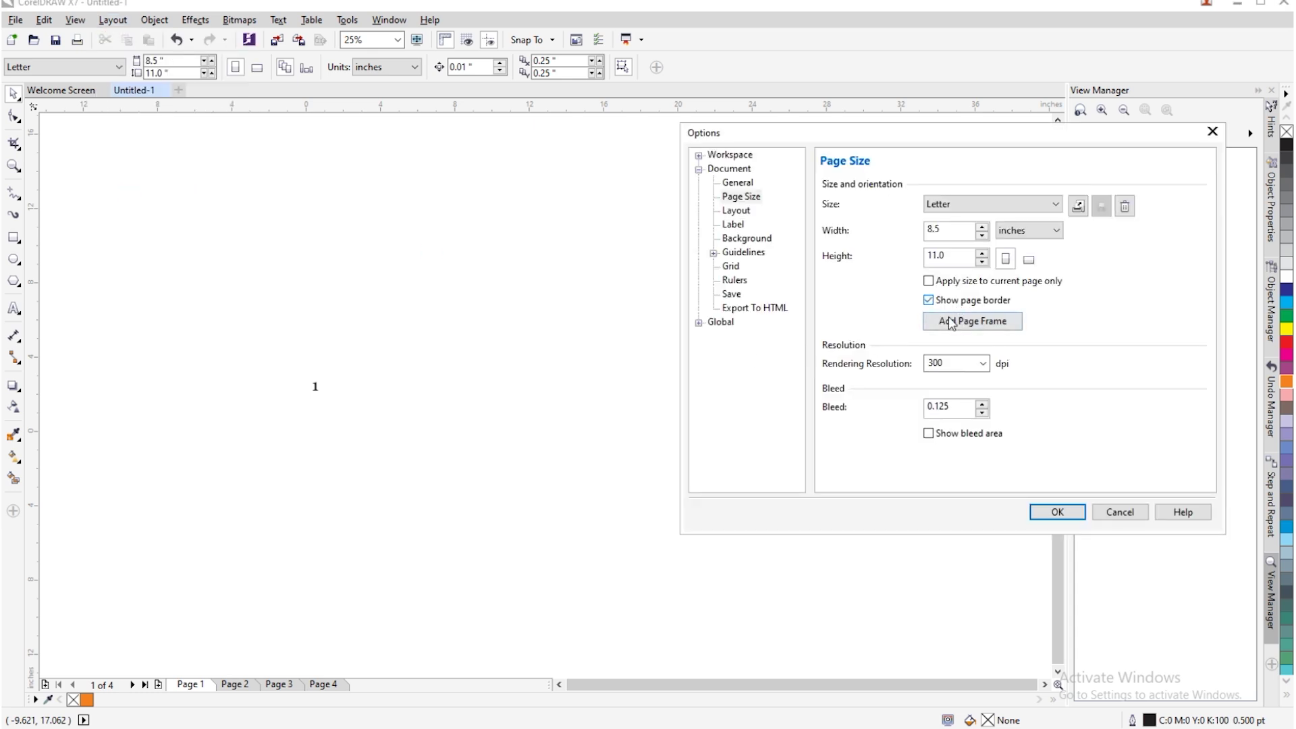
pyautogui.click(1052, 513)
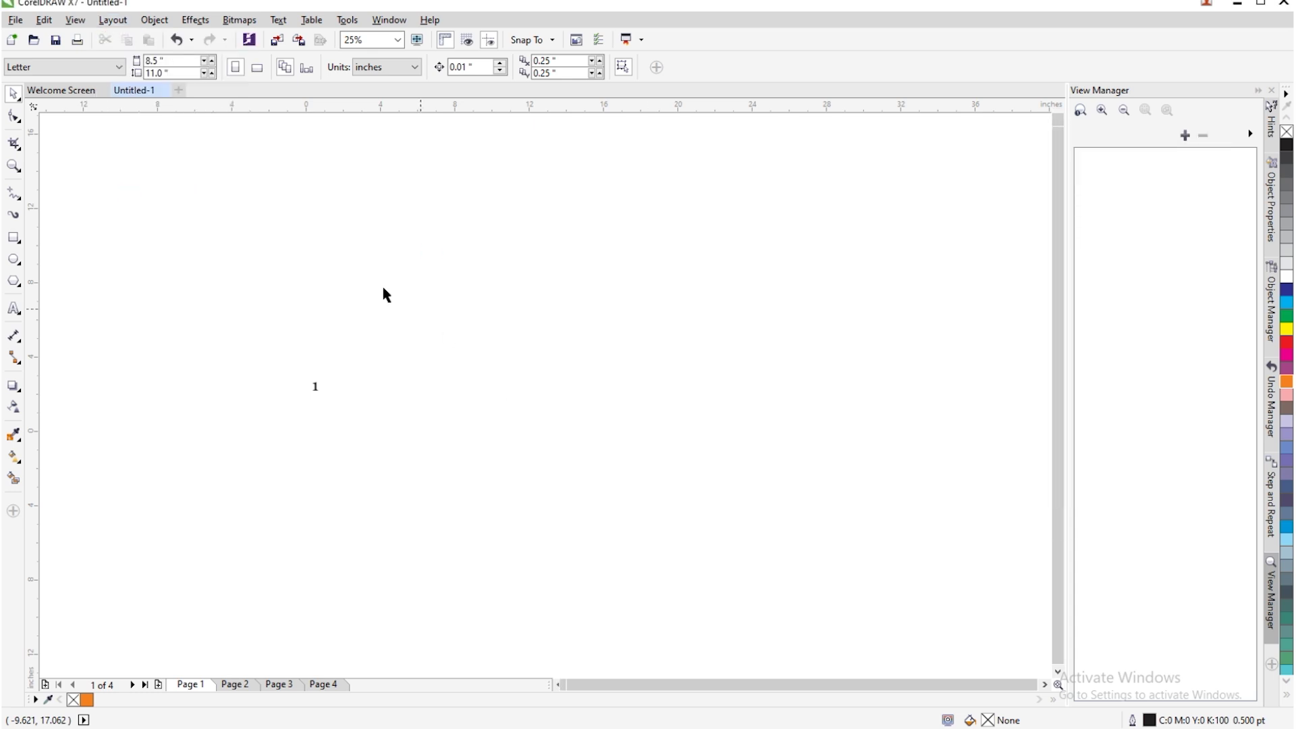
pyautogui.click(76, 22)
pyautogui.click(120, 24)
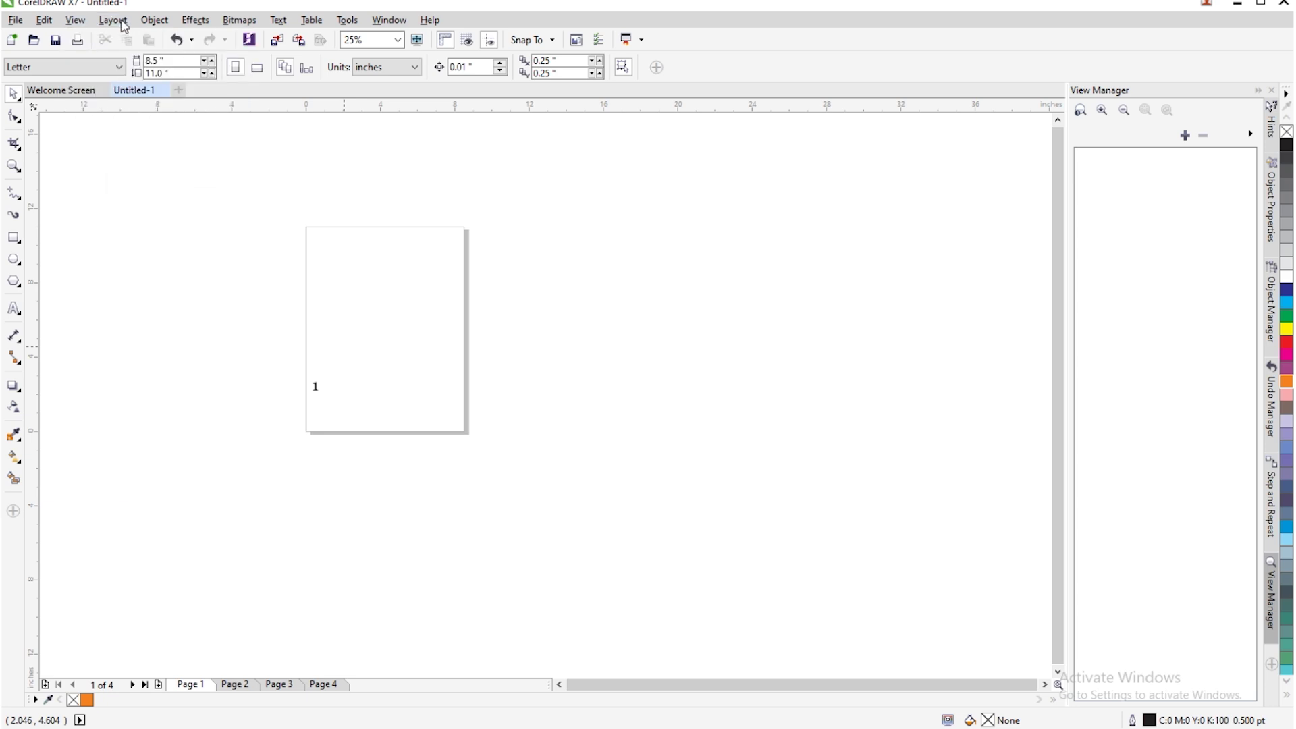
# Step: Check the rendering resolution and bleed settings, and turn on the display of the bleed area around the page
pyautogui.click(114, 23)
pyautogui.click(140, 191)
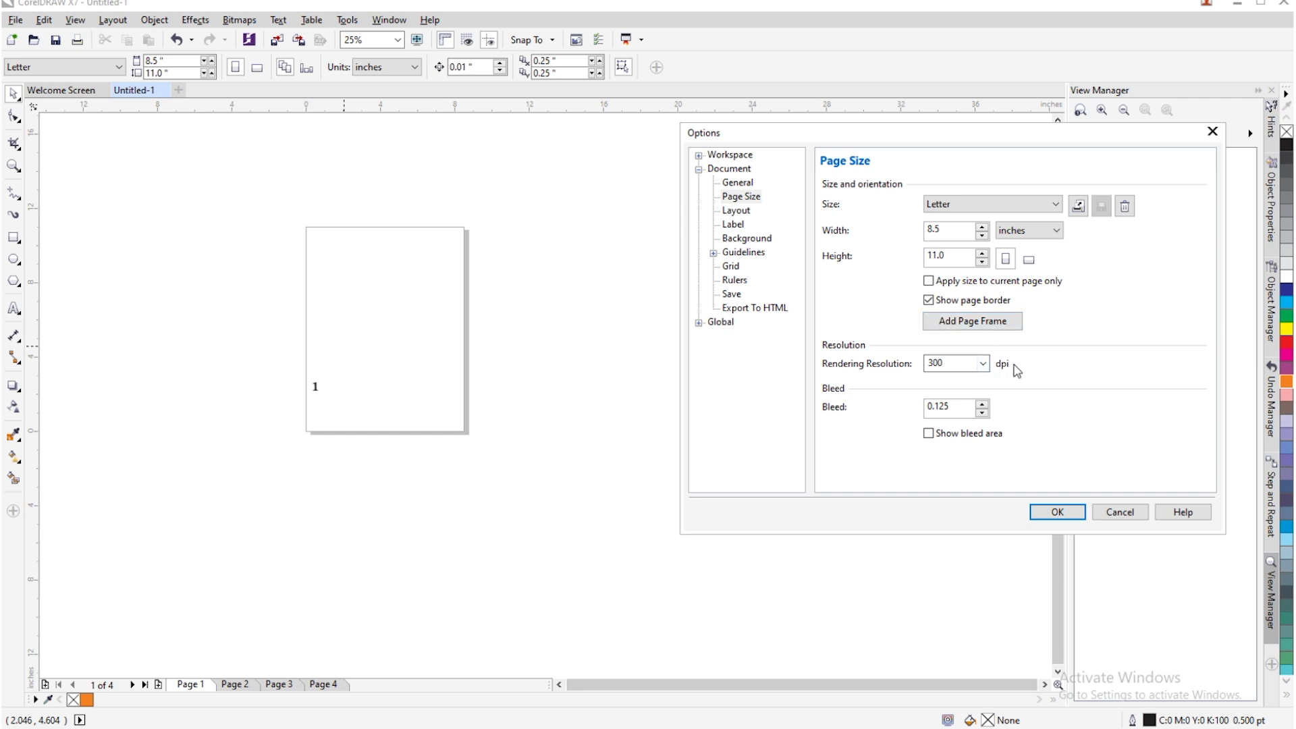
pyautogui.click(984, 368)
pyautogui.click(984, 367)
pyautogui.moveTo(955, 364); pyautogui.dragTo(923, 365)
pyautogui.moveTo(950, 365); pyautogui.dragTo(915, 365)
pyautogui.moveTo(946, 406); pyautogui.dragTo(898, 407)
pyautogui.click(928, 432)
pyautogui.click(1057, 512)
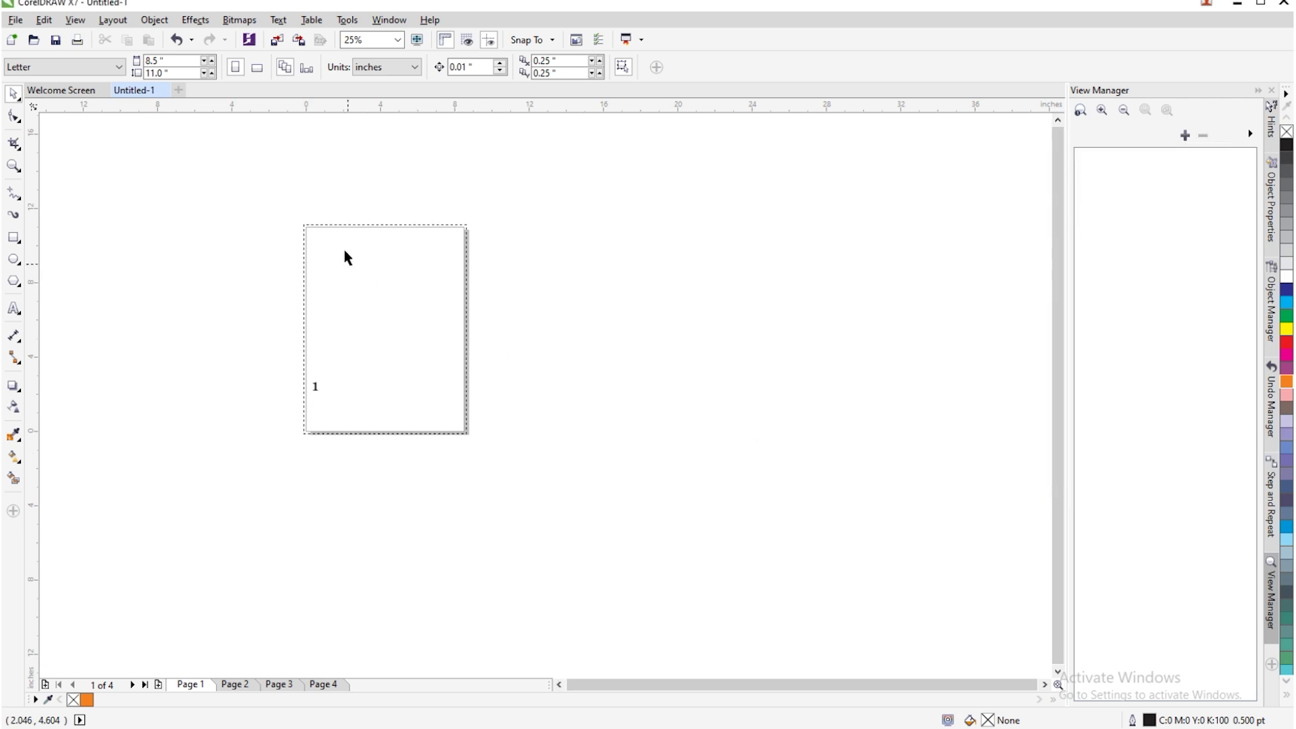
pyautogui.scroll(1, 344, 297)
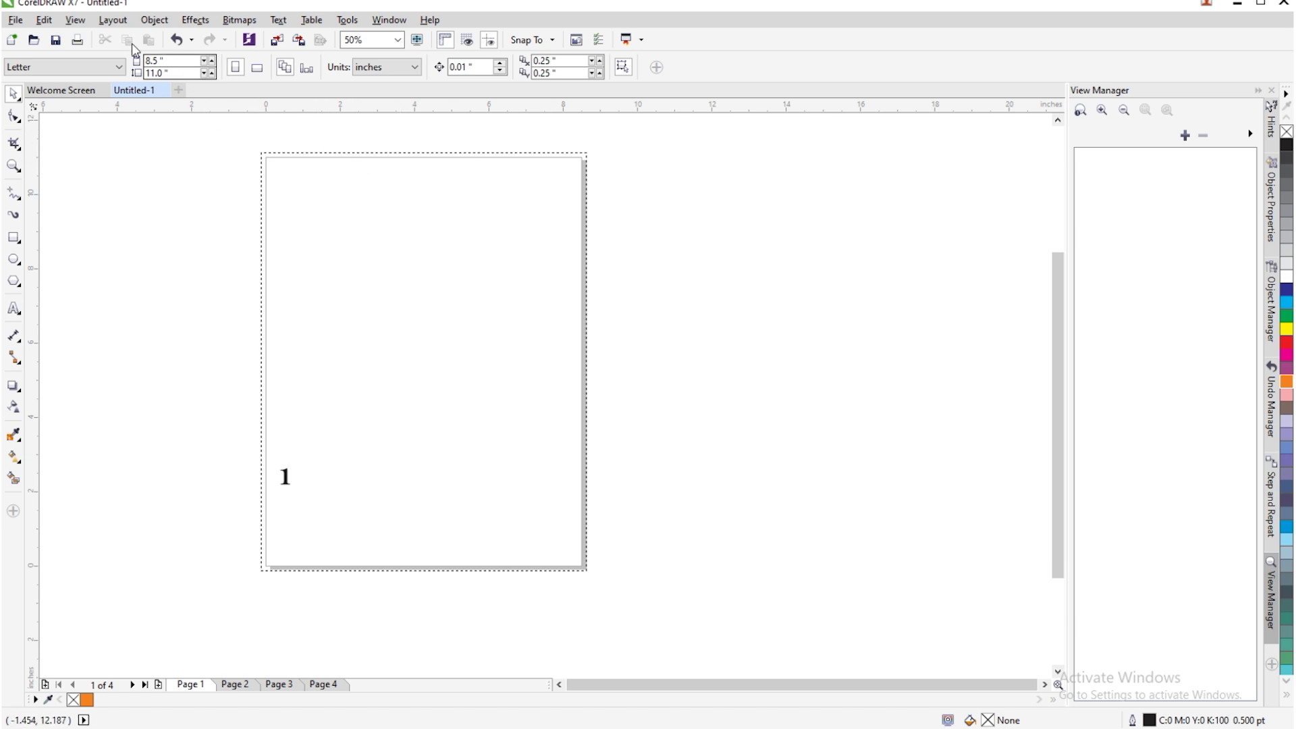
# Step: Turn off the display of the bleed area in the page setup
pyautogui.click(110, 22)
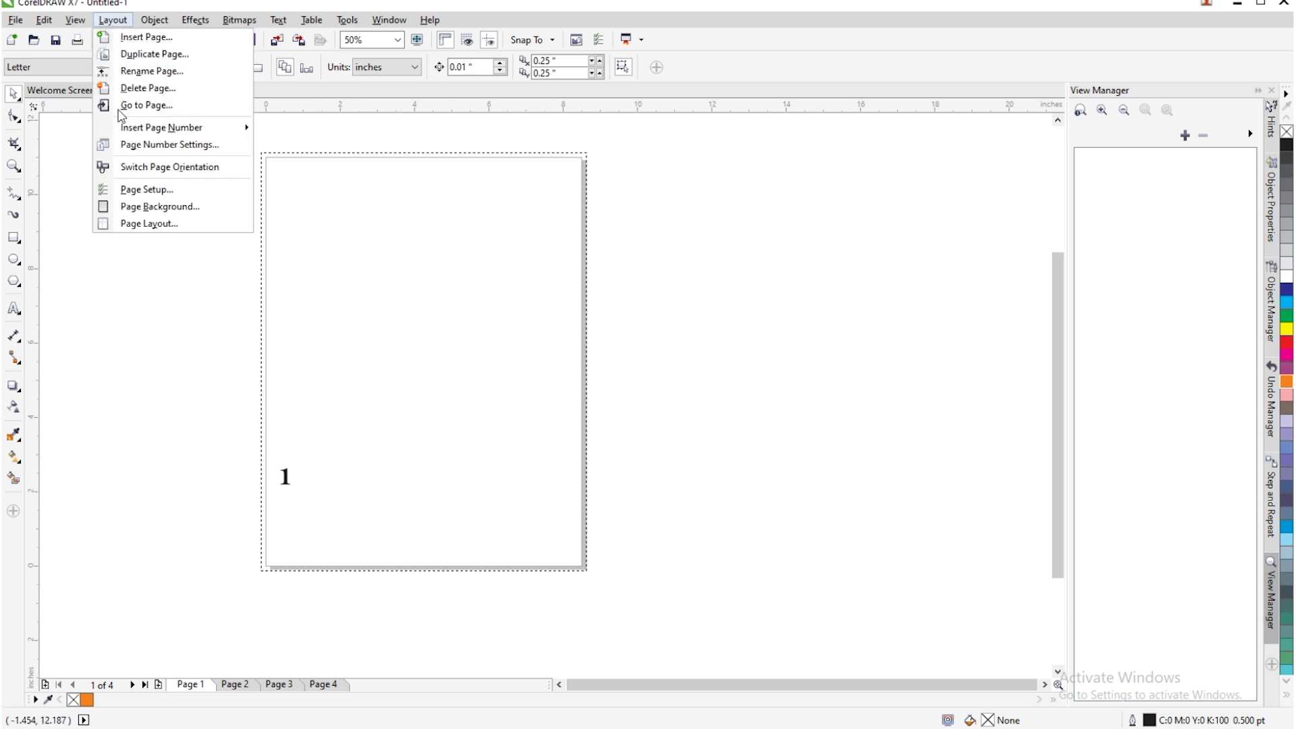
pyautogui.click(152, 191)
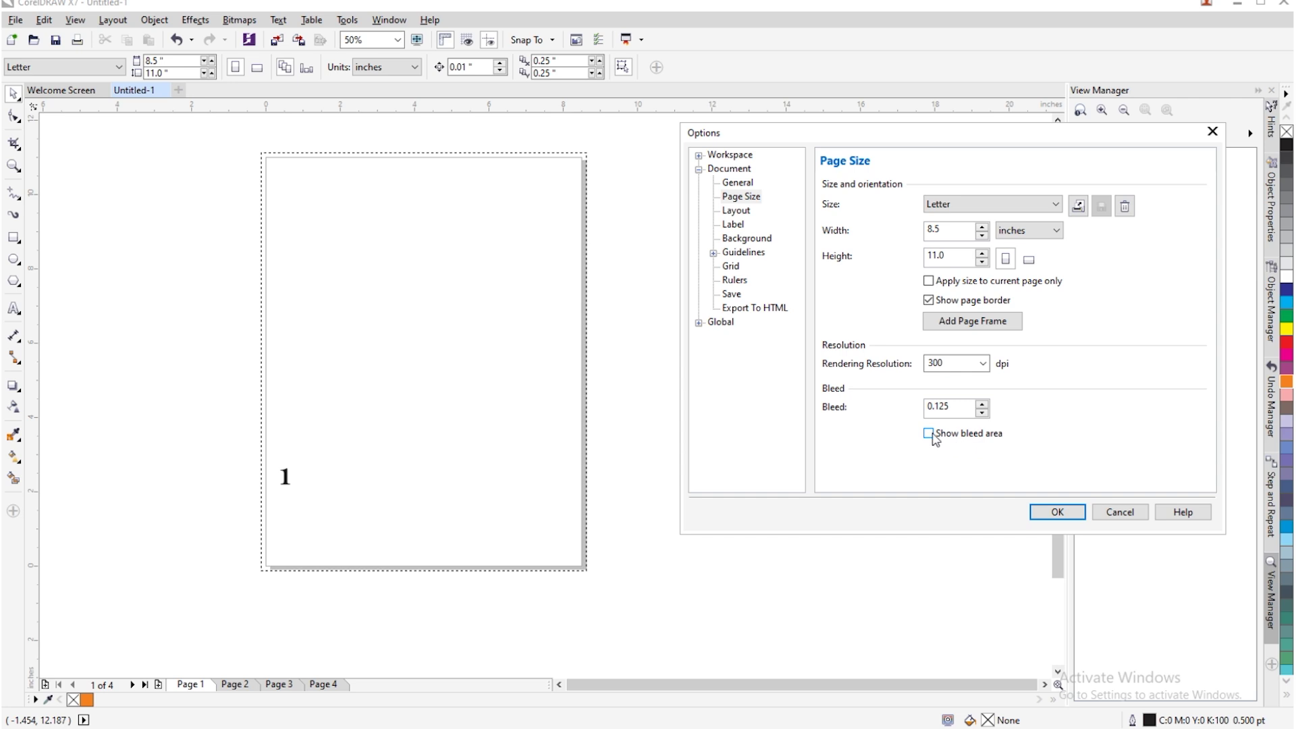
pyautogui.click(930, 435)
pyautogui.click(1059, 510)
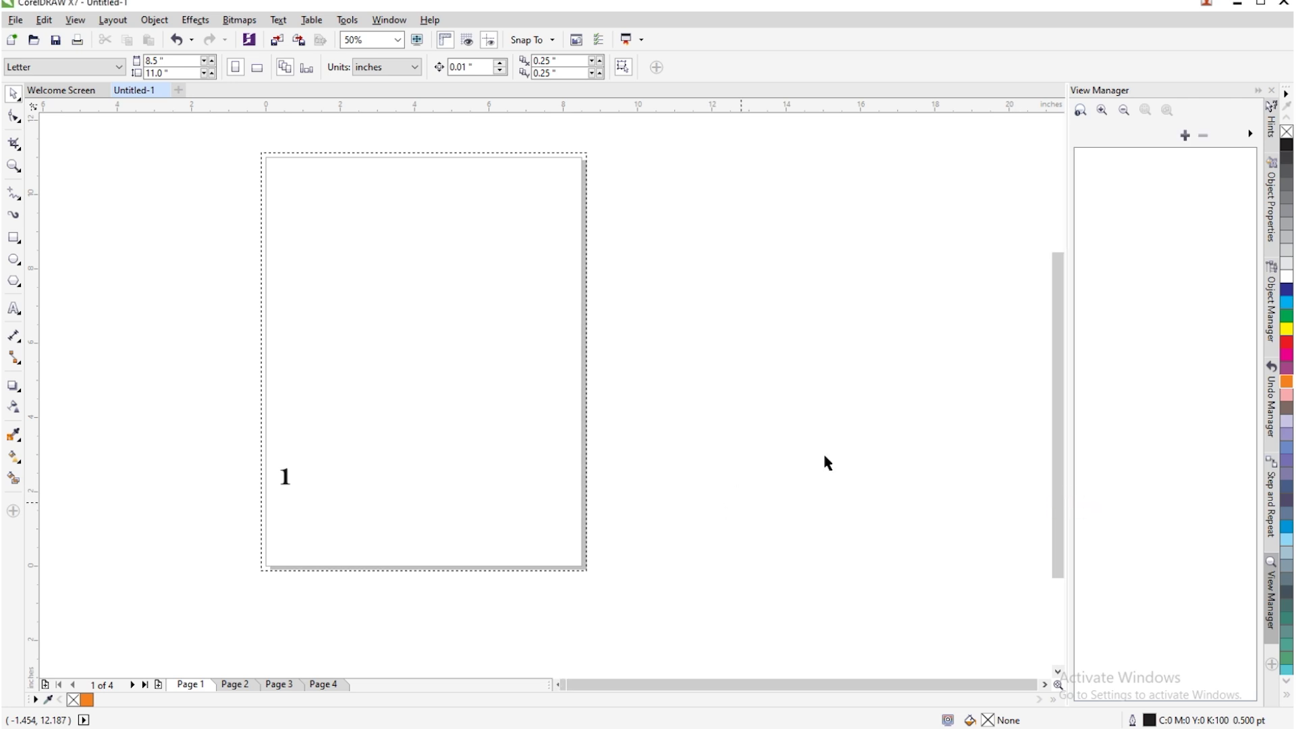
# Step: Set the page background to a solid red colour
pyautogui.click(111, 22)
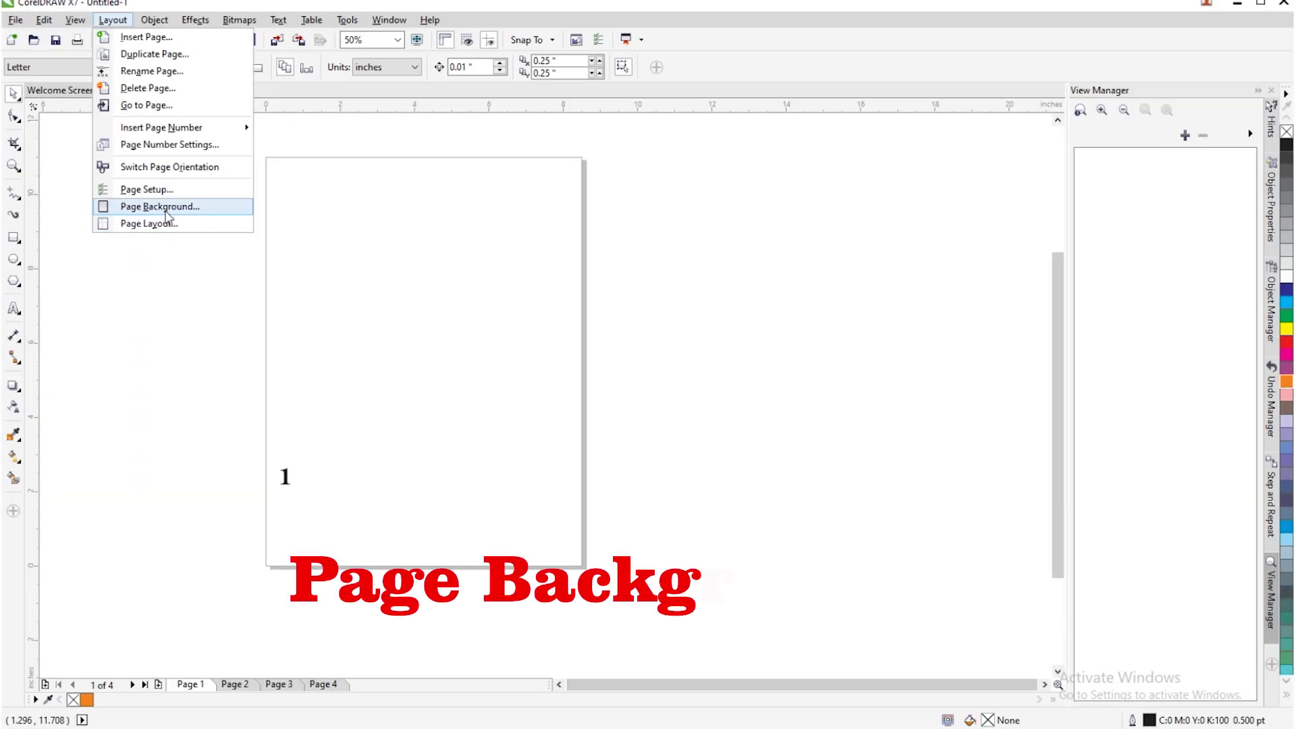
pyautogui.click(165, 209)
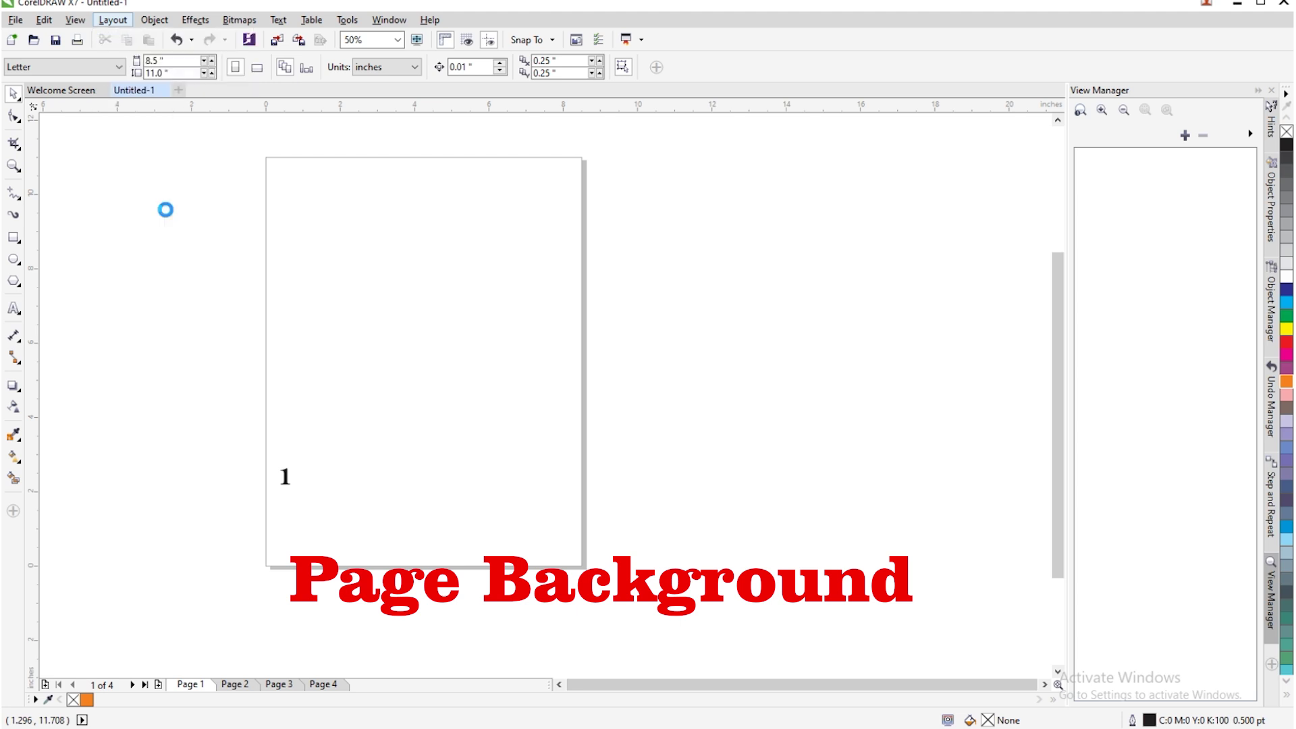
pyautogui.moveTo(876, 144); pyautogui.dragTo(845, 174)
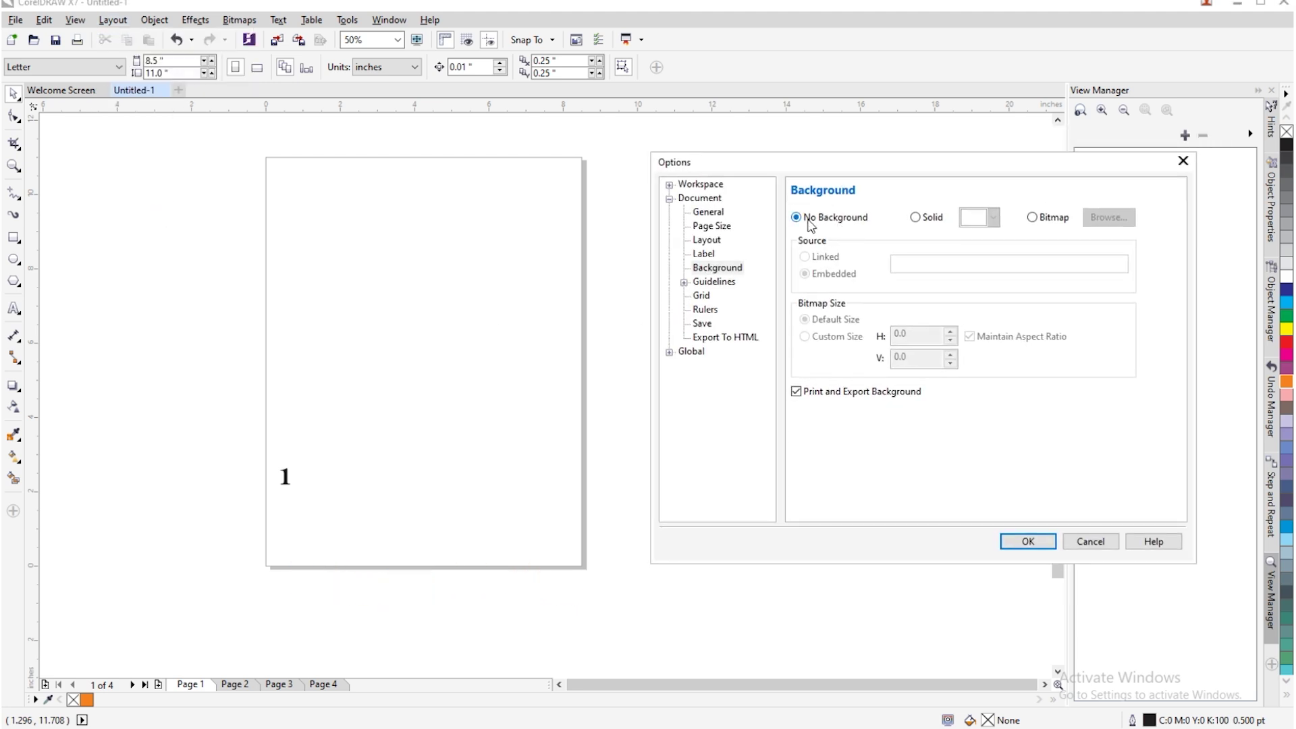
pyautogui.click(916, 217)
pyautogui.click(993, 217)
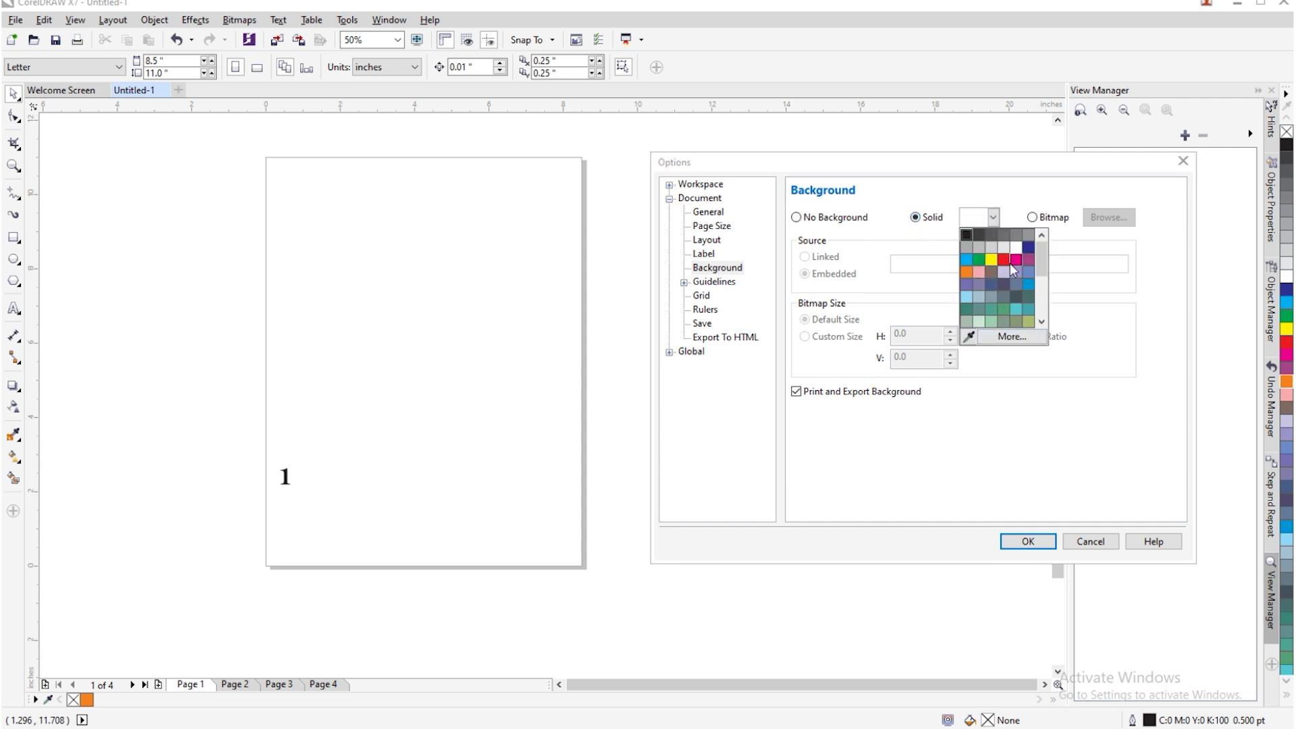
pyautogui.click(1004, 260)
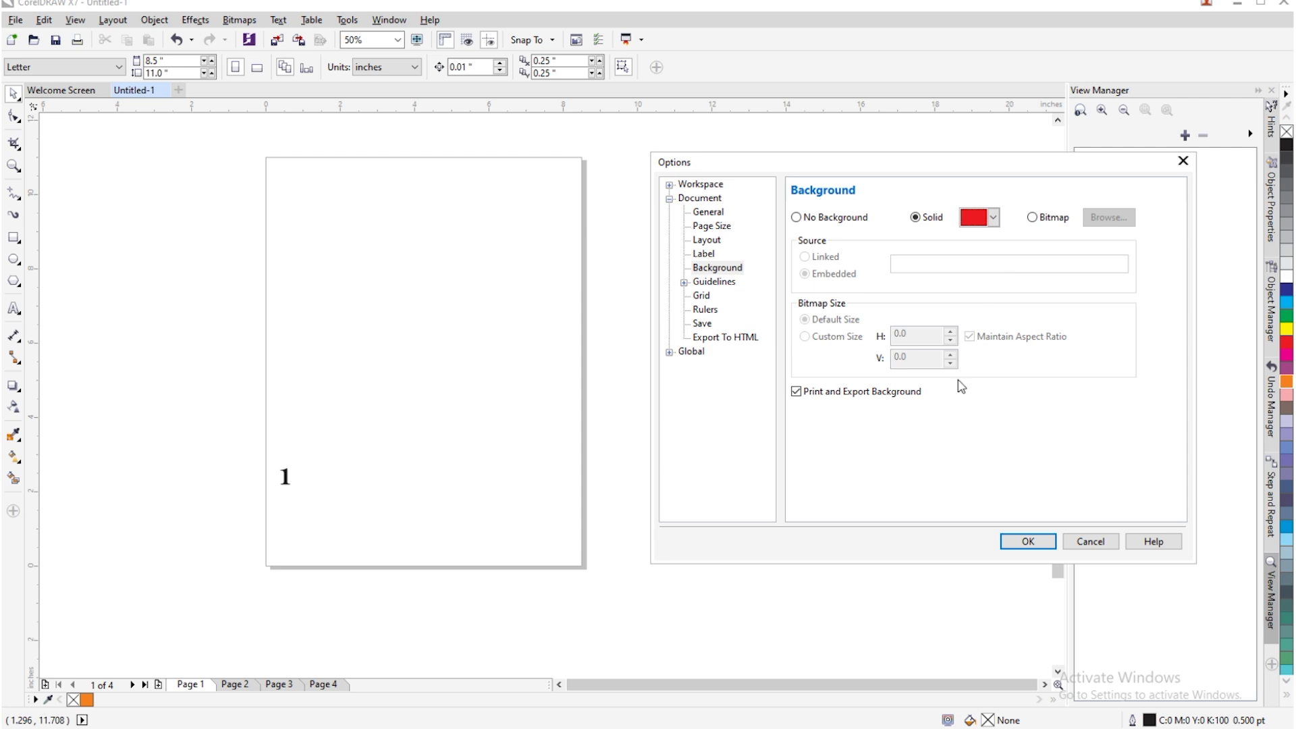
pyautogui.click(1014, 542)
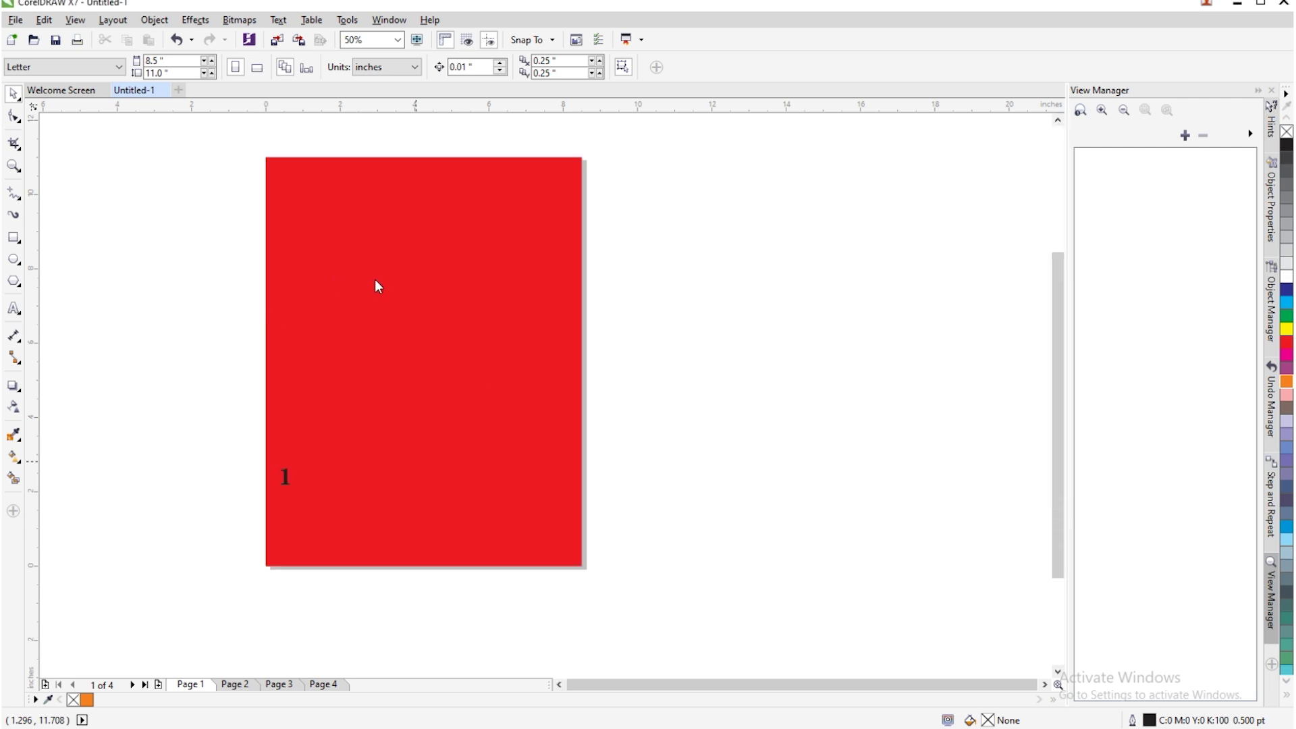
# Step: Look through the Solid colour palette and the Bitmap and No Background options for the page background, and cancel the dialog
pyautogui.click(113, 20)
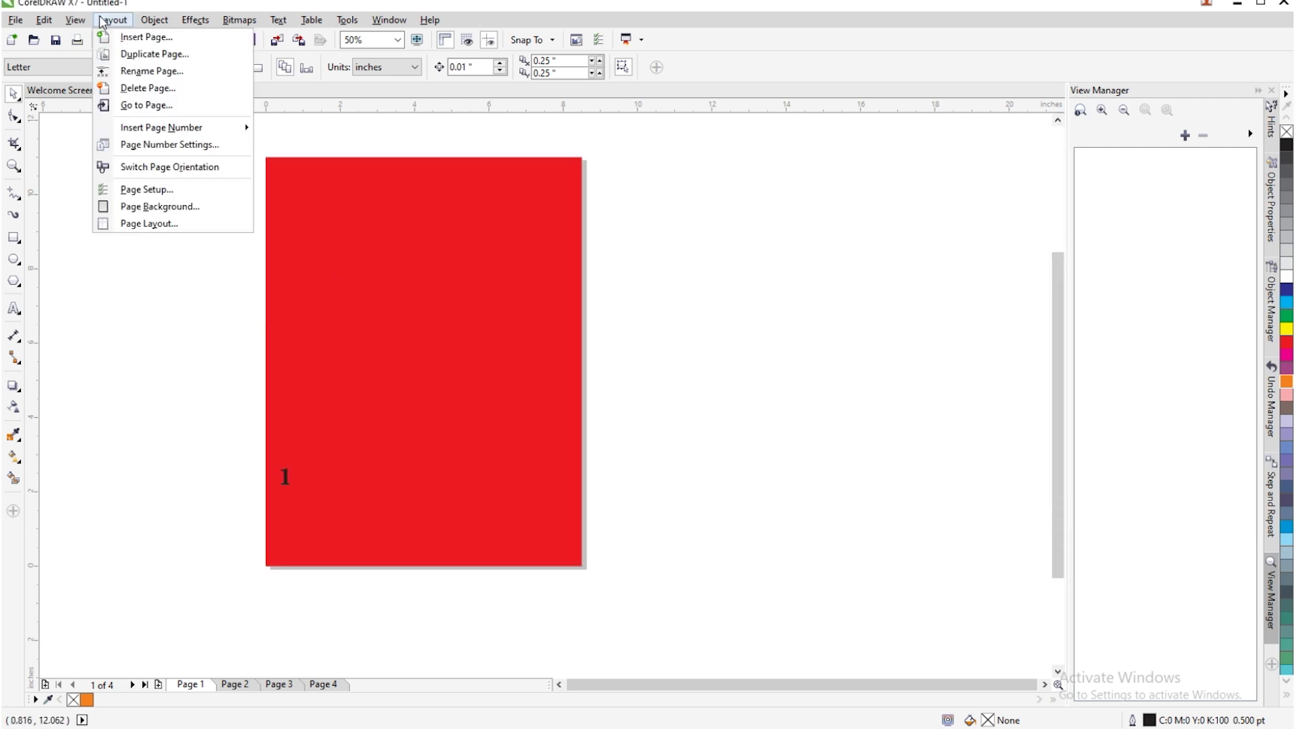
pyautogui.click(144, 211)
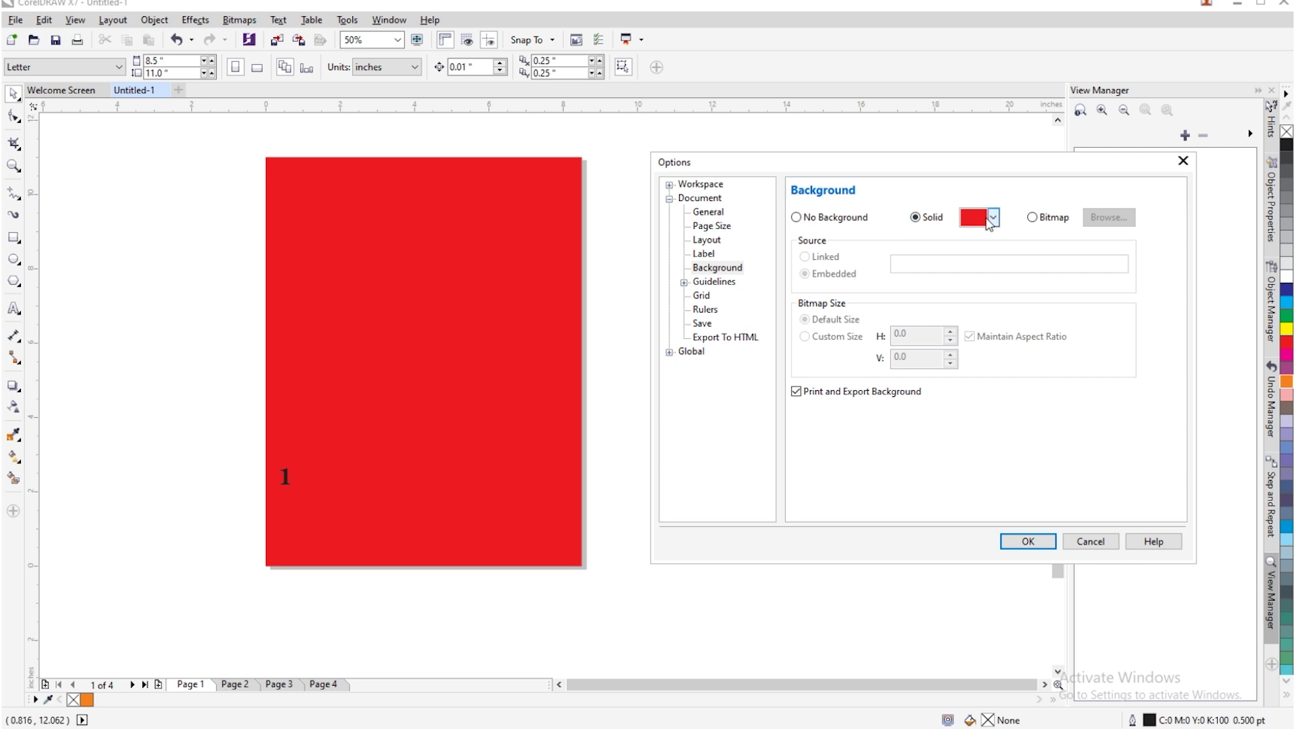
pyautogui.click(992, 218)
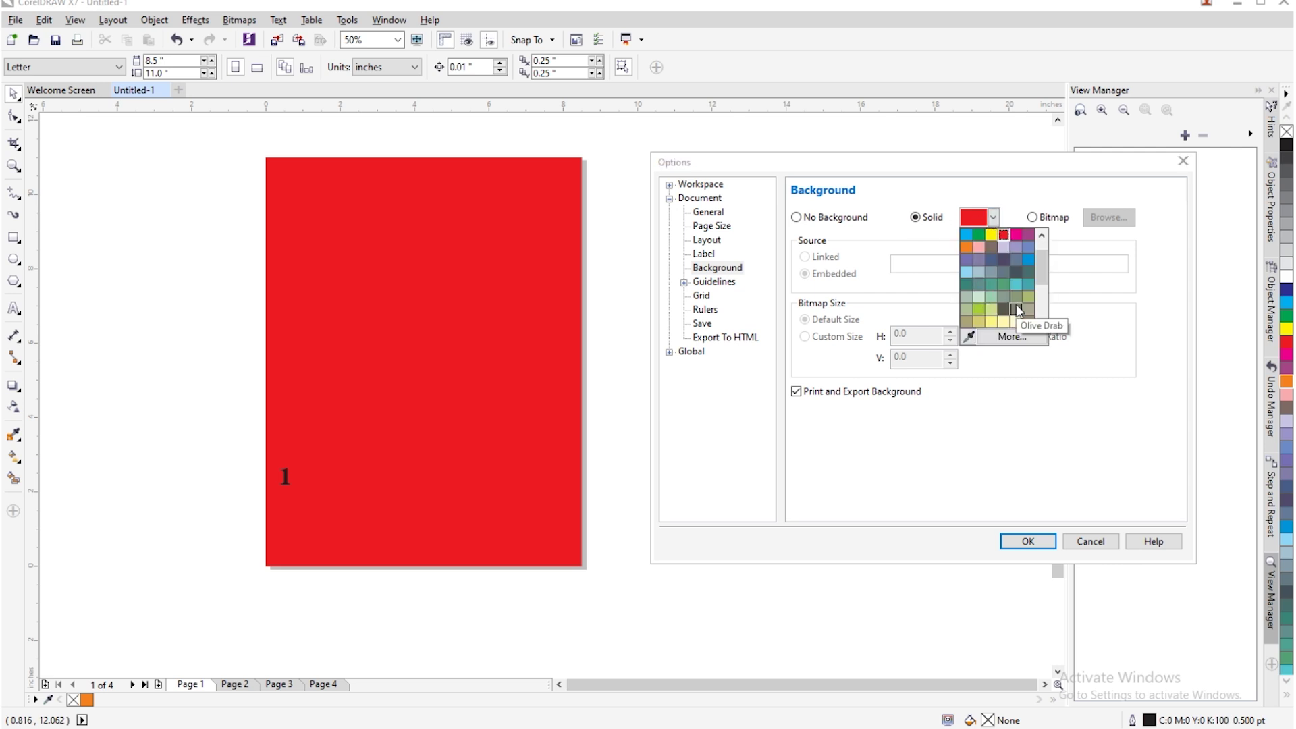
pyautogui.click(990, 219)
pyautogui.click(1036, 220)
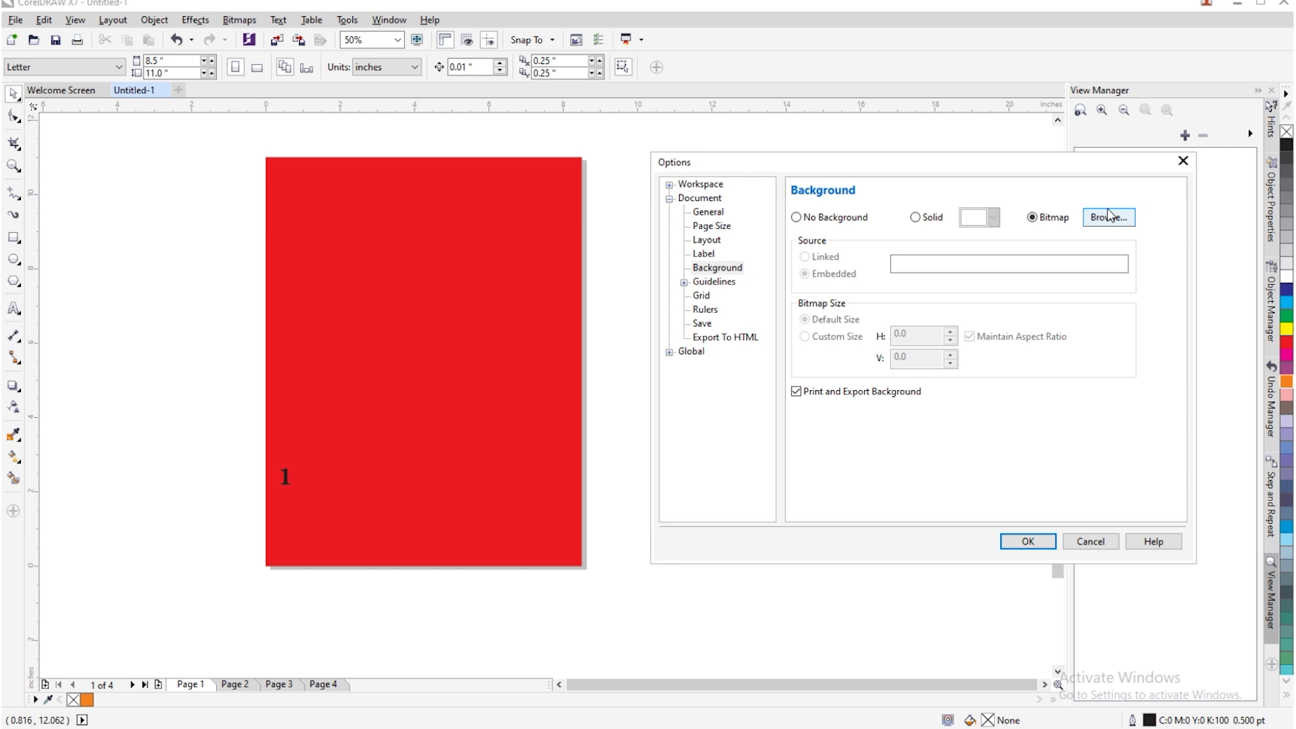
pyautogui.click(837, 220)
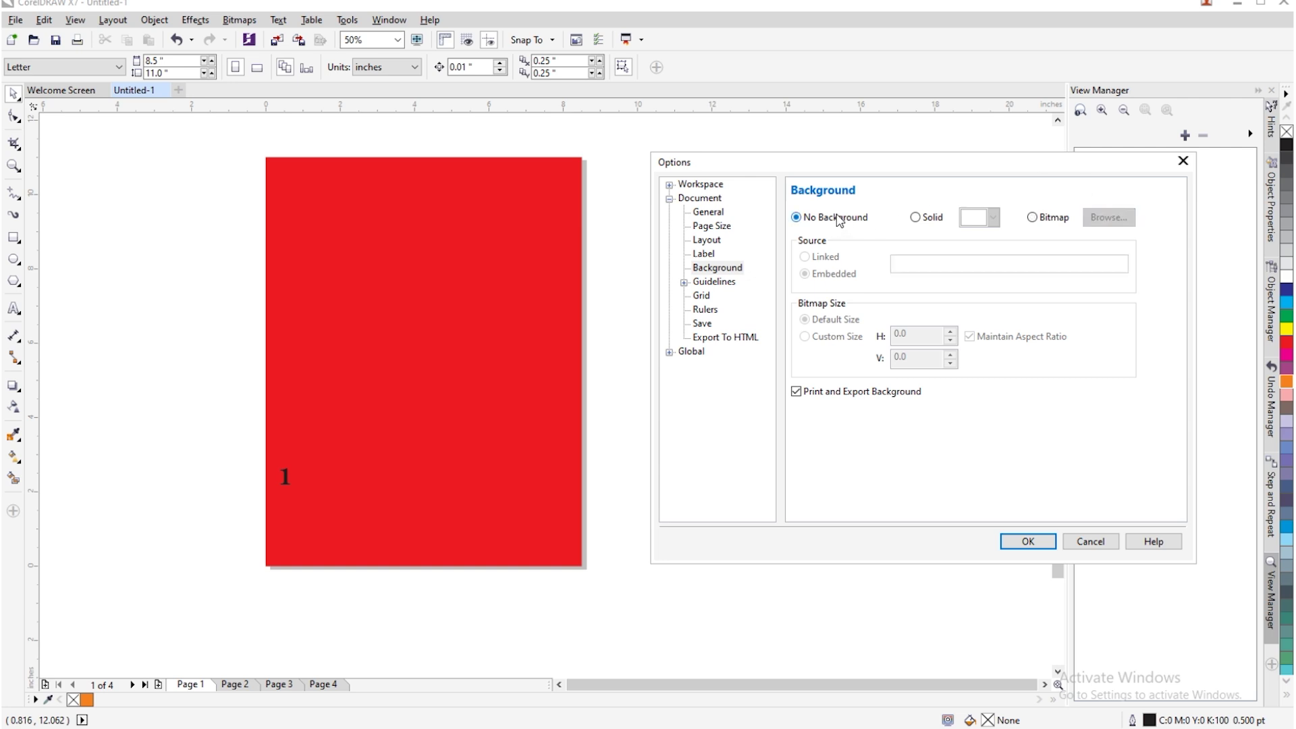
pyautogui.click(1091, 542)
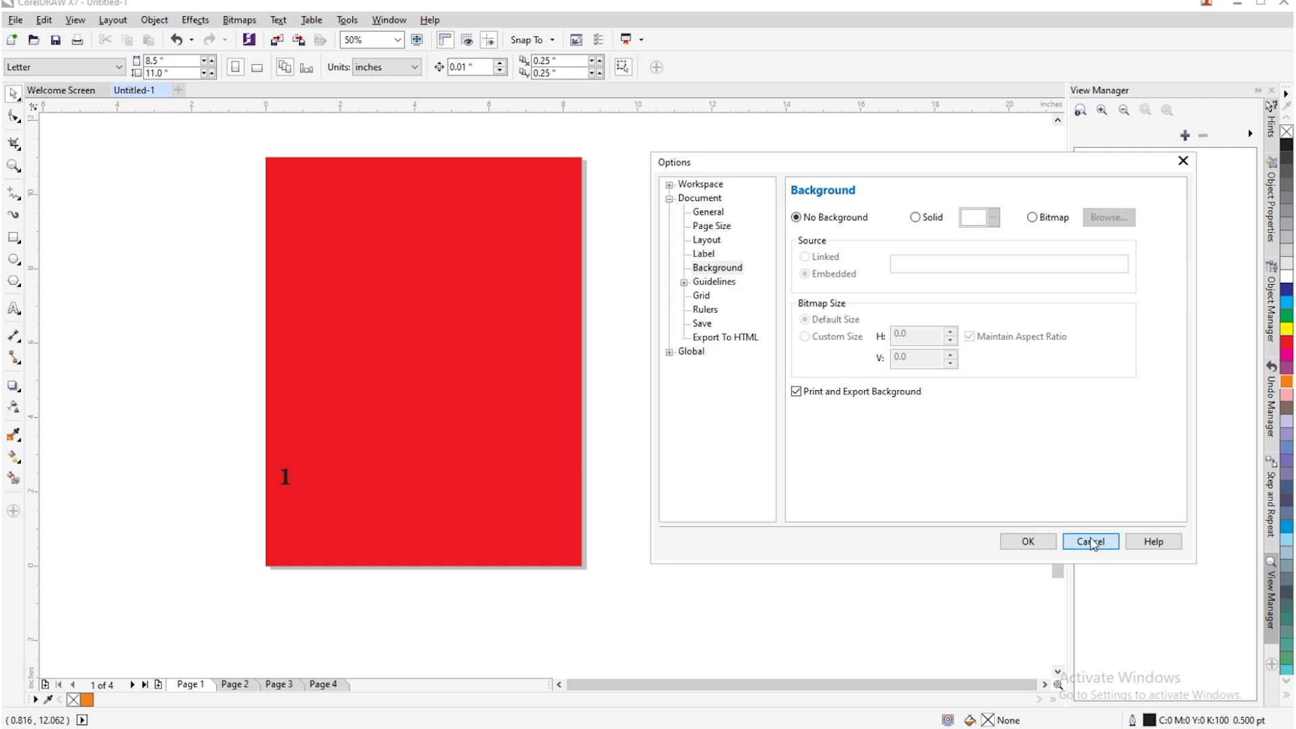
# Step: Open the page layout settings and compare the previews of the Book and Full Page layouts
pyautogui.click(156, 20)
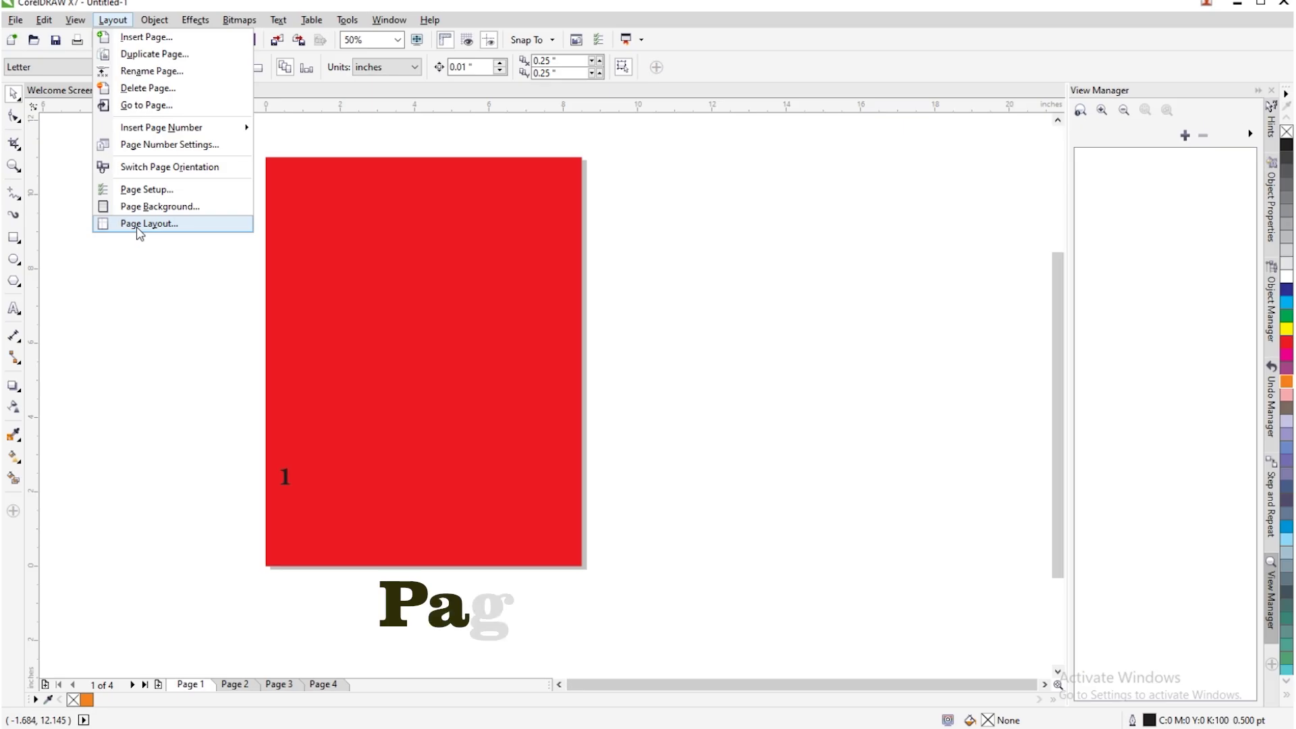
pyautogui.click(140, 229)
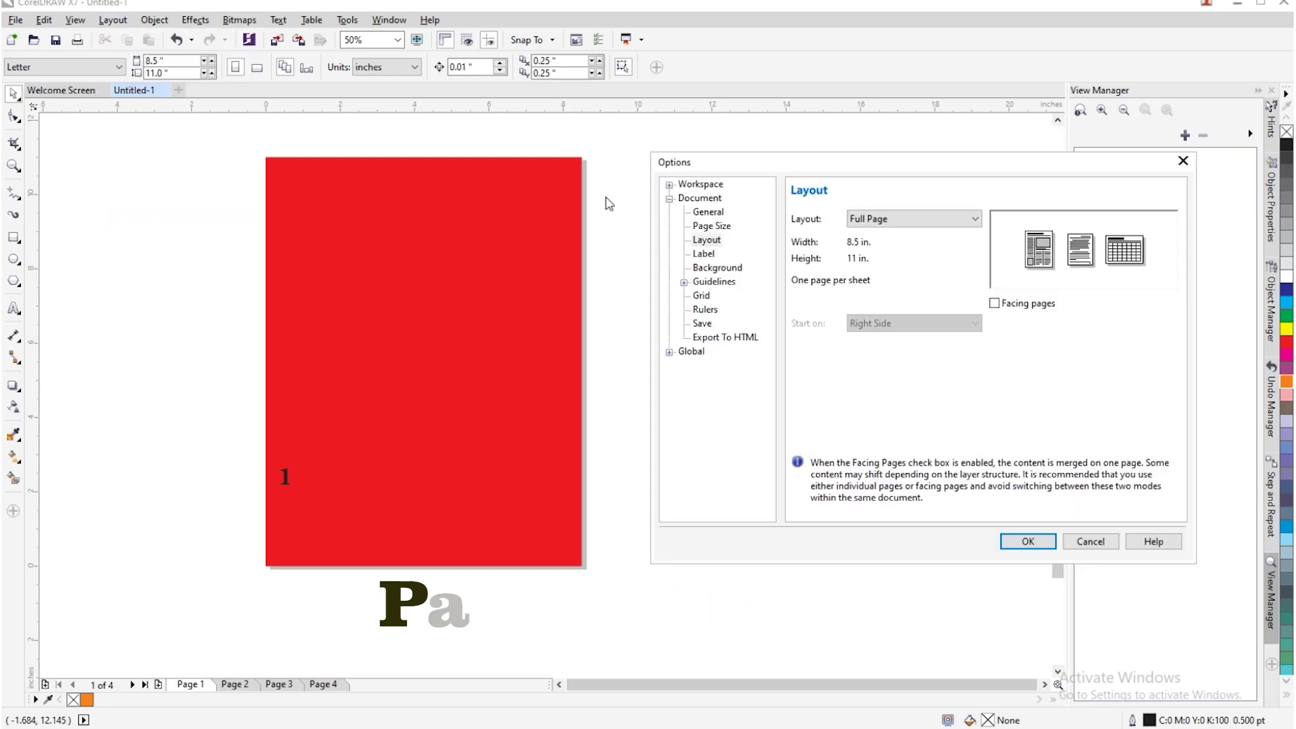
pyautogui.moveTo(777, 168); pyautogui.dragTo(652, 157)
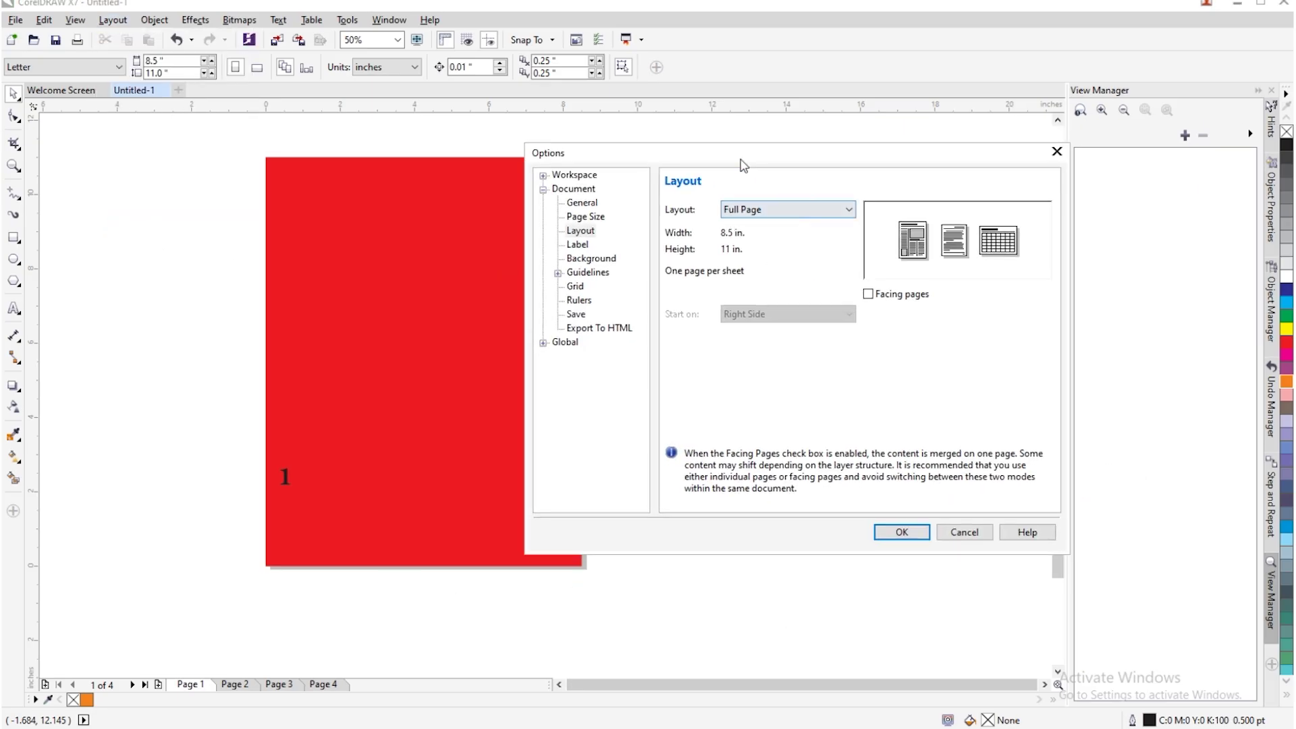
pyautogui.moveTo(741, 161); pyautogui.dragTo(809, 145)
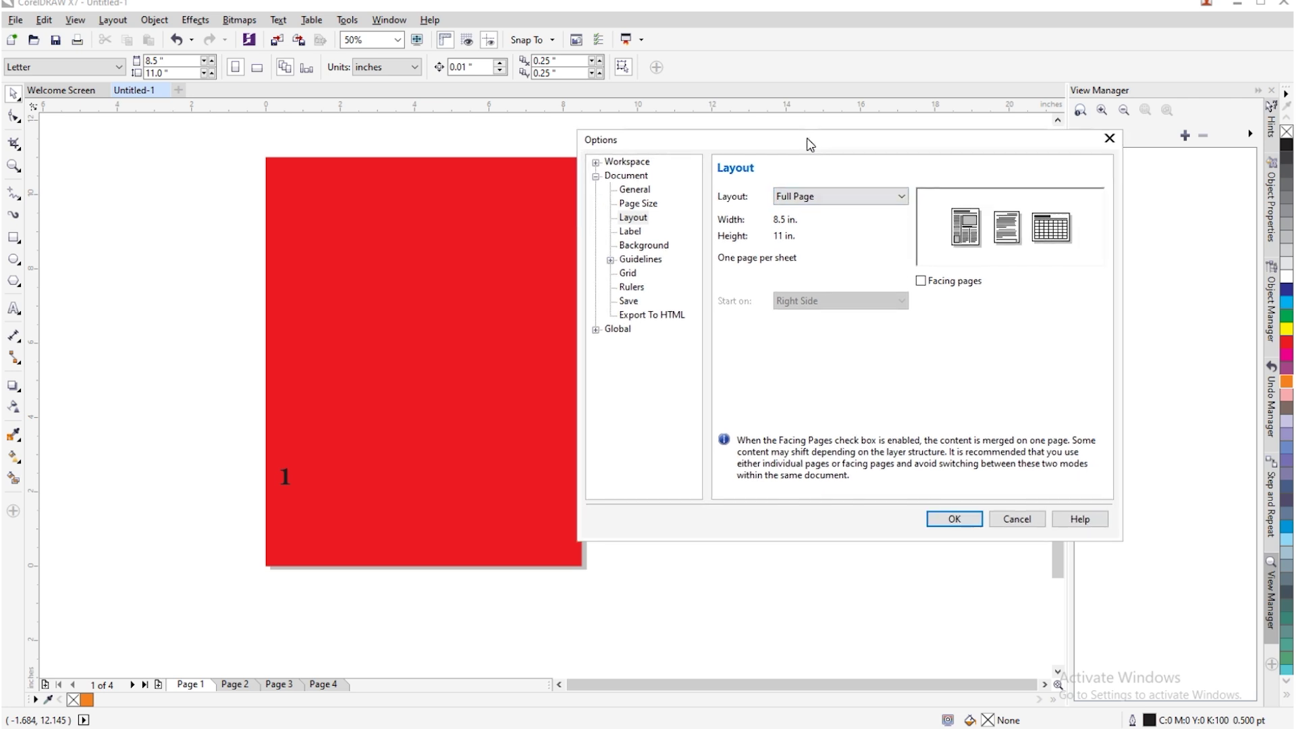
pyautogui.click(812, 200)
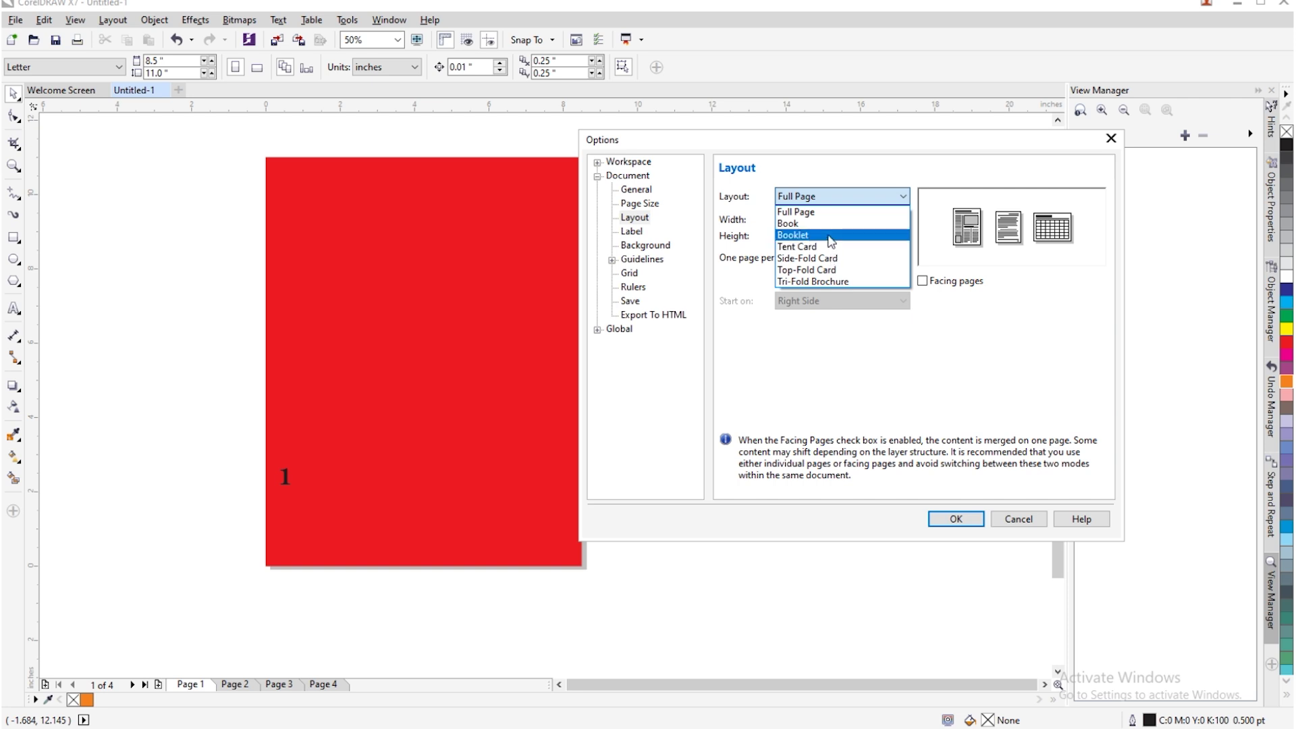
pyautogui.click(827, 223)
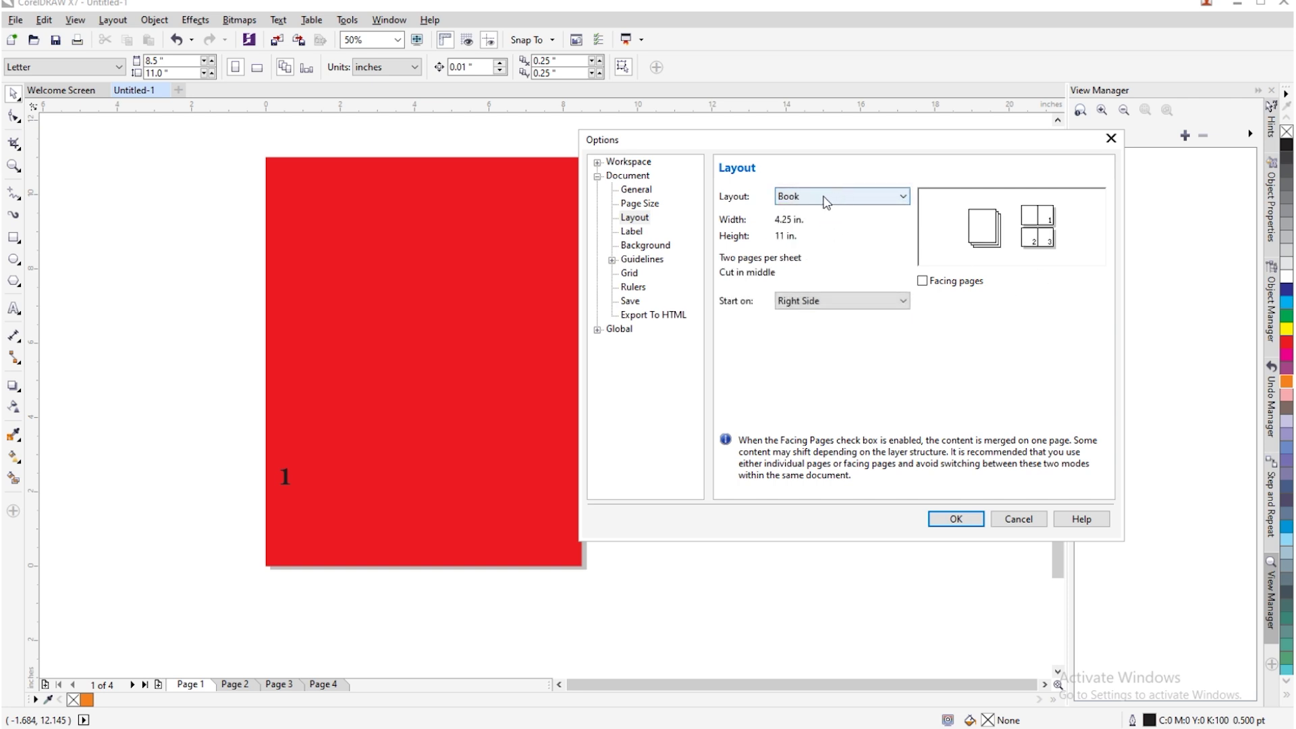
pyautogui.click(826, 203)
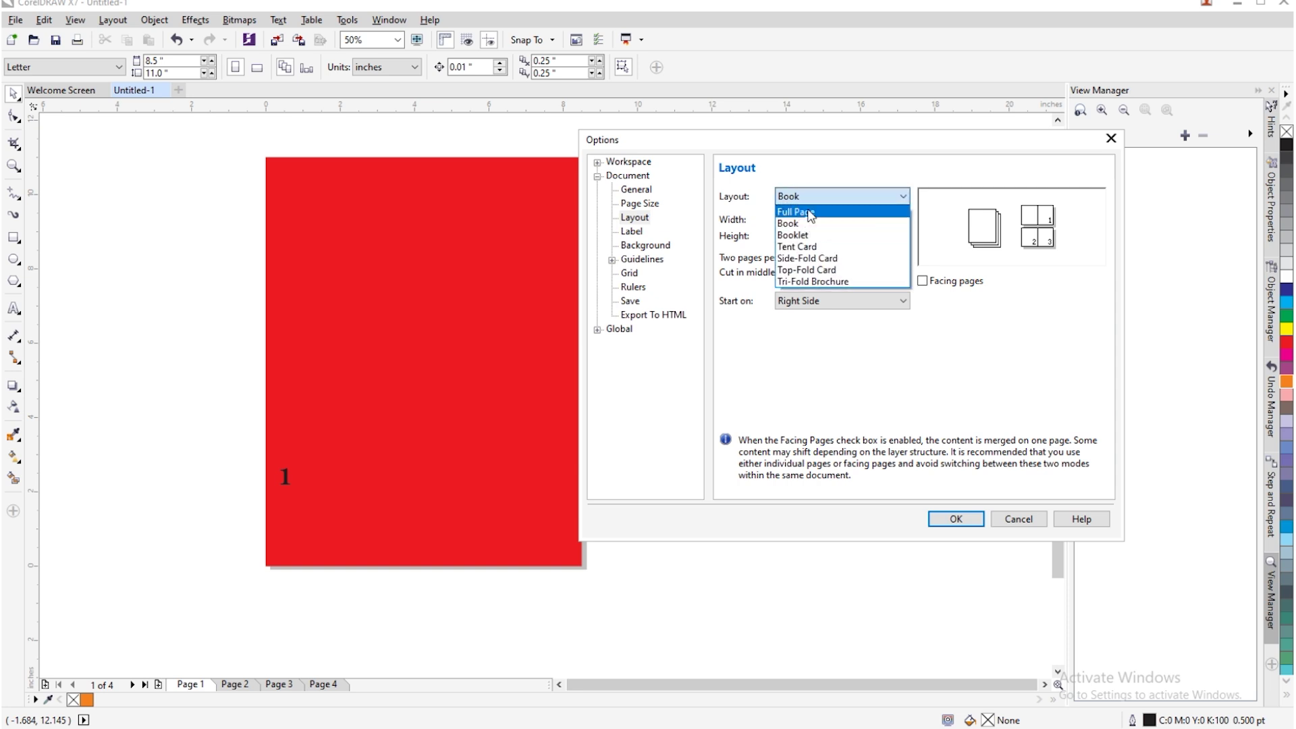
pyautogui.click(810, 212)
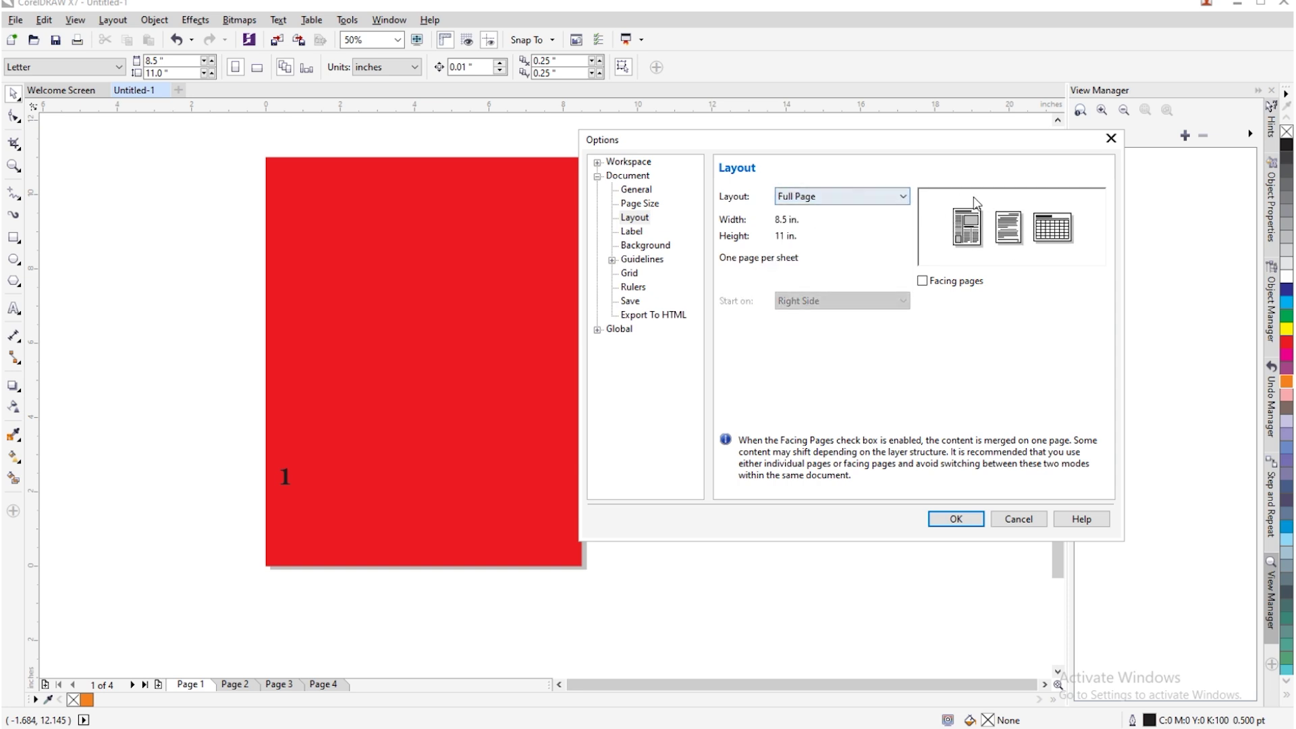
# Step: Apply the Book layout to the document's pages
pyautogui.click(827, 197)
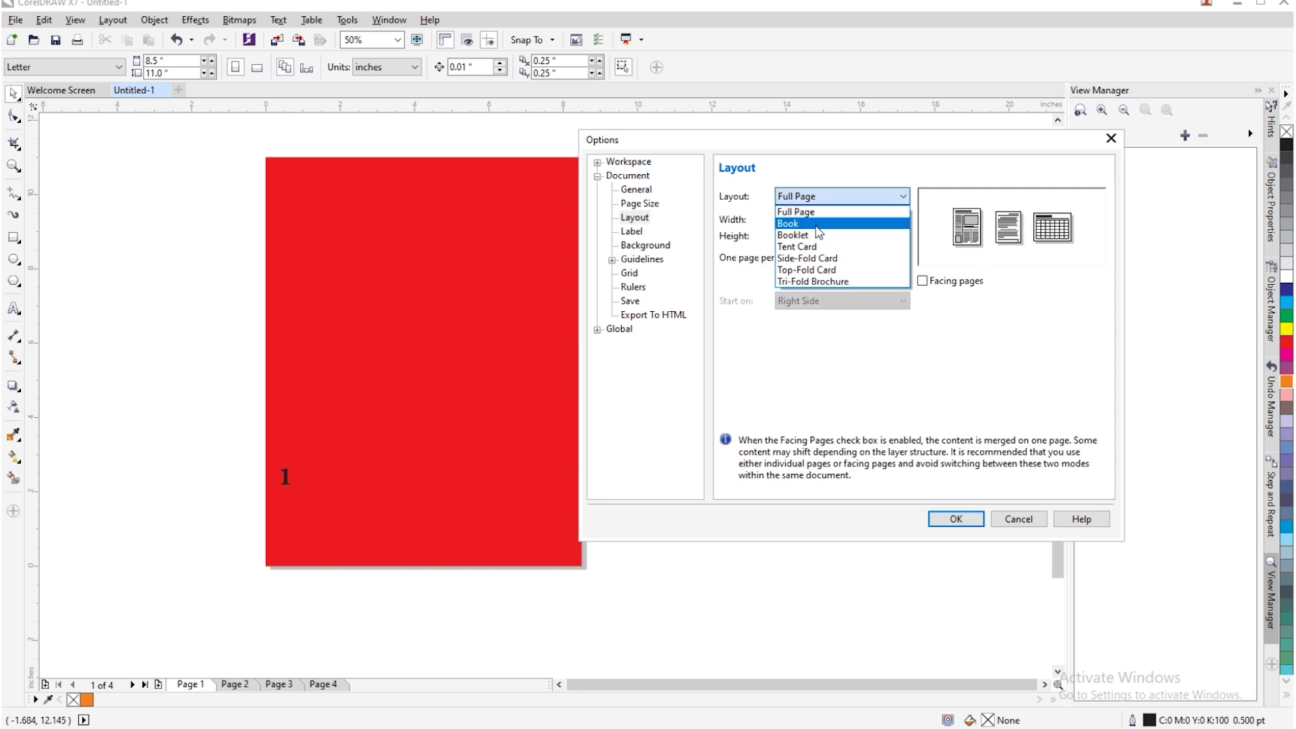
pyautogui.click(815, 224)
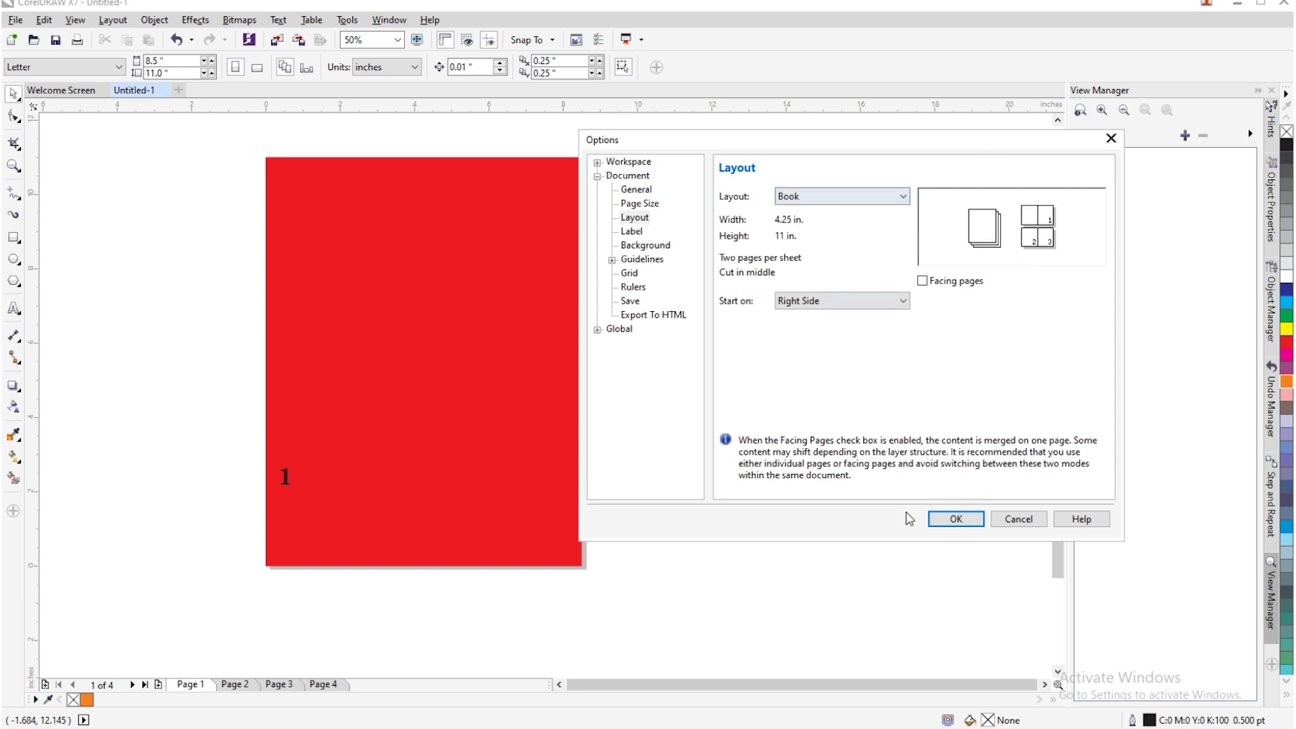
pyautogui.moveTo(667, 142); pyautogui.dragTo(786, 143)
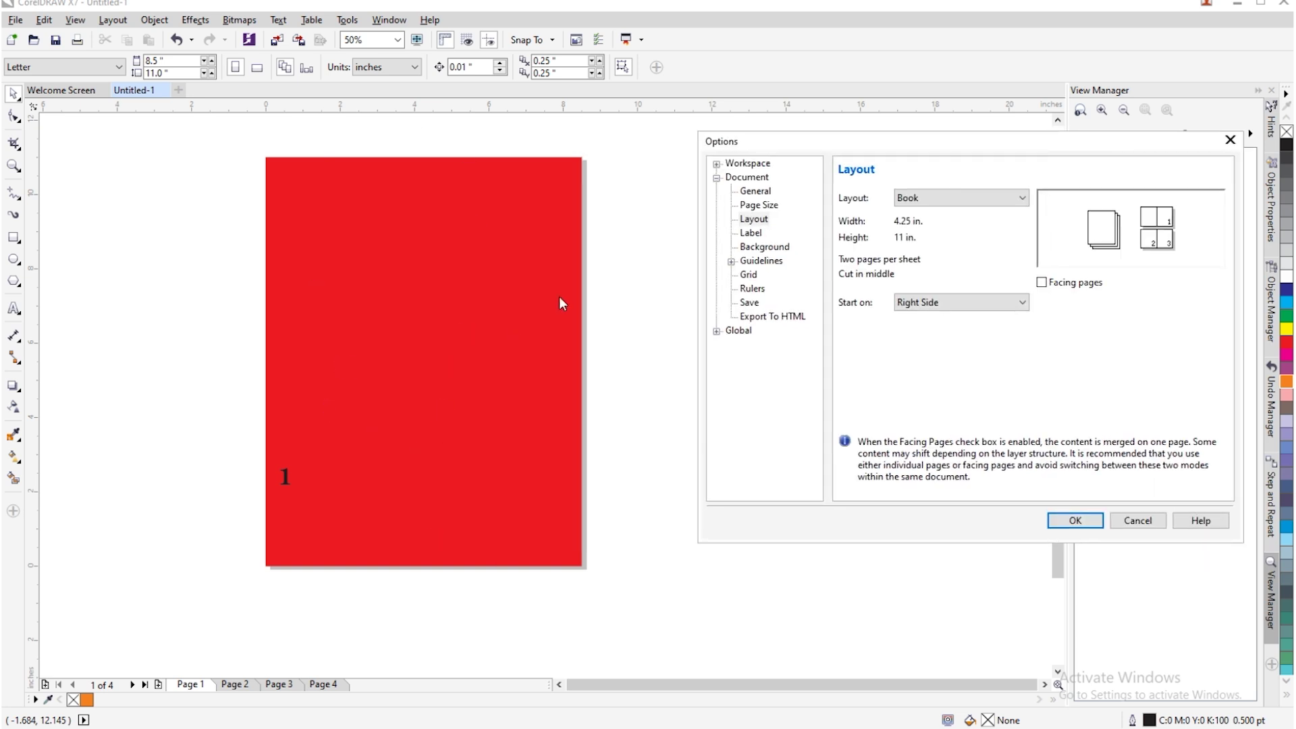
pyautogui.click(1075, 521)
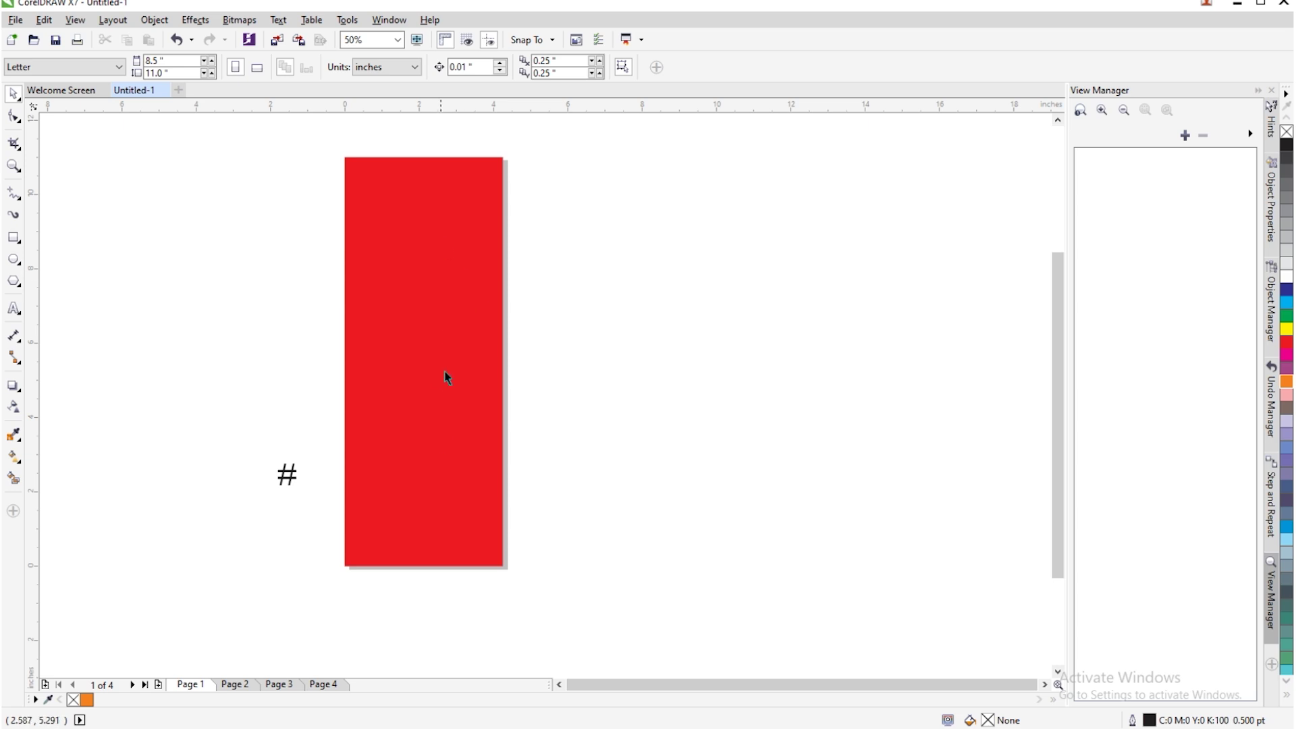
# Step: Reopen the page layout settings and preview the Booklet, Side-Fold Card and Top-Fold Card layouts
pyautogui.click(118, 23)
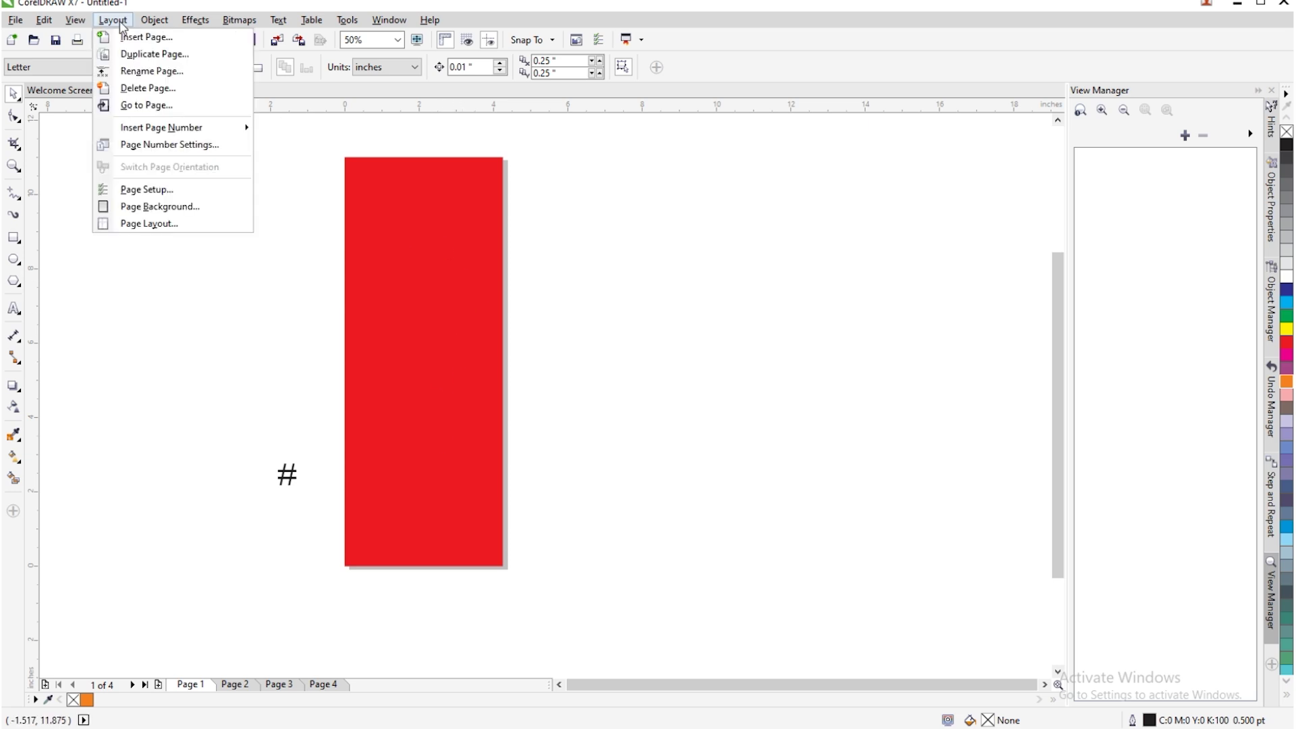
pyautogui.click(137, 224)
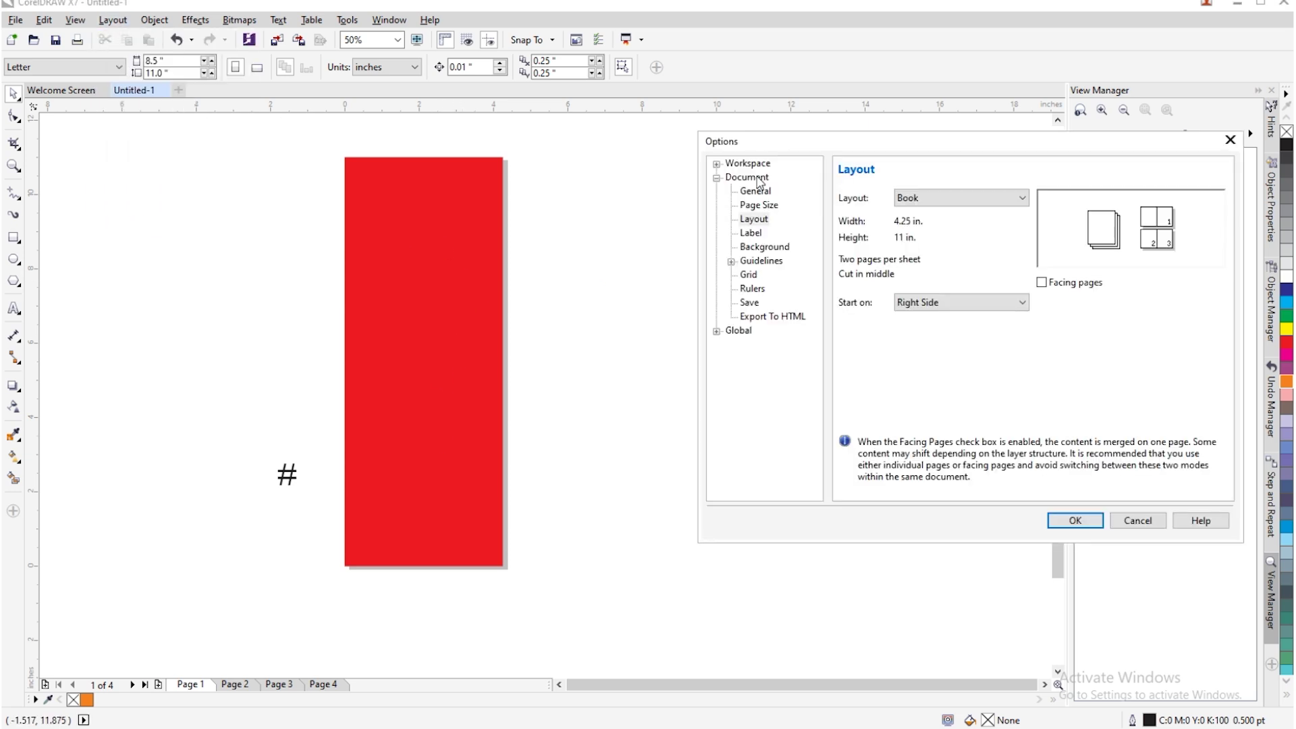
pyautogui.click(952, 197)
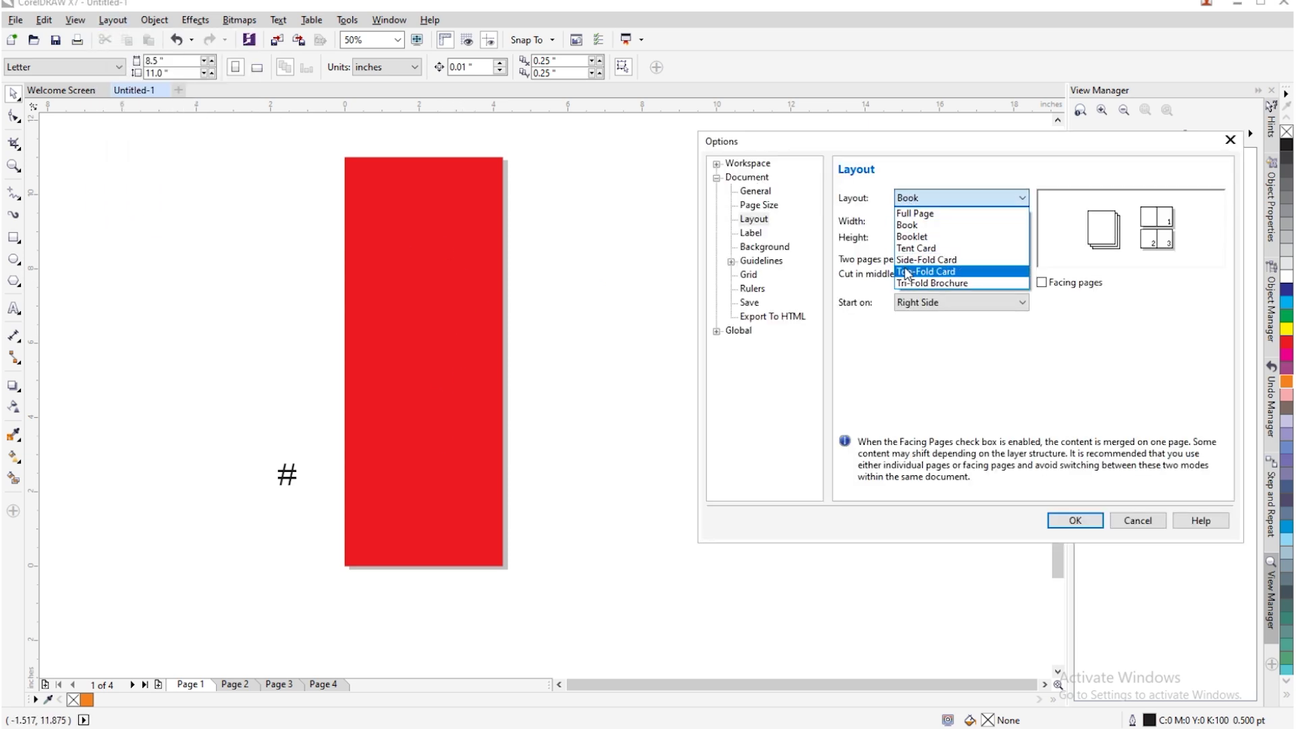
pyautogui.click(929, 238)
pyautogui.click(935, 198)
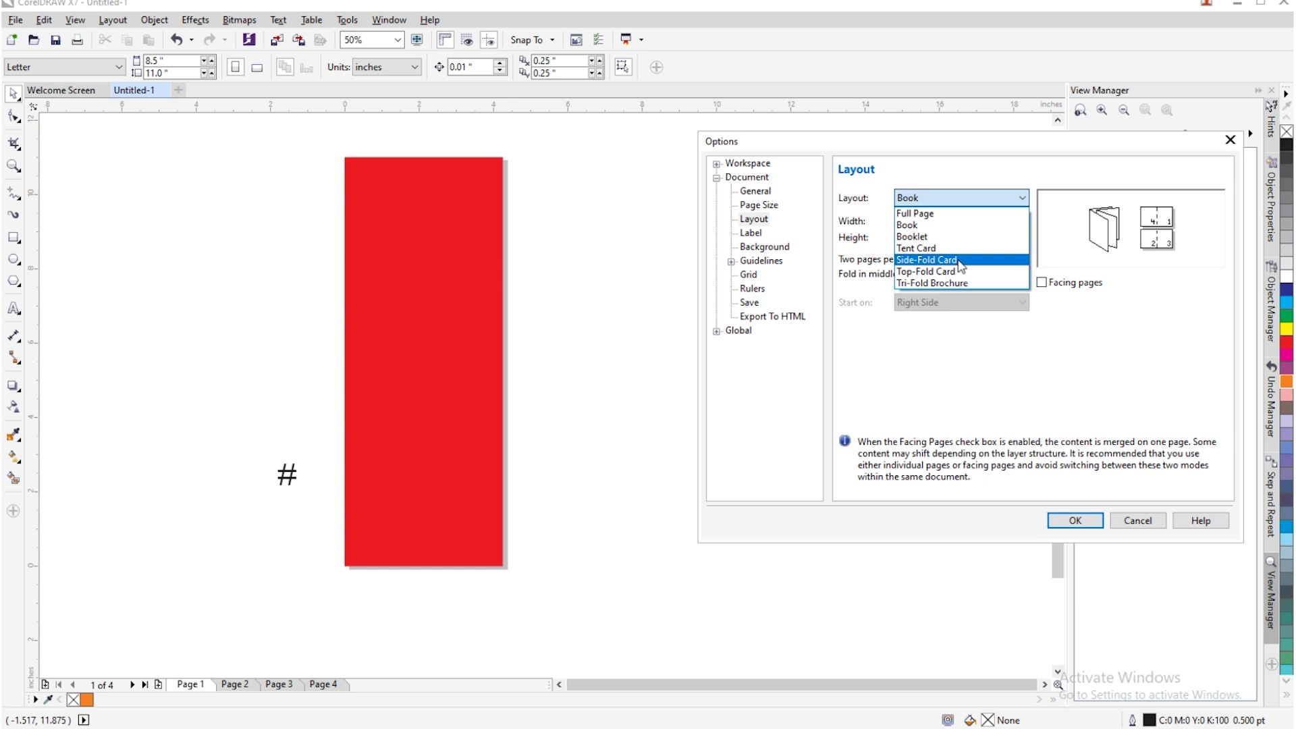
pyautogui.click(949, 260)
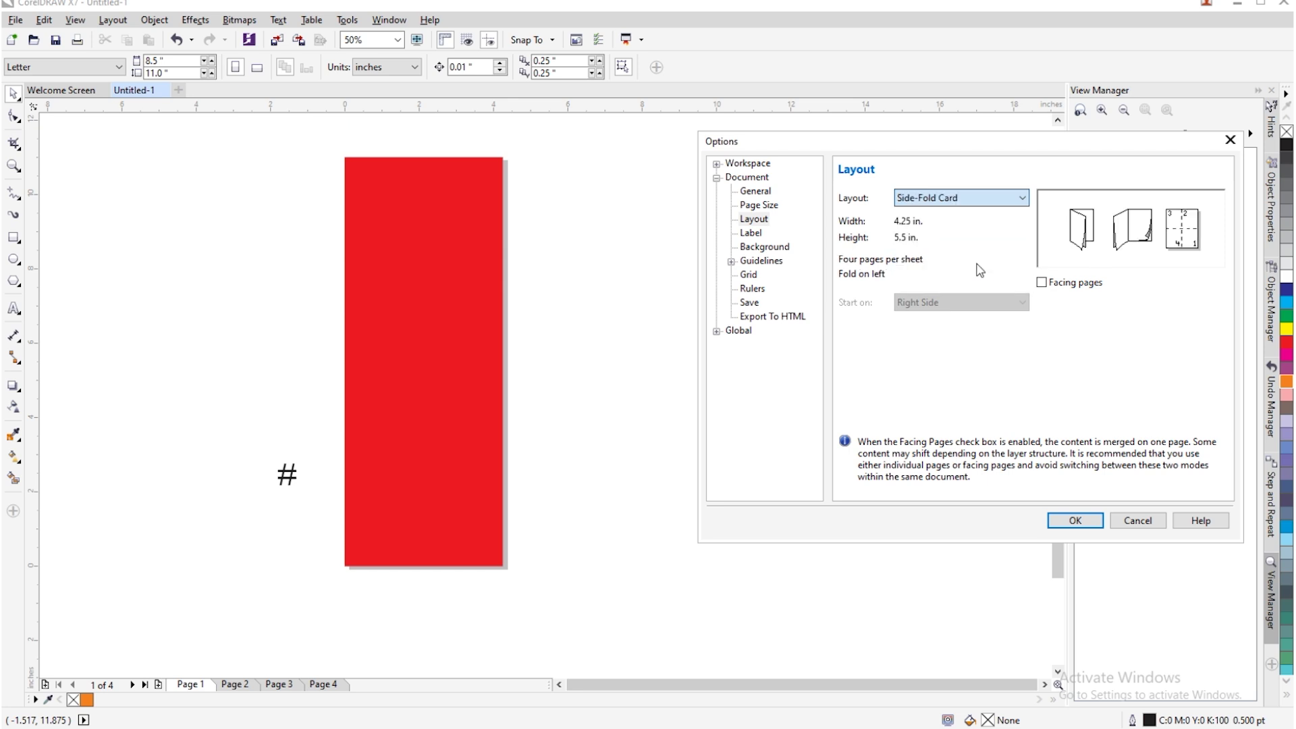
pyautogui.click(953, 198)
pyautogui.click(945, 271)
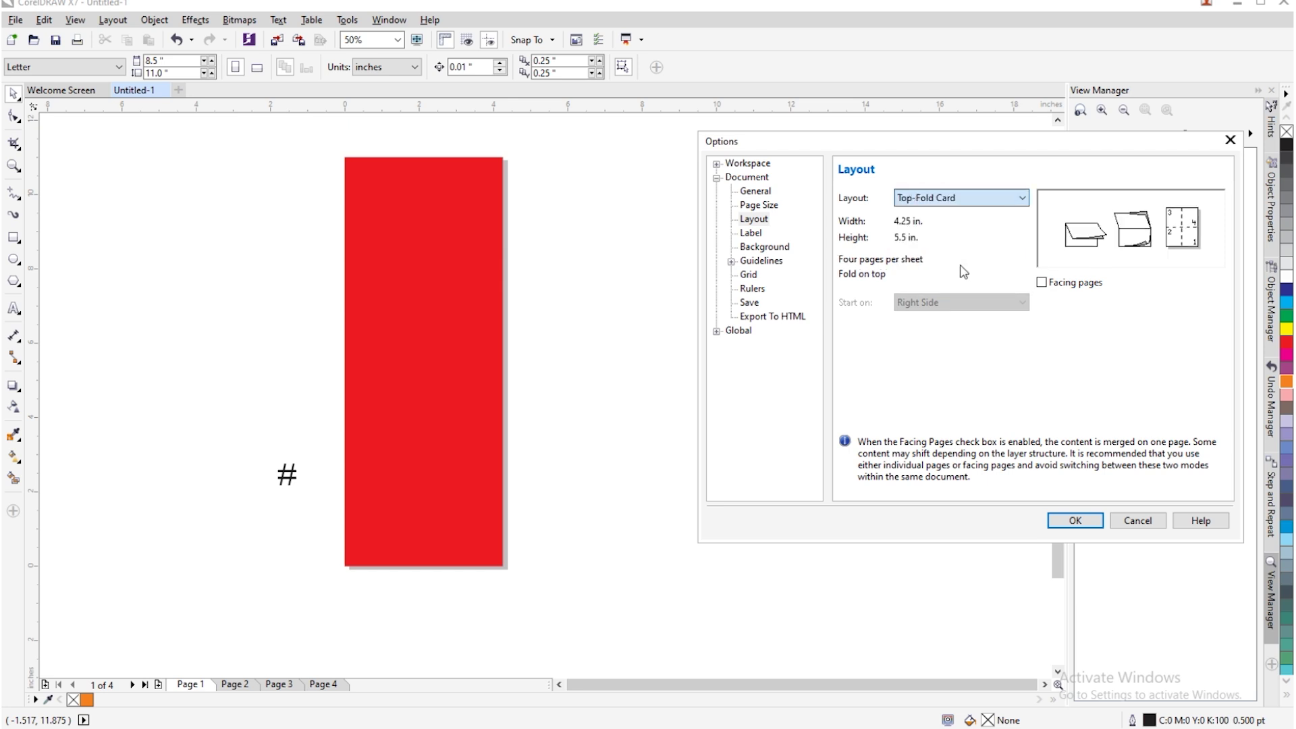
# Step: Apply the Tri-Fold Brochure layout to the document's pages
pyautogui.click(984, 200)
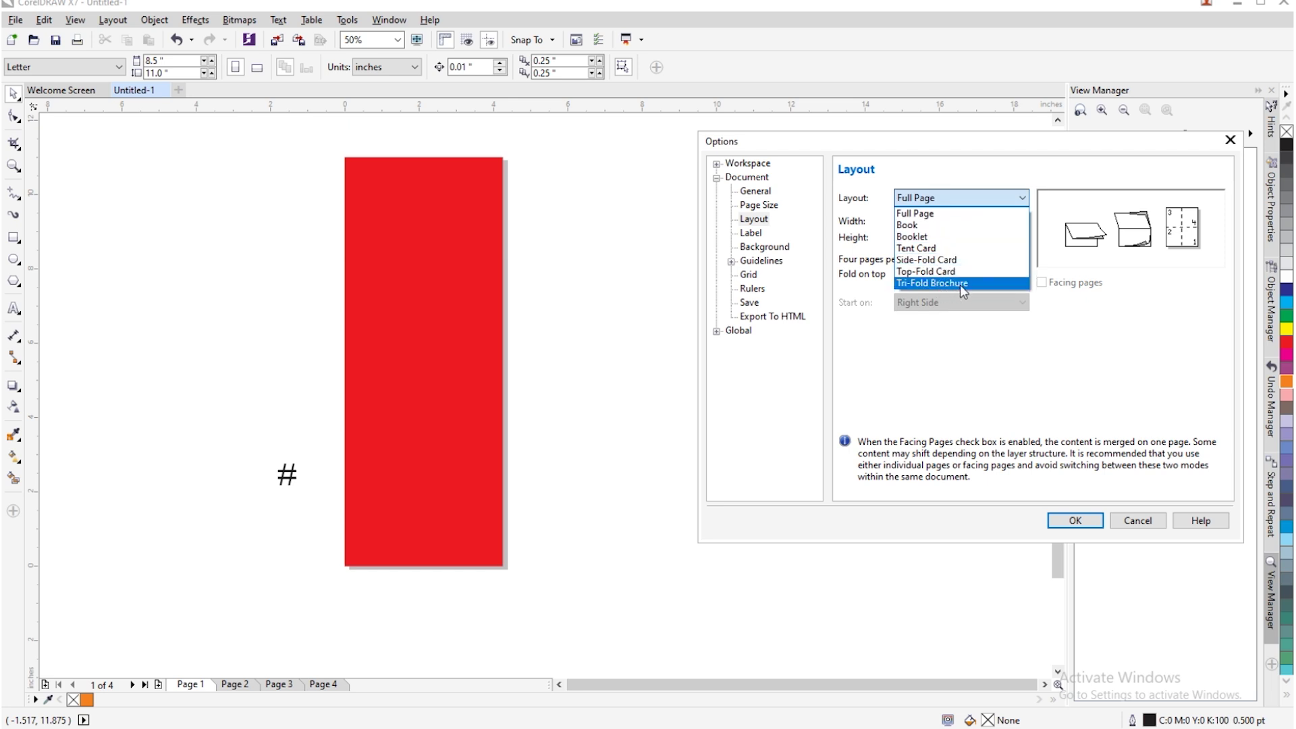
pyautogui.click(975, 282)
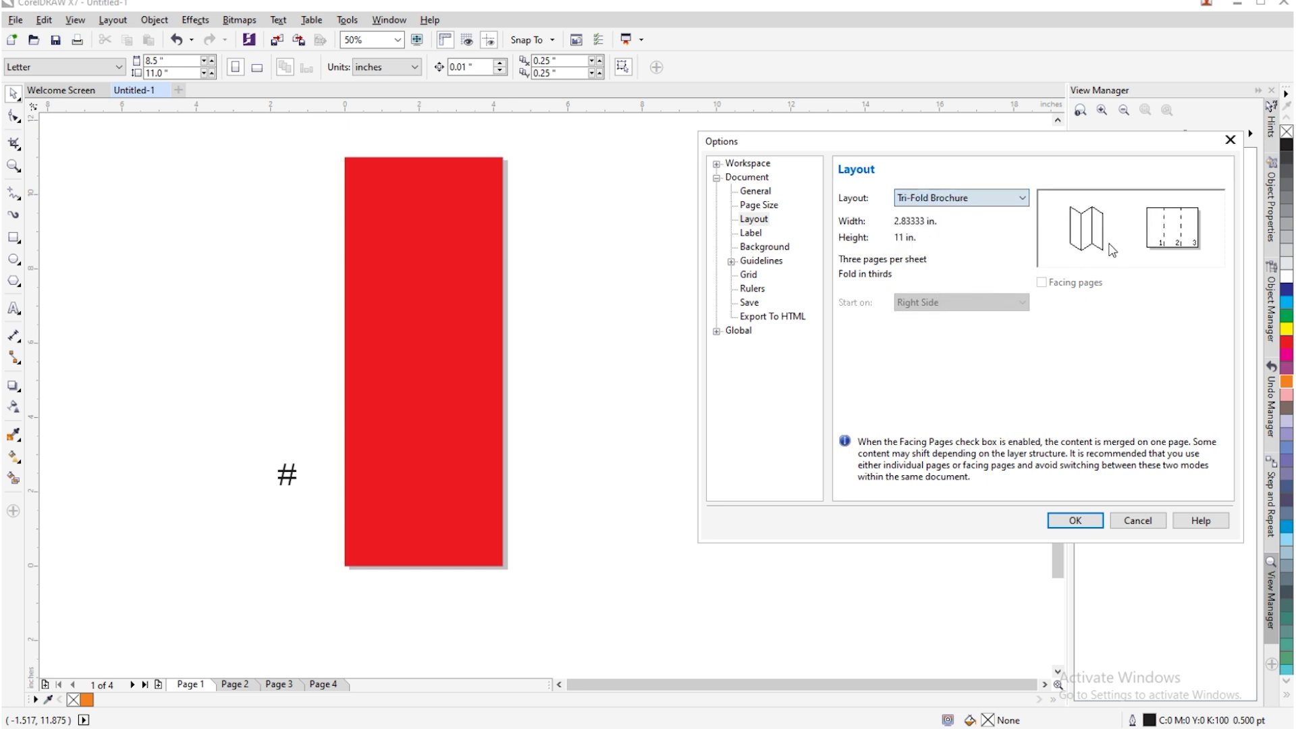
pyautogui.click(1075, 520)
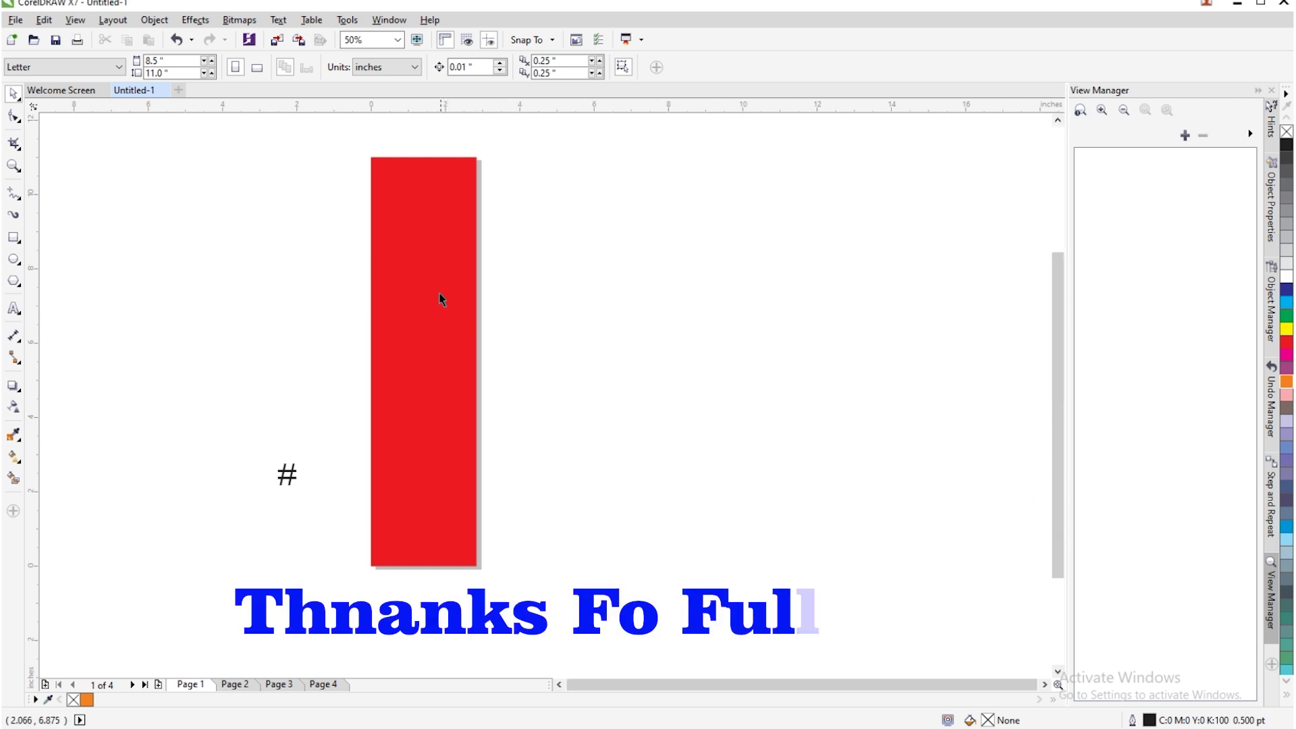
pyautogui.click(150, 22)
pyautogui.moveTo(113, 20)
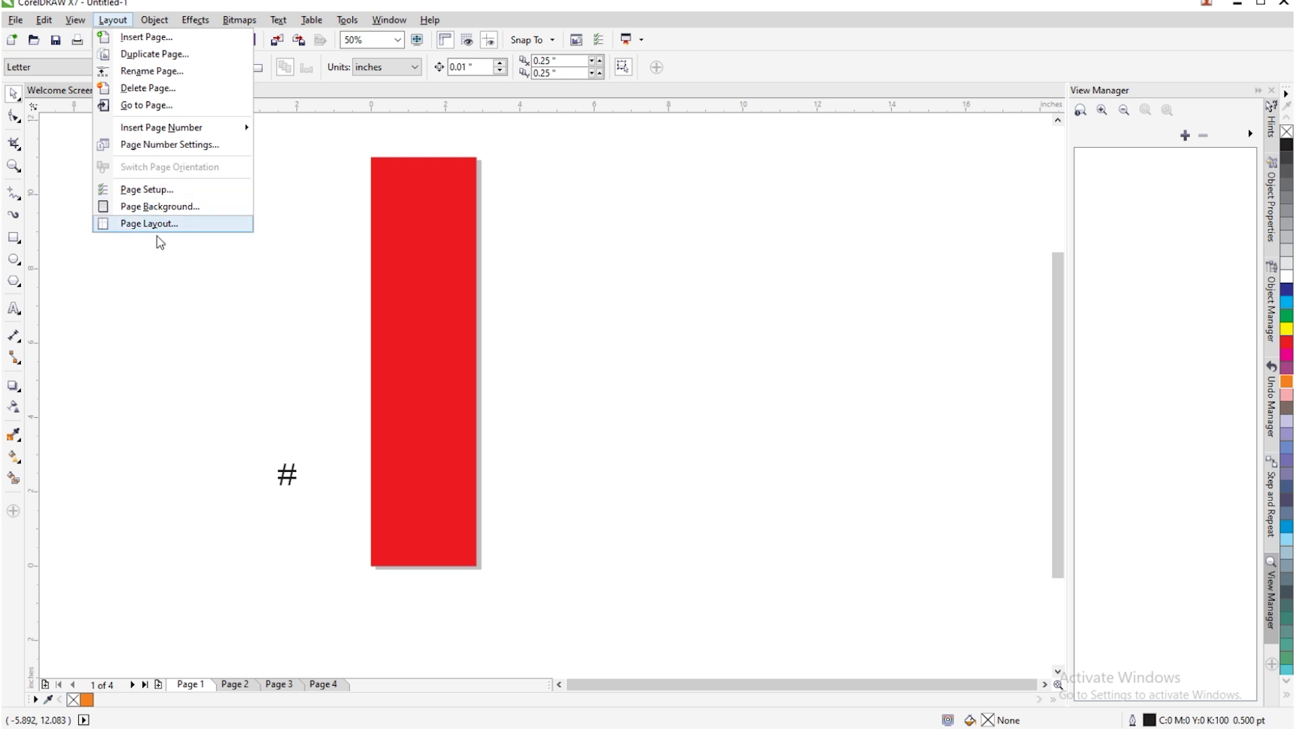